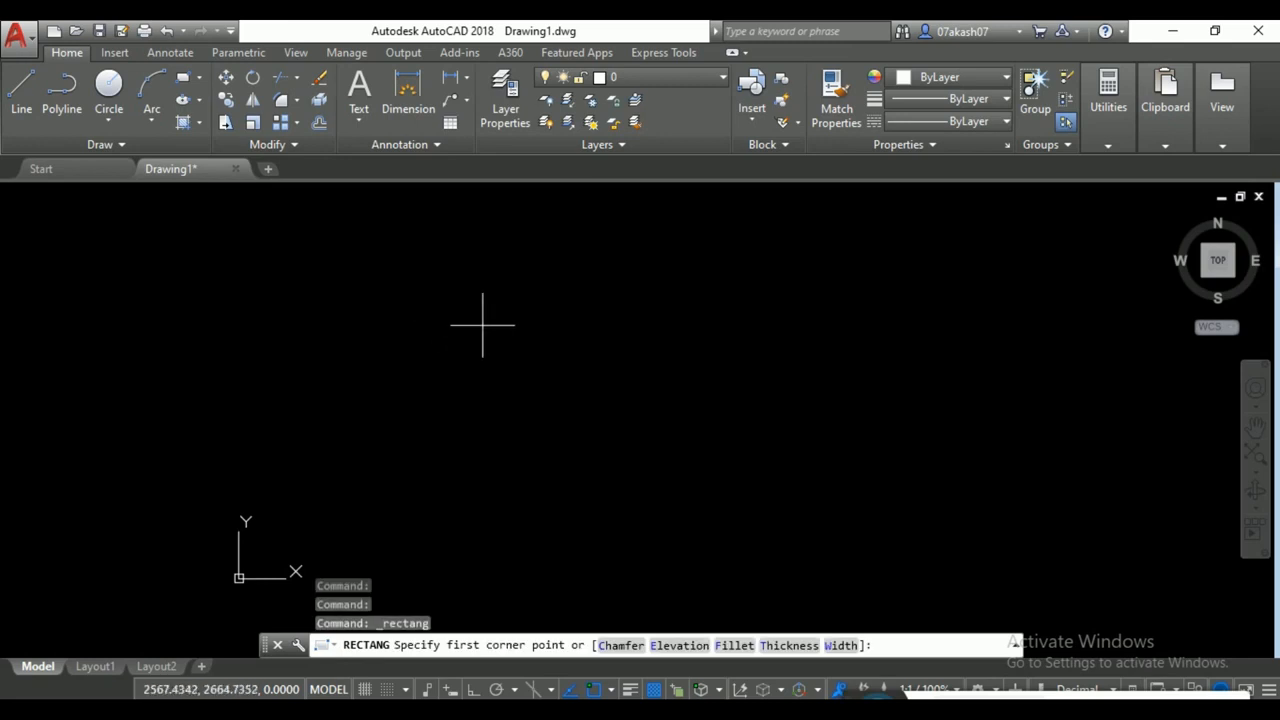
Draw an upright rectangle in the middle of the drawing area
left_click(436, 306)
left_click(566, 515)
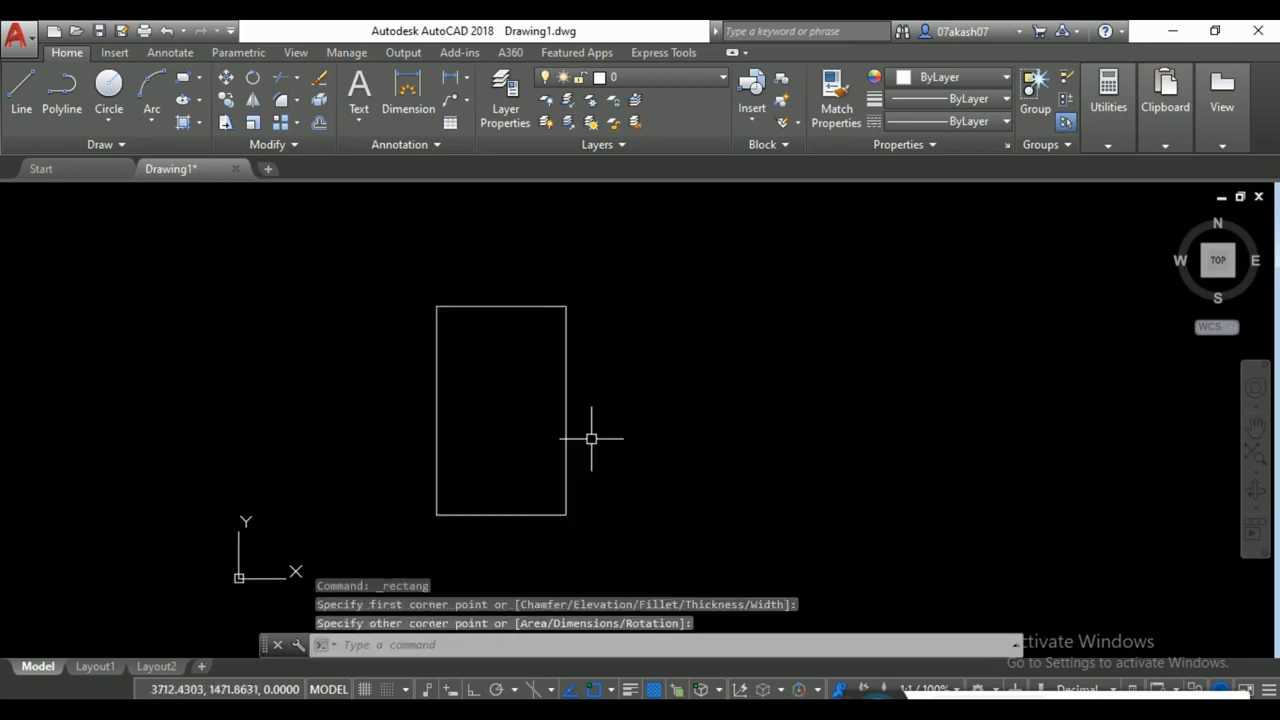
type("c")
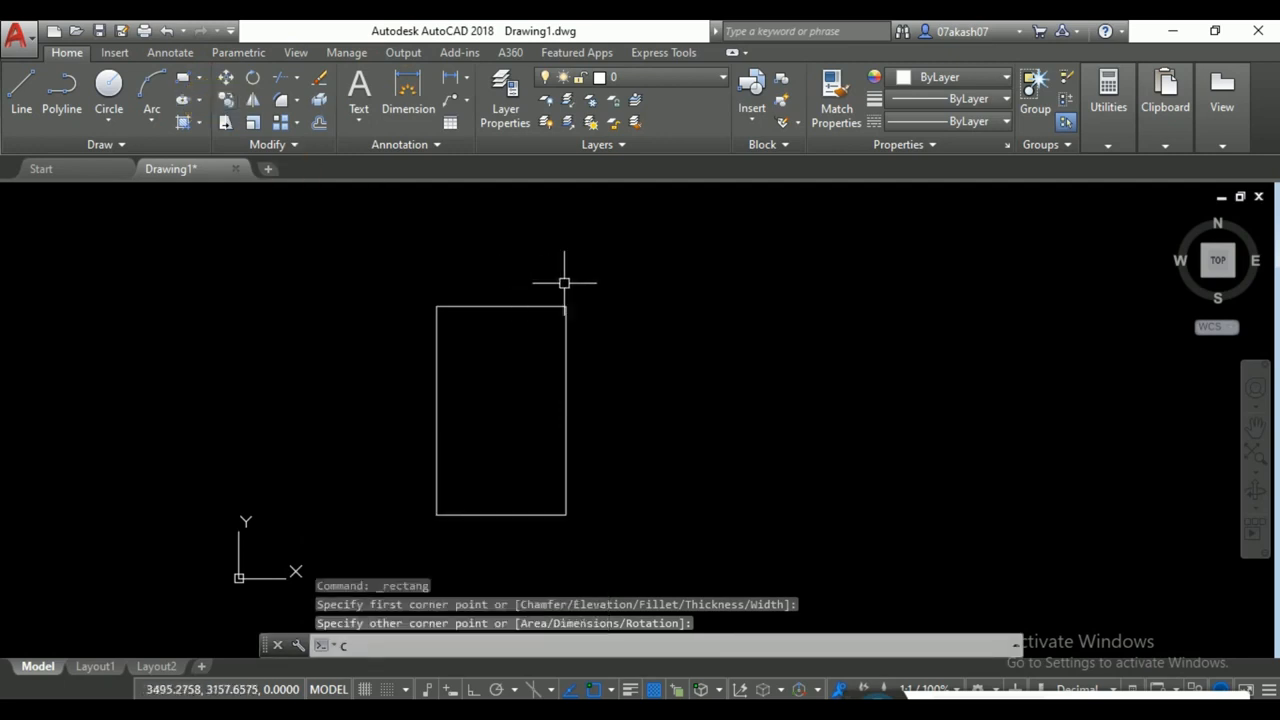
key("Escape")
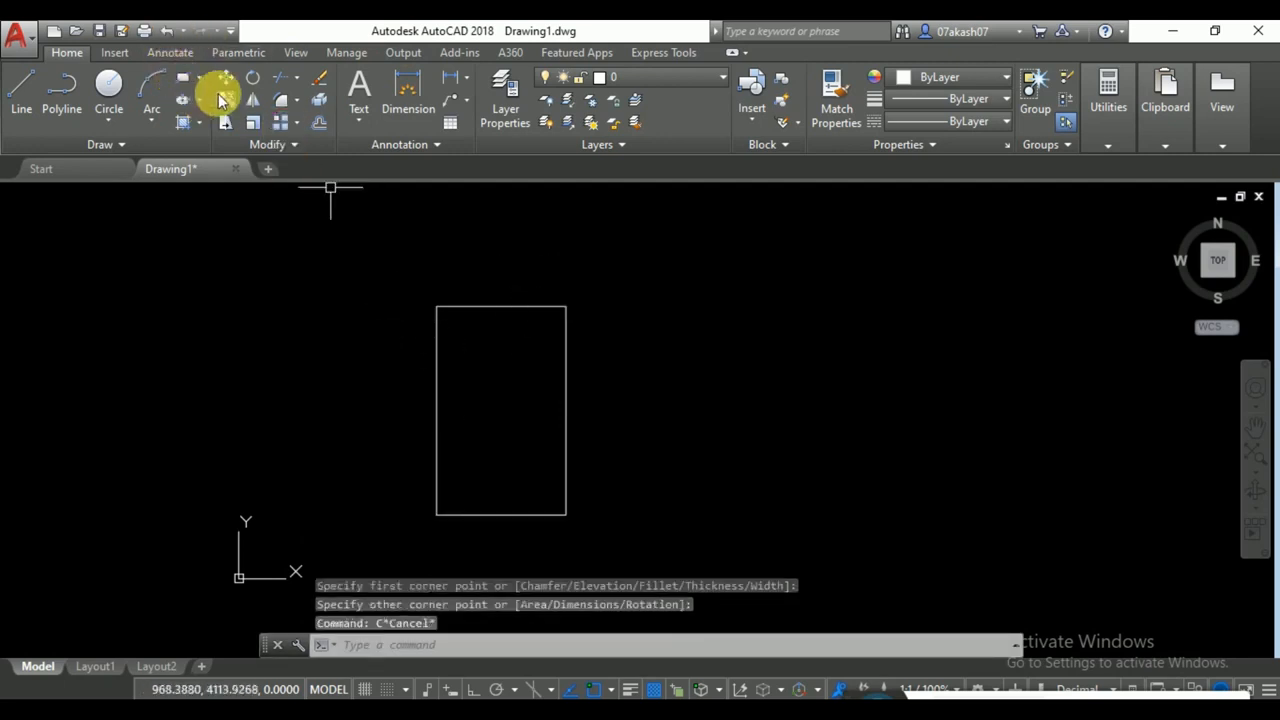
Copy the rectangle nine times at scattered, overlapping positions around the original
left_click(220, 97)
left_click(589, 334)
left_click(499, 385)
key("Return")
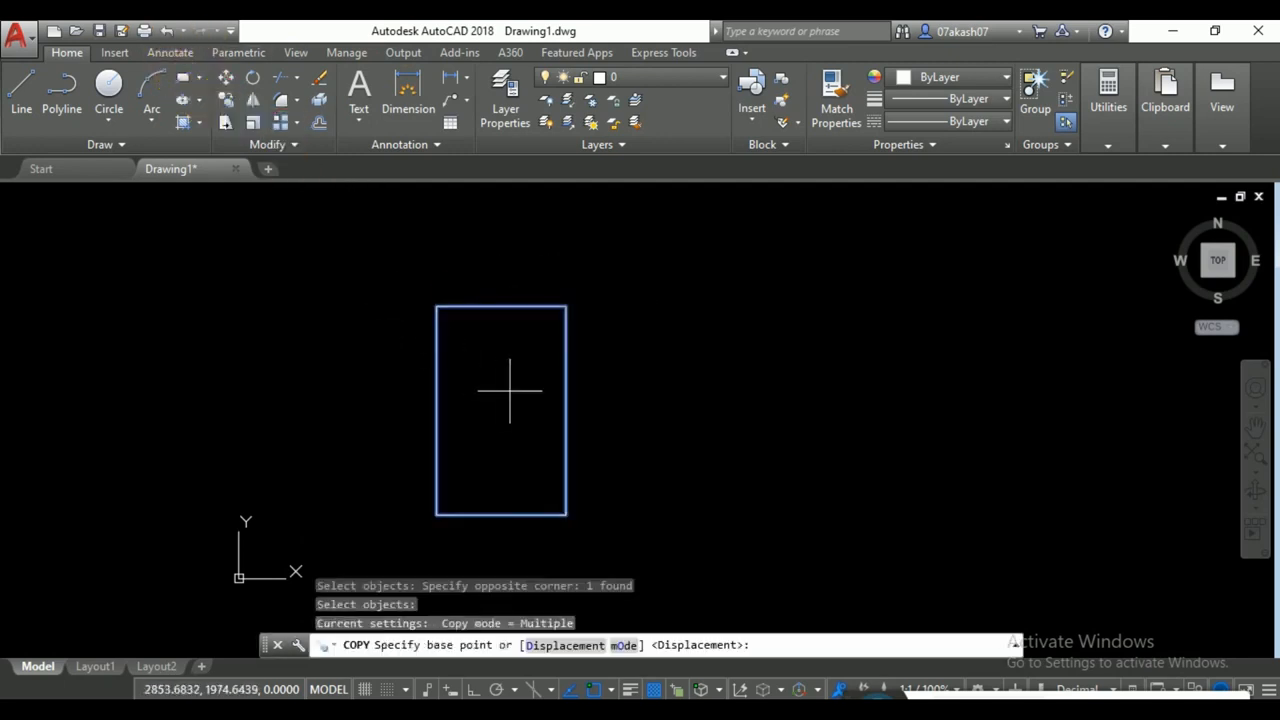
left_click(499, 394)
left_click(555, 394)
left_click(534, 342)
left_click(461, 360)
left_click(471, 391)
left_click(492, 410)
left_click(549, 430)
left_click(565, 431)
left_click(600, 416)
left_click(600, 391)
key("Return")
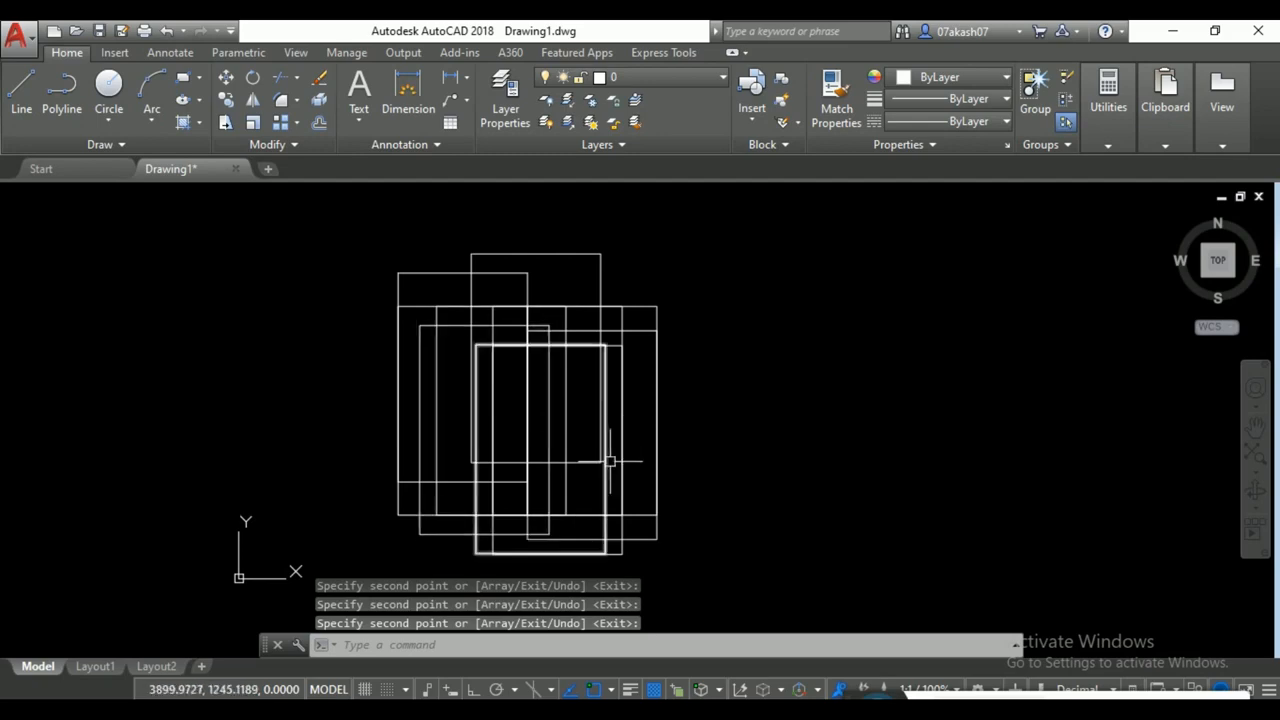
Define a block named "sdfs" from all ten overlapping rectangles, converting them to the block
type("b")
key("Return")
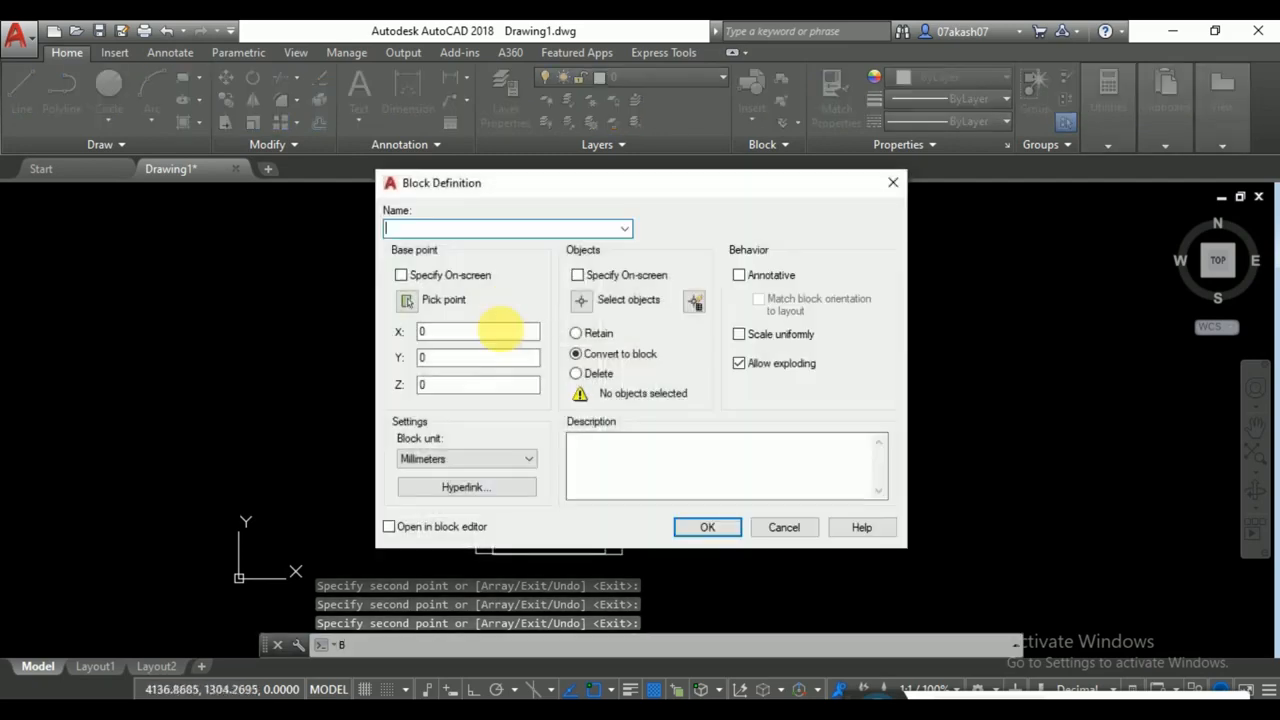
type("sdfs")
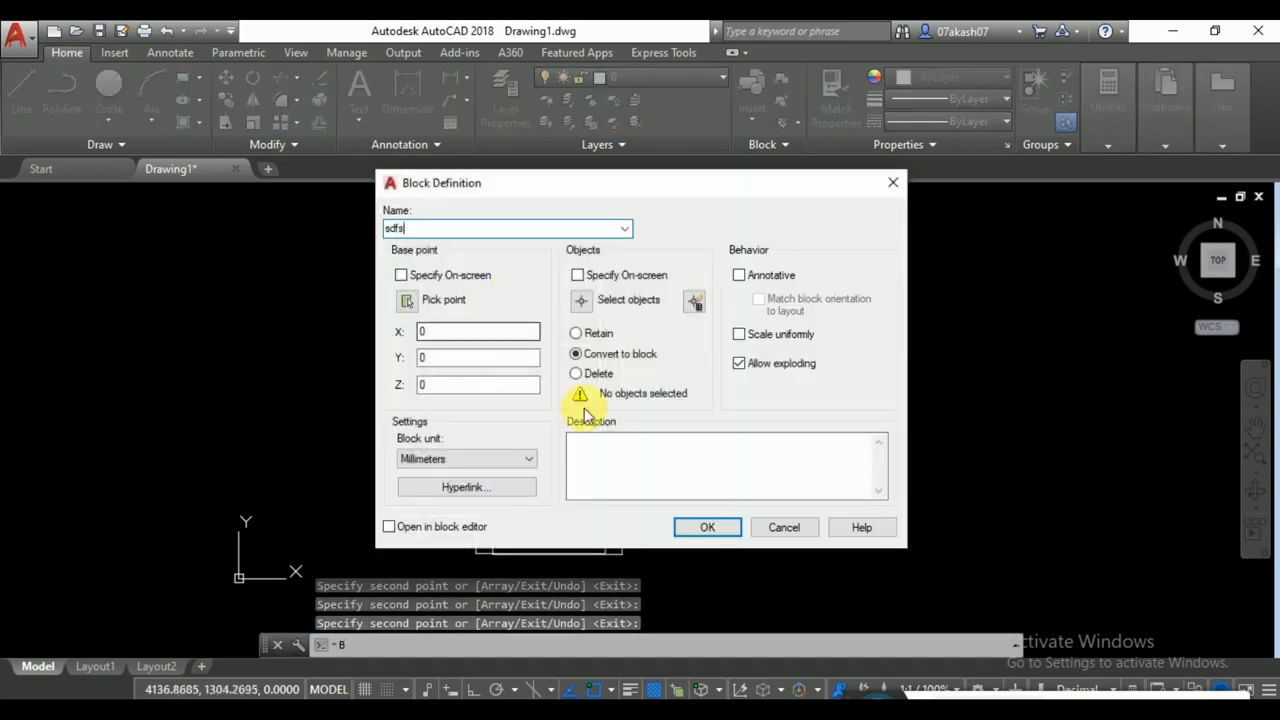
left_click(705, 527)
left_click(742, 237)
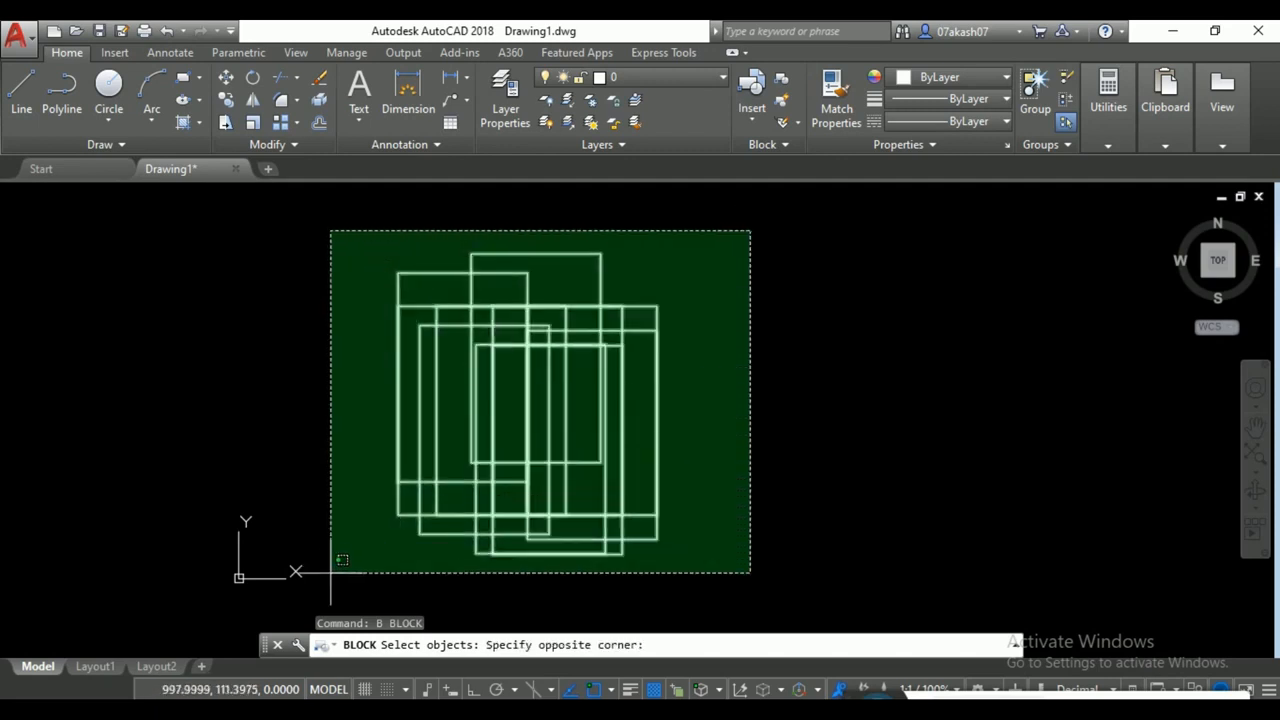
left_click(334, 591)
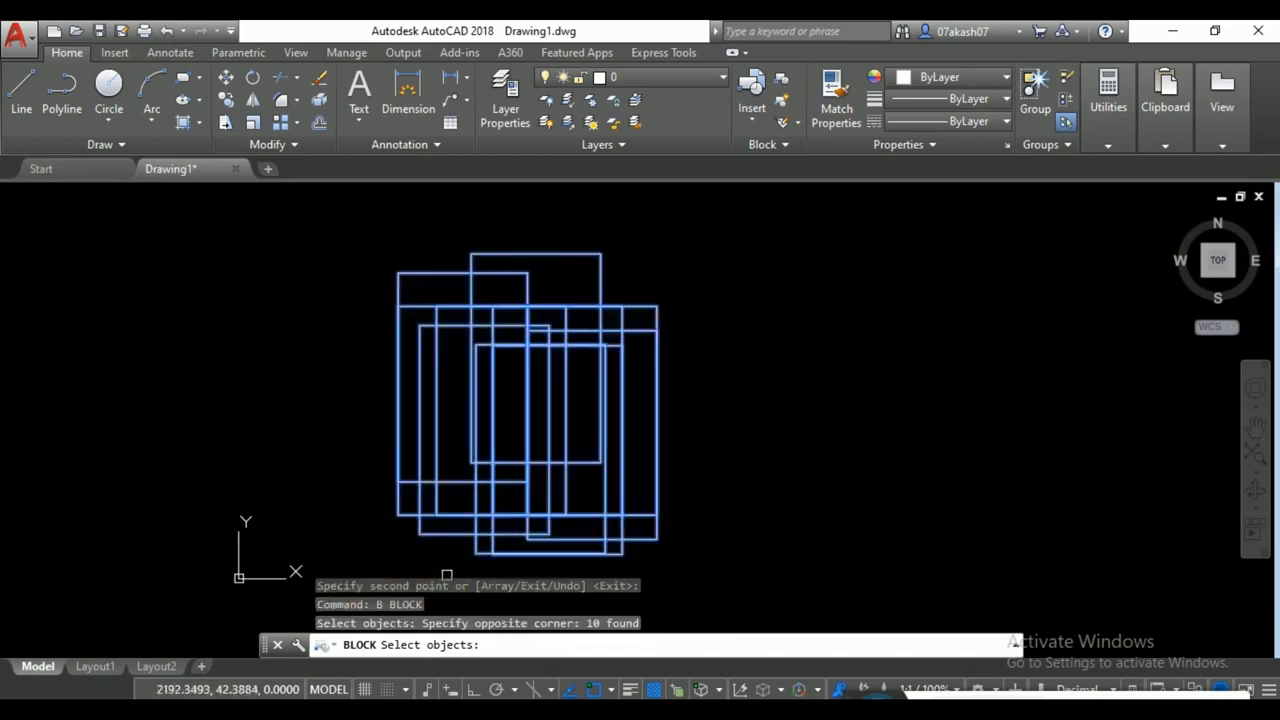
right_click(603, 521)
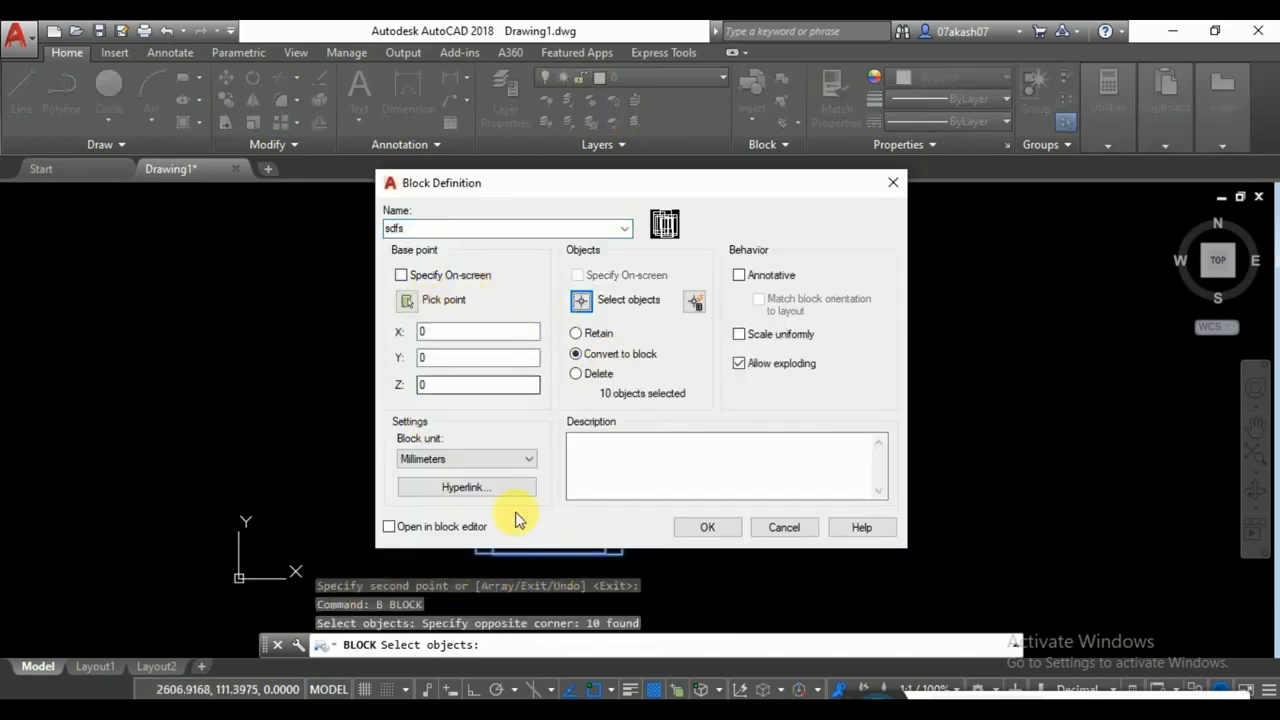
left_click(717, 522)
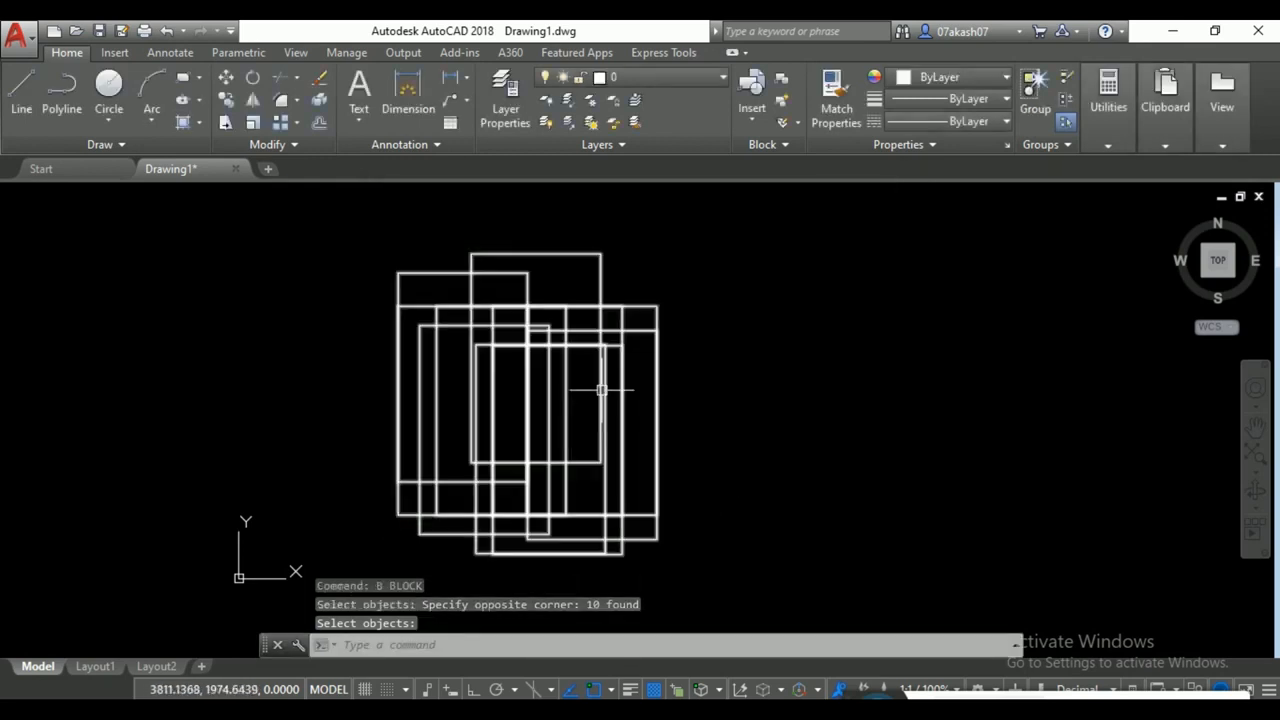
Use XCLIP to clip the block with a new rectangular boundary around its upper-left part, and undo the clip
middle_click_drag(590, 486, 661, 487)
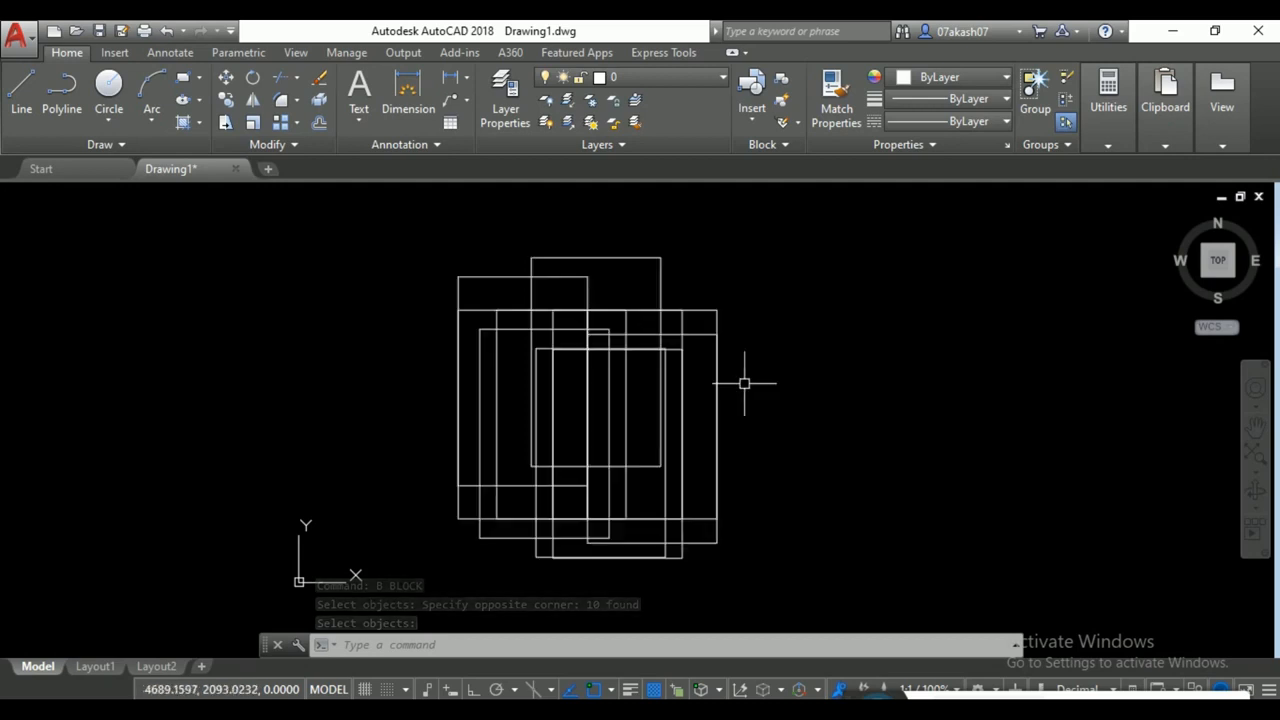
type("xclip")
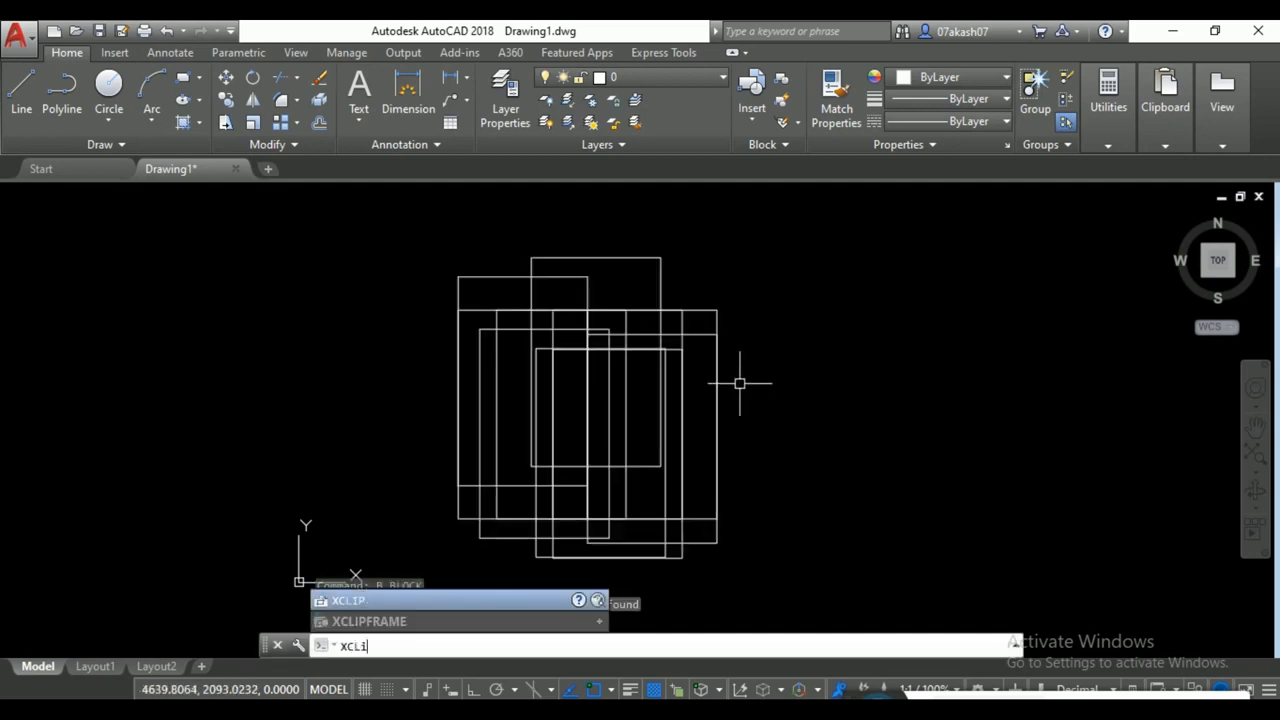
key("Return")
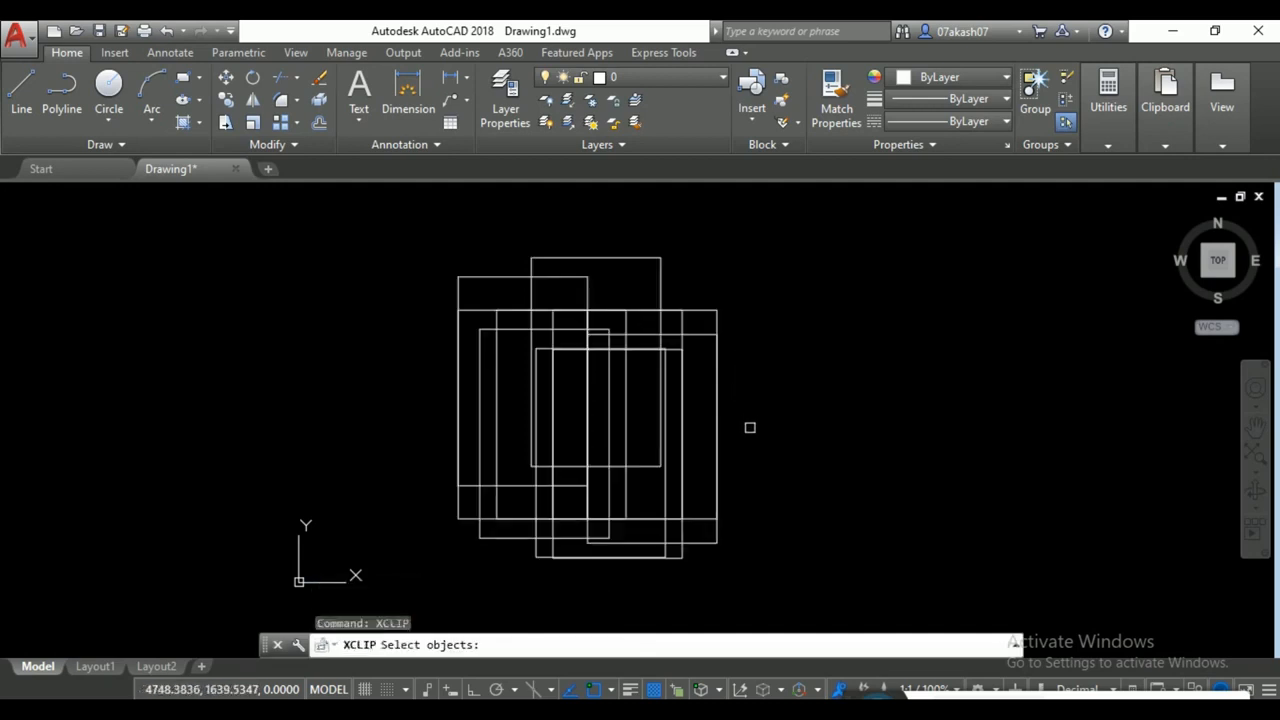
left_click(665, 366)
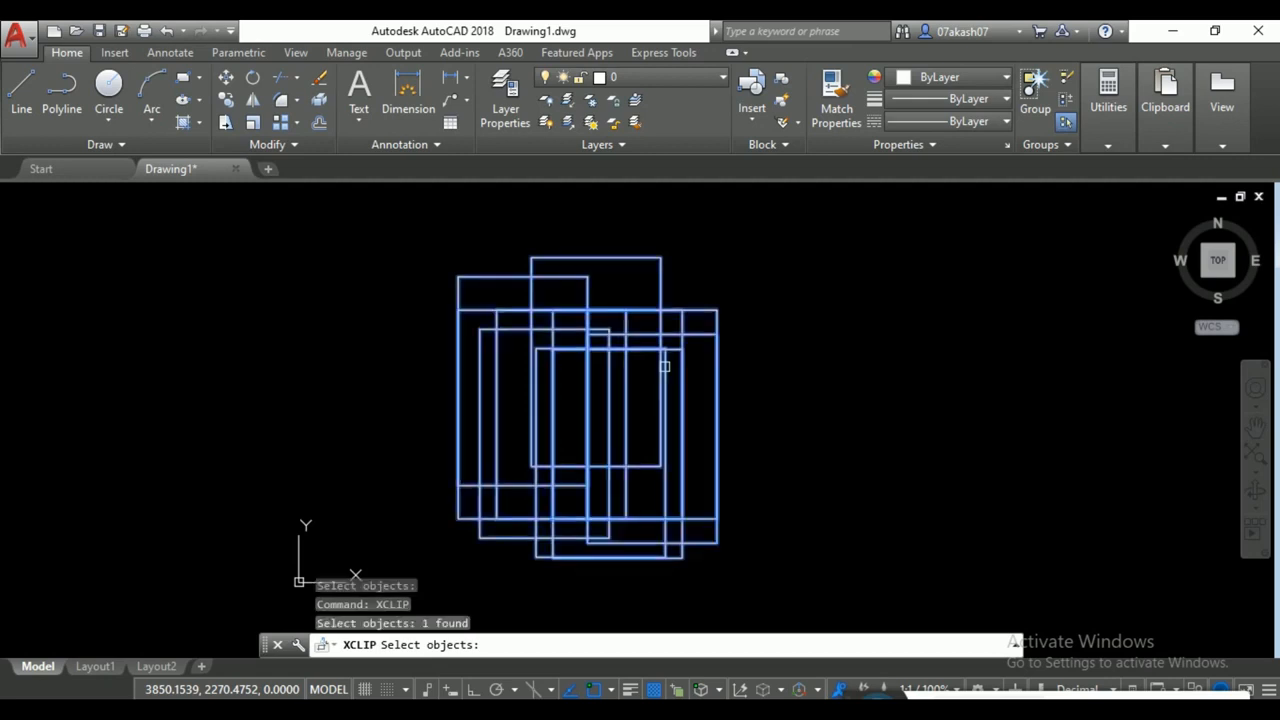
key("Return")
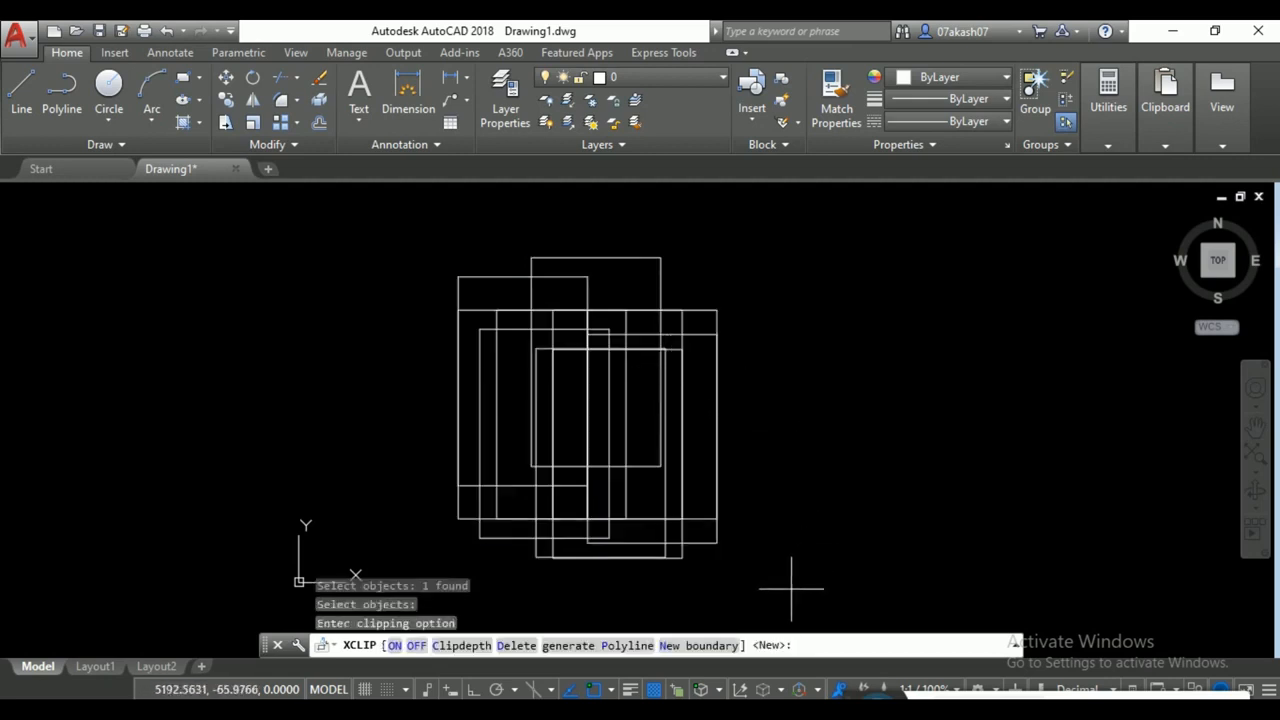
left_click(682, 648)
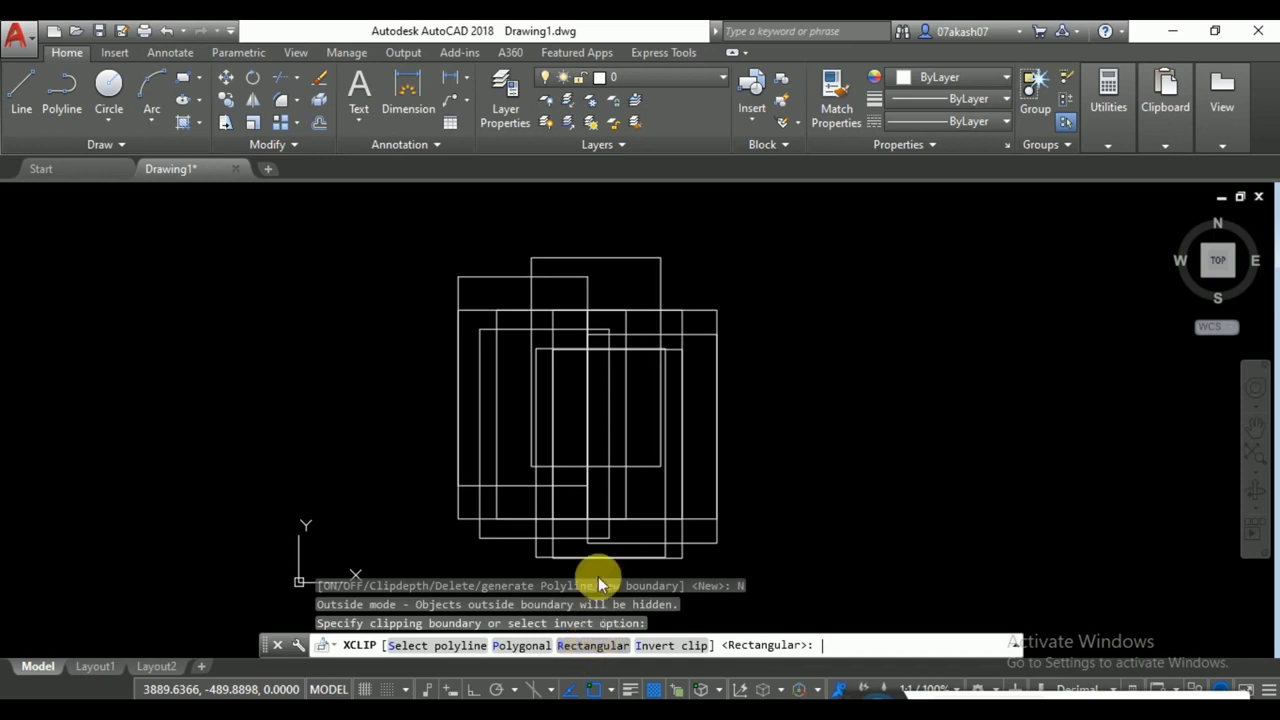
left_click(590, 645)
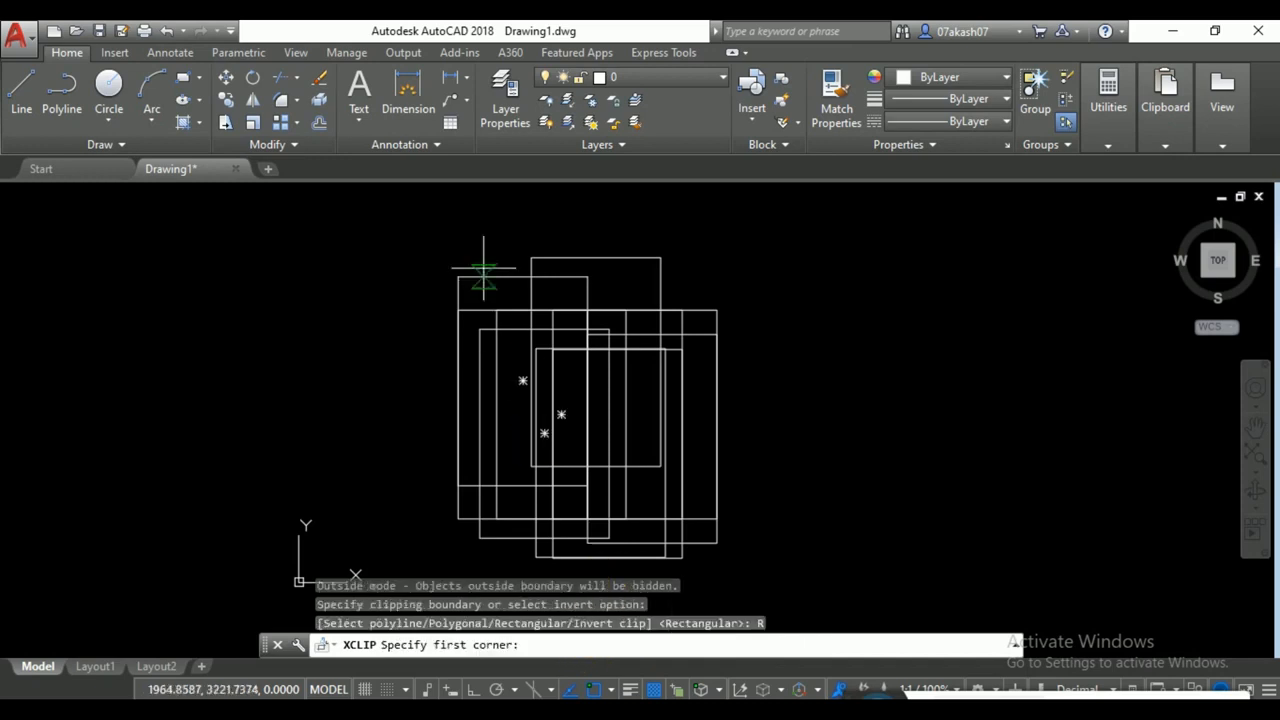
left_click(436, 246)
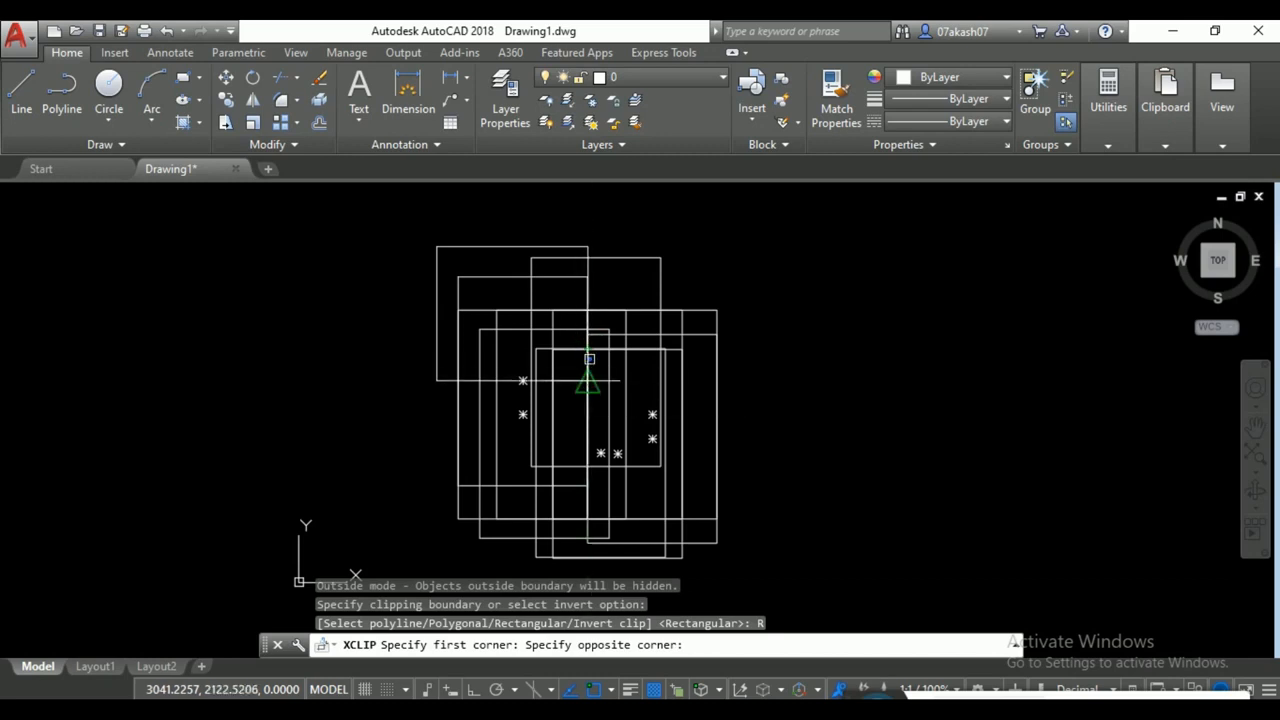
left_click(588, 381)
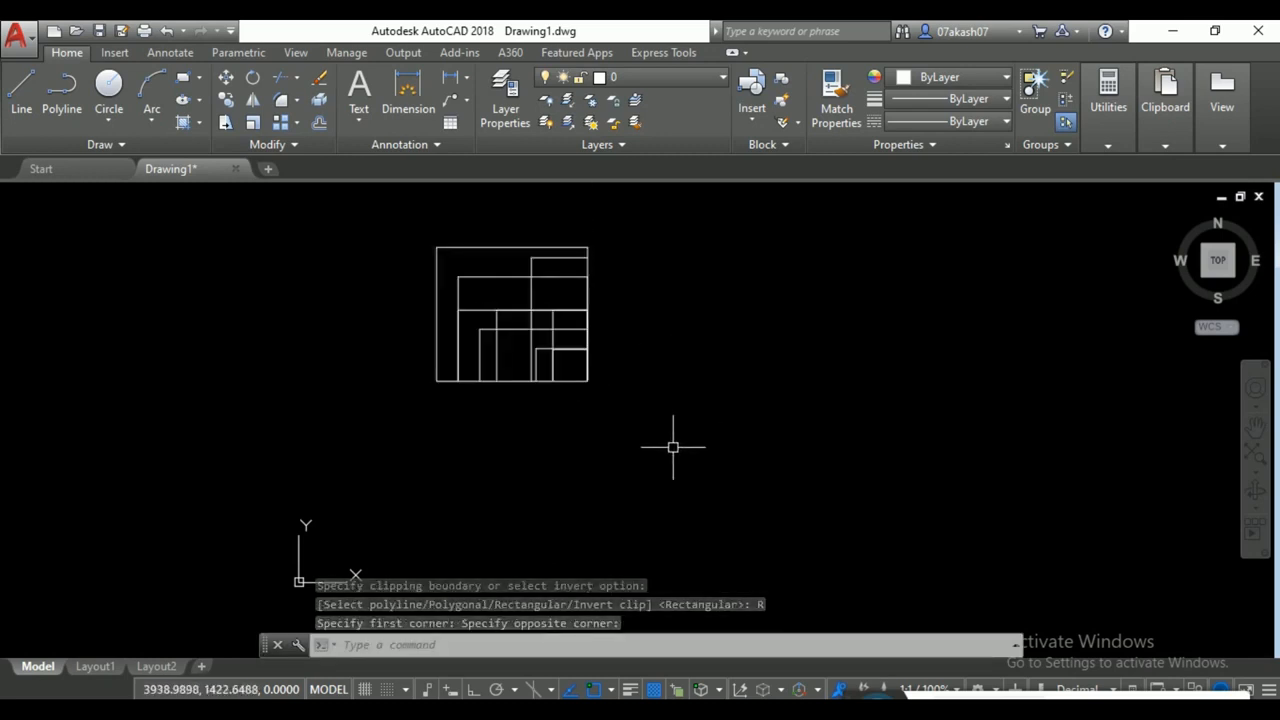
key("ctrl+z")
Use XCLIP to clip the block with a new six-point polygonal boundary over its left part, and undo the clip
type("x")
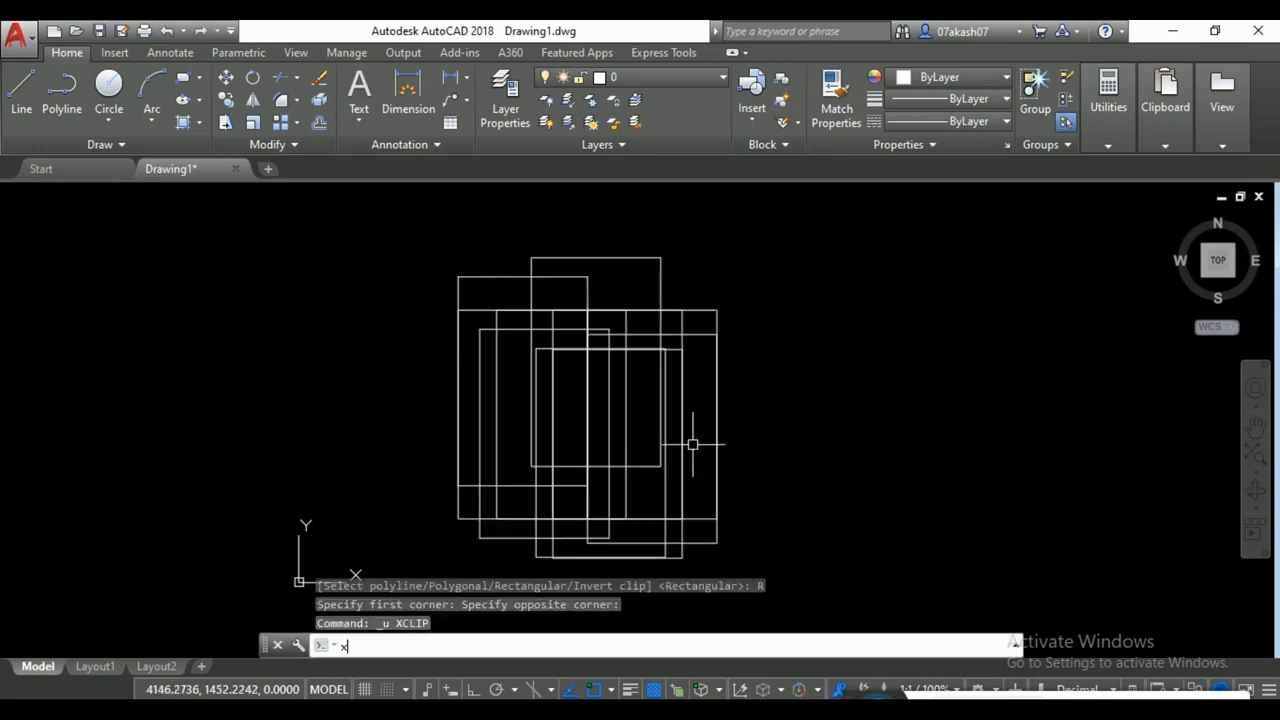
type("c")
key("Return")
left_click(697, 444)
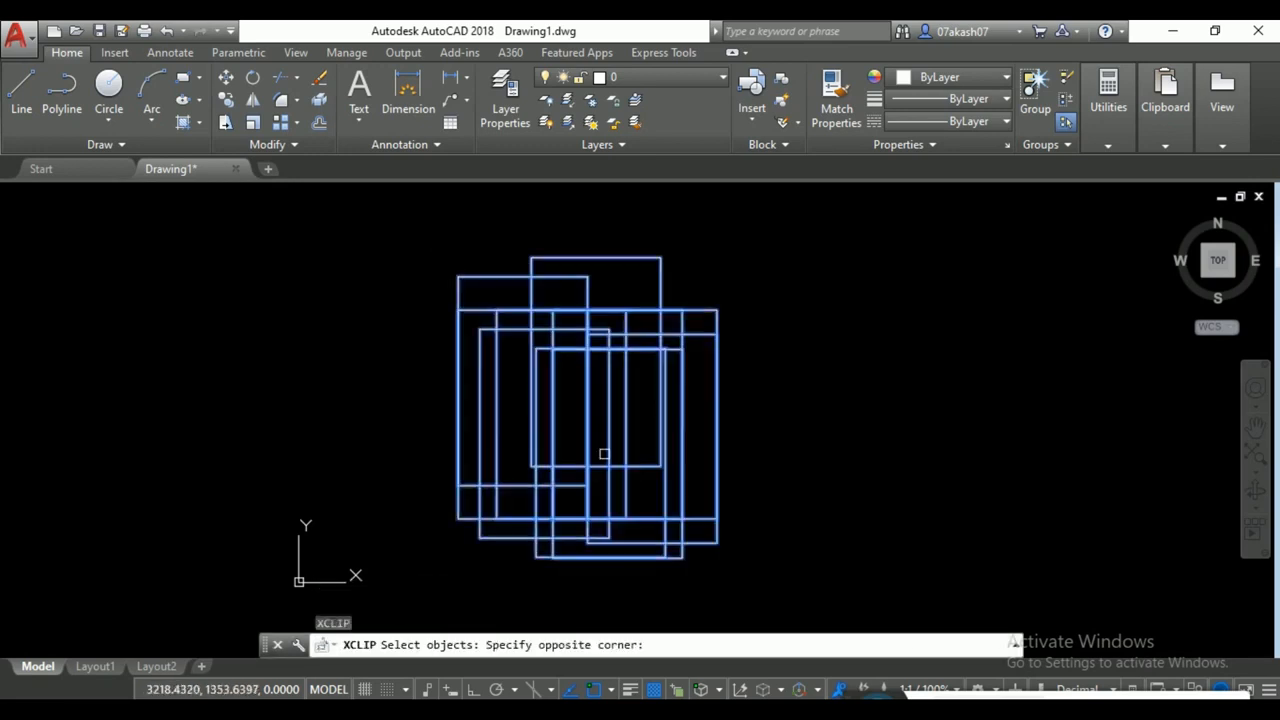
left_click(606, 450)
key("Return")
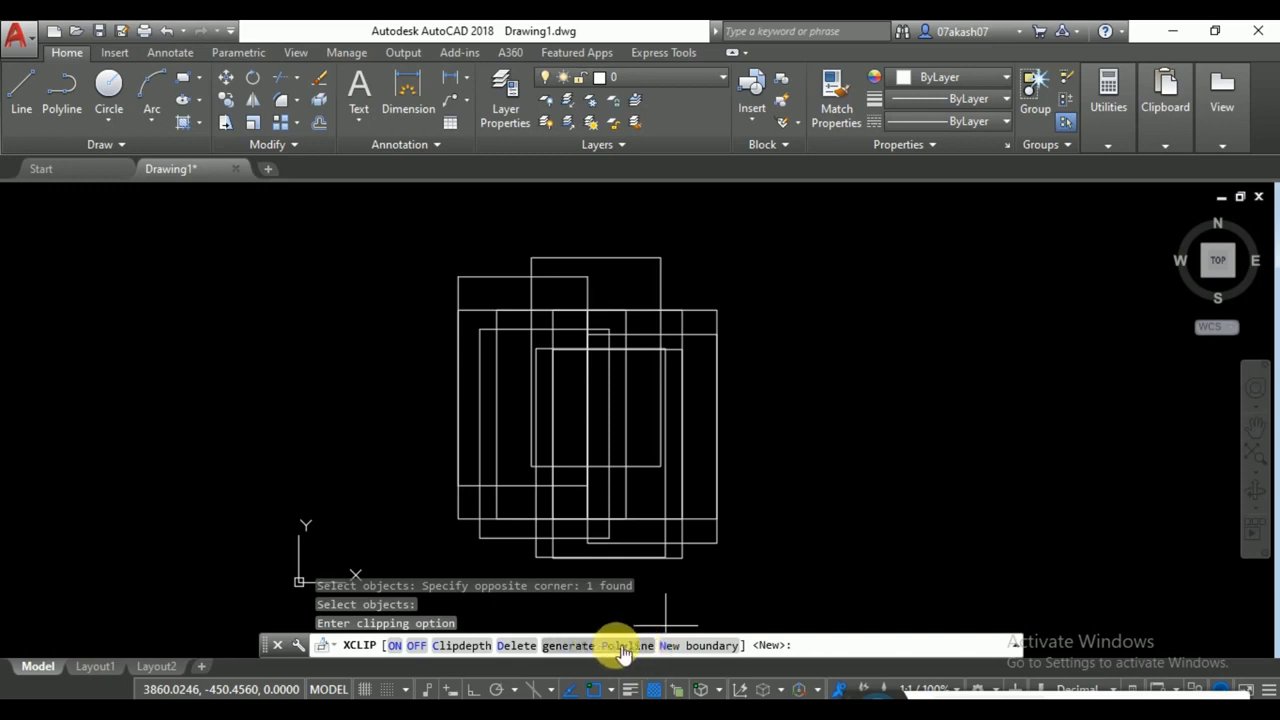
left_click(686, 646)
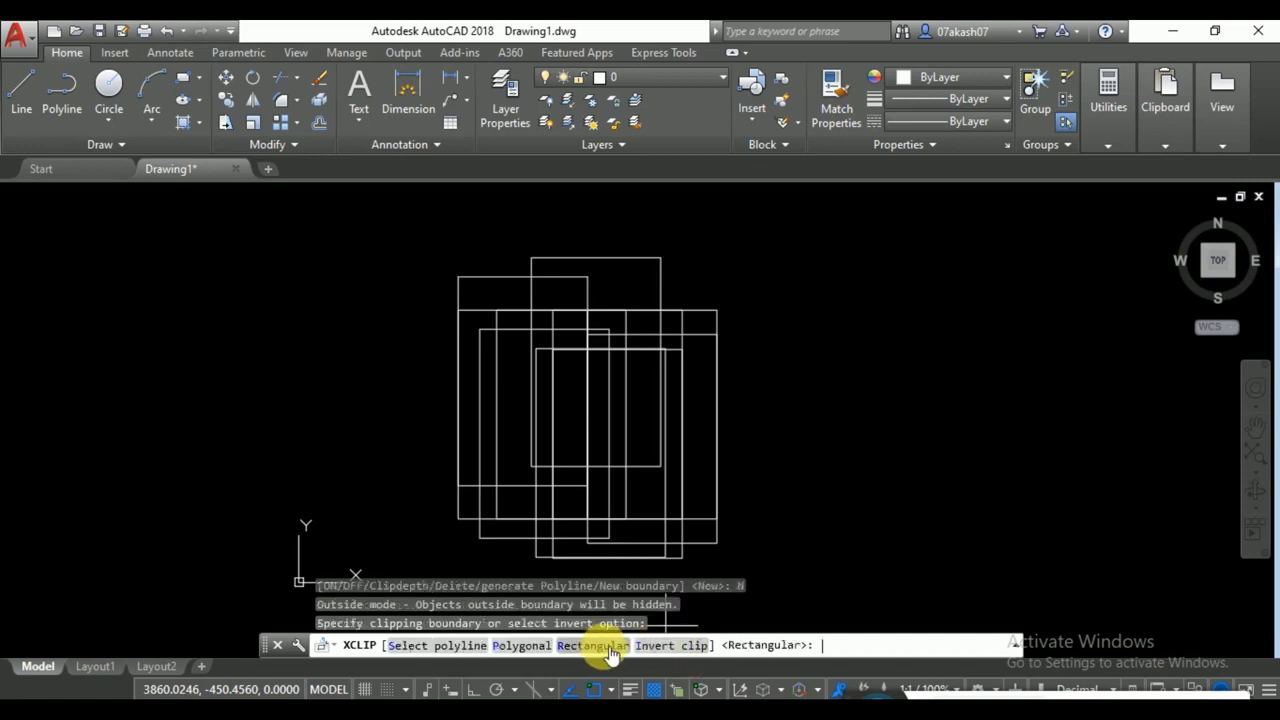
left_click(519, 646)
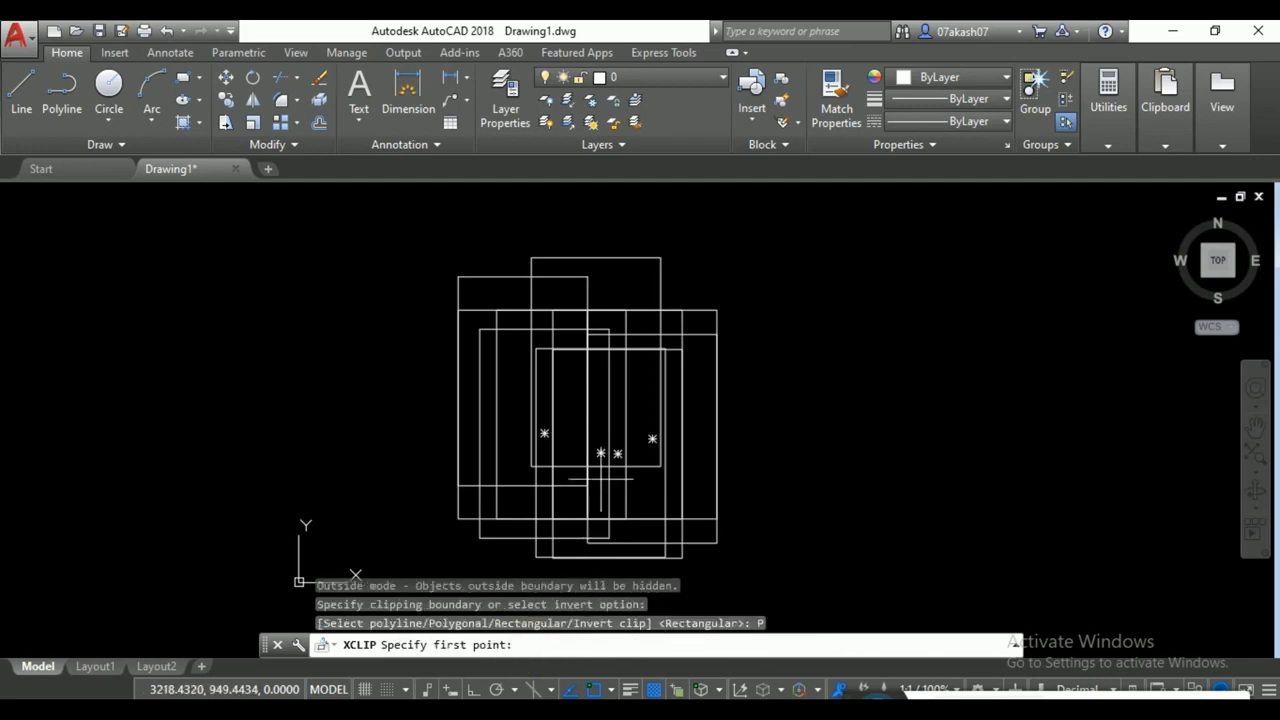
left_click(437, 287)
left_click(531, 258)
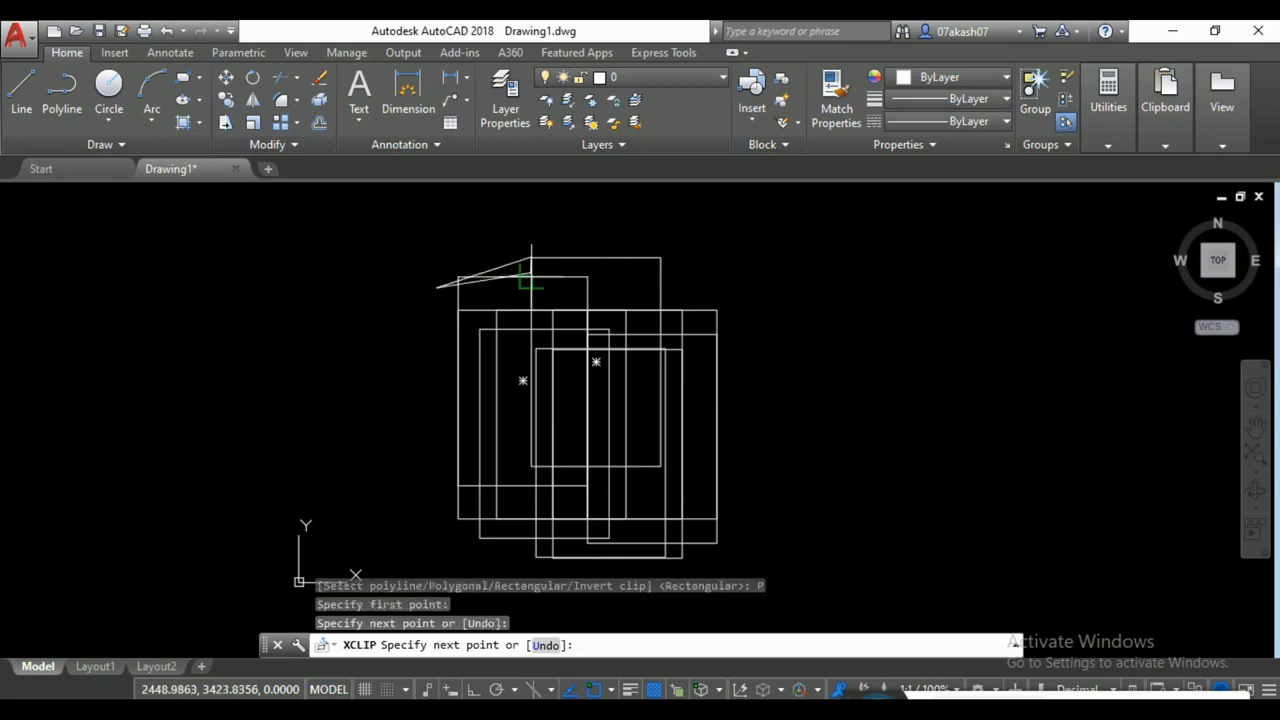
left_click(609, 348)
left_click(587, 440)
left_click(521, 484)
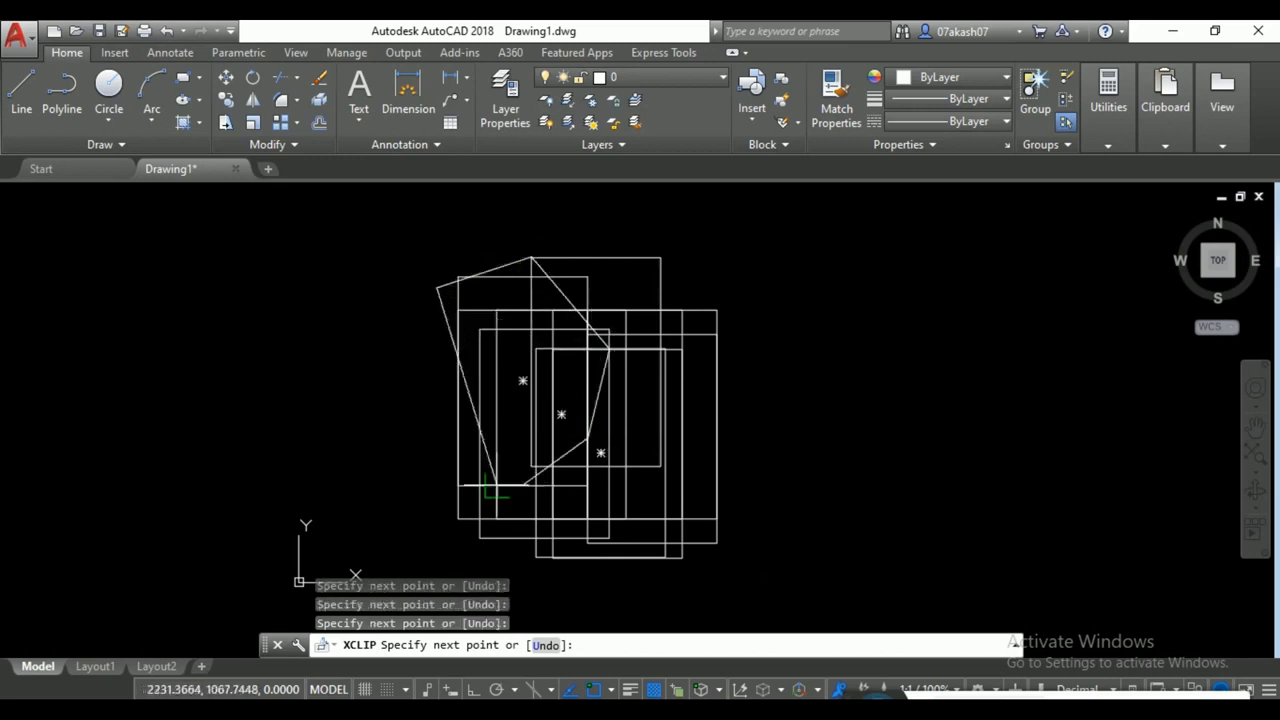
left_click(418, 413)
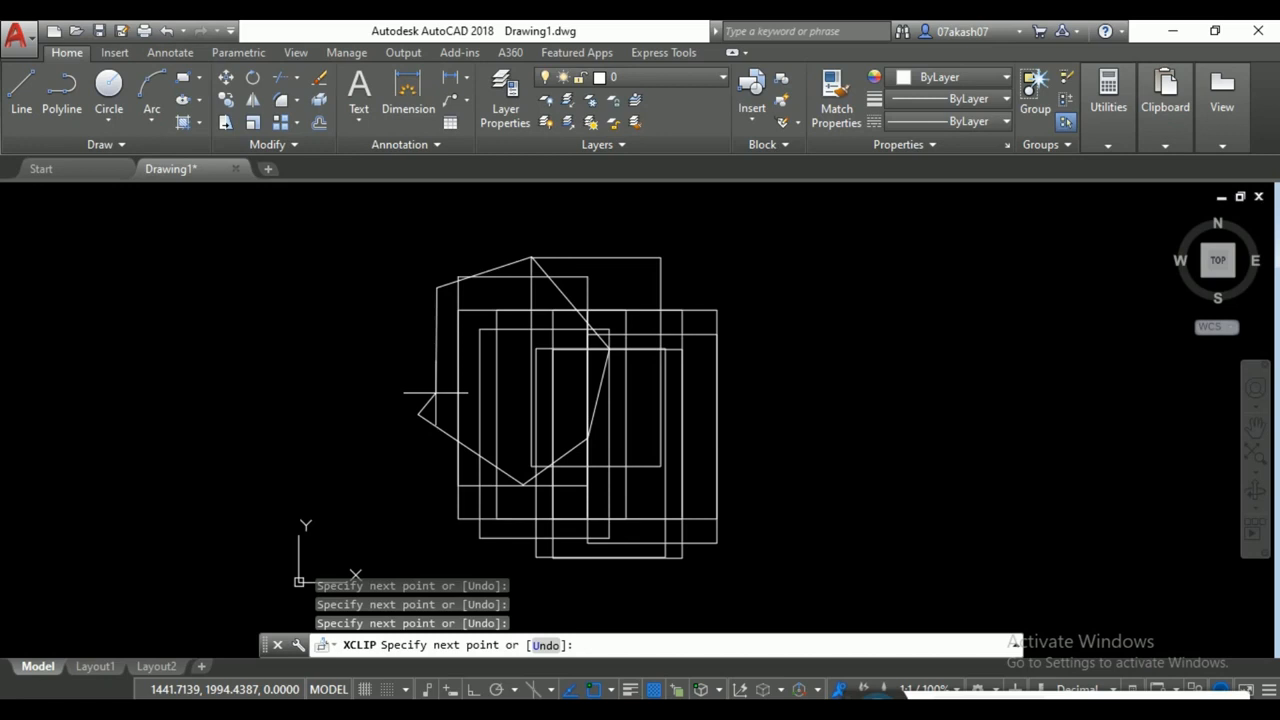
key("Return")
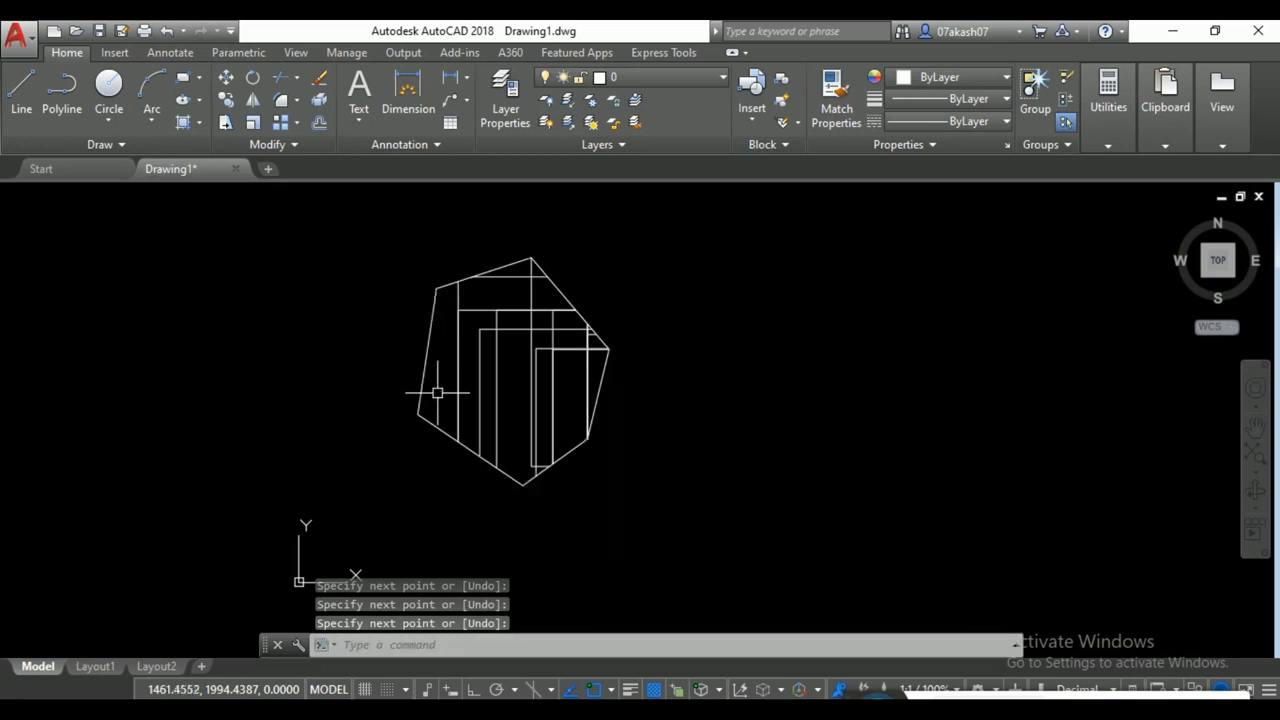
key("ctrl+z")
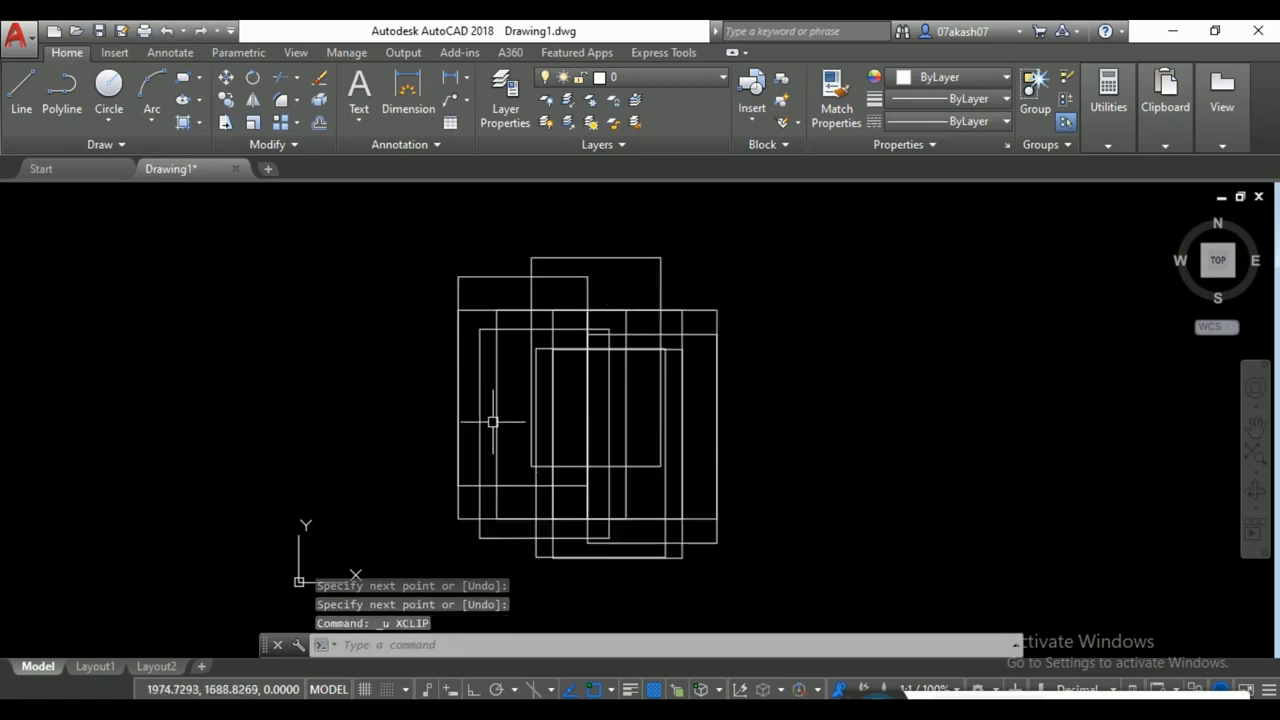
type("xc")
key("Return")
left_click(547, 423)
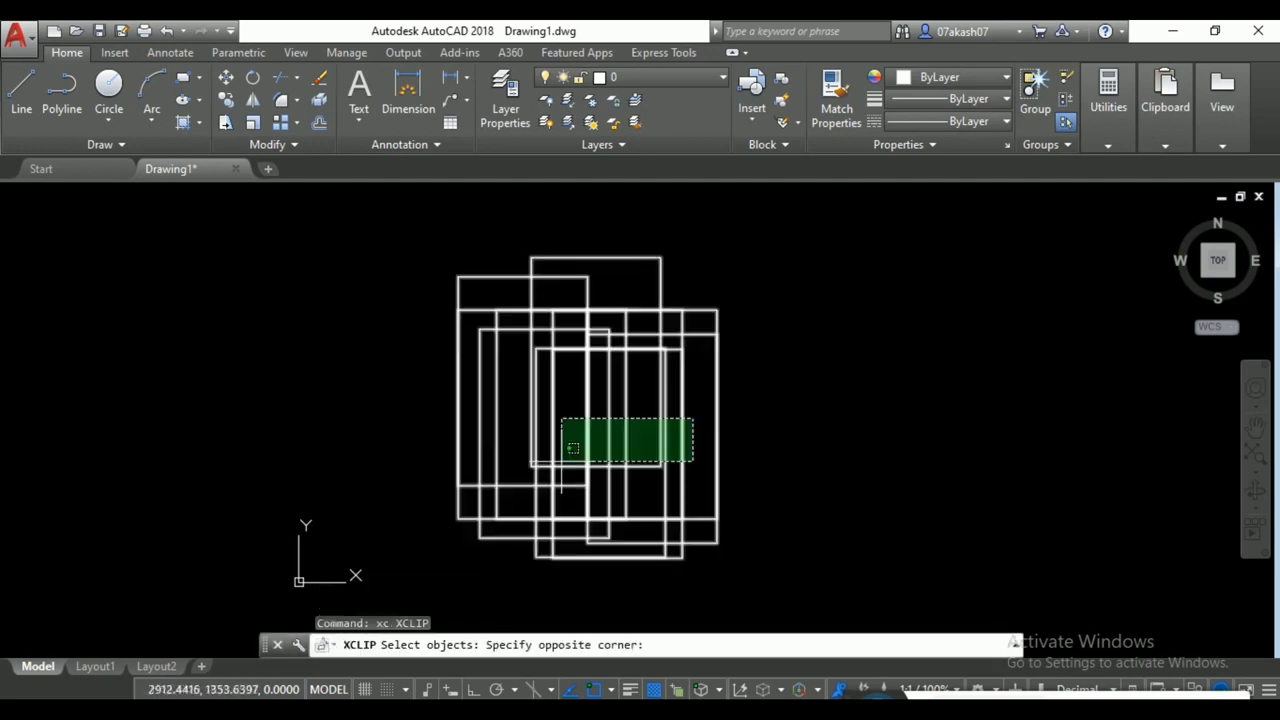
left_click(680, 414)
key("Return")
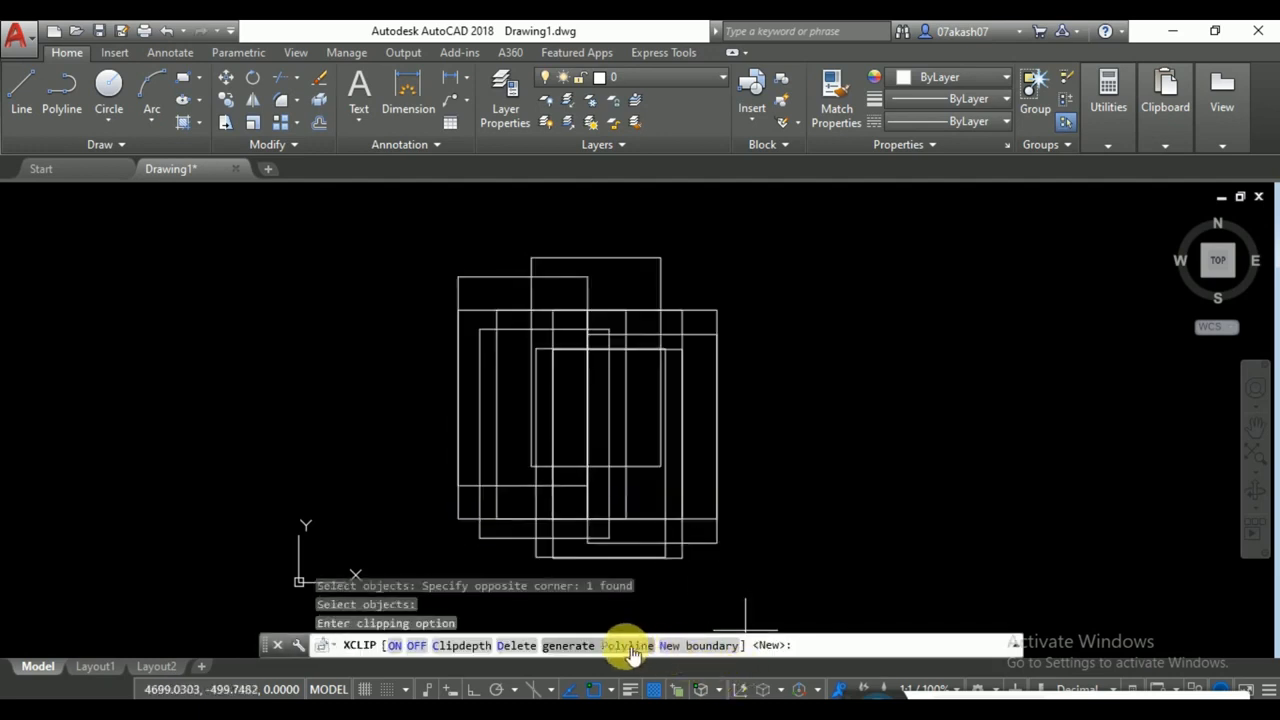
left_click(700, 645)
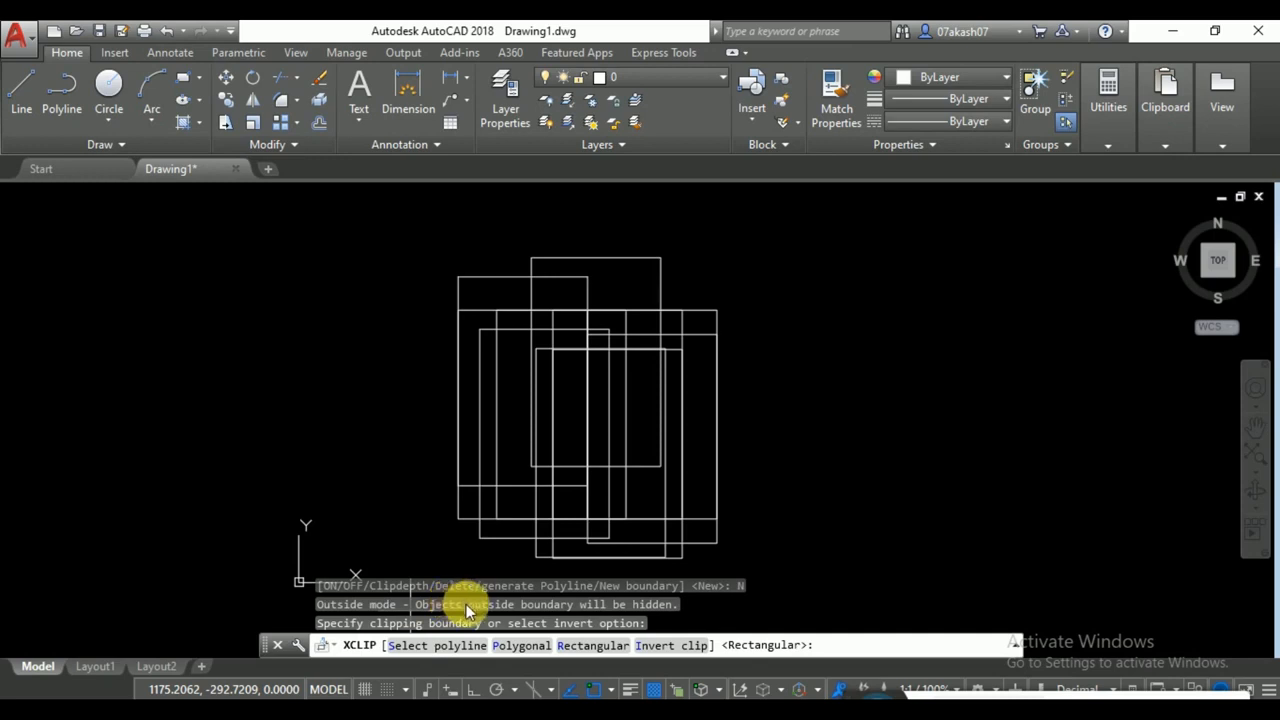
key("Escape")
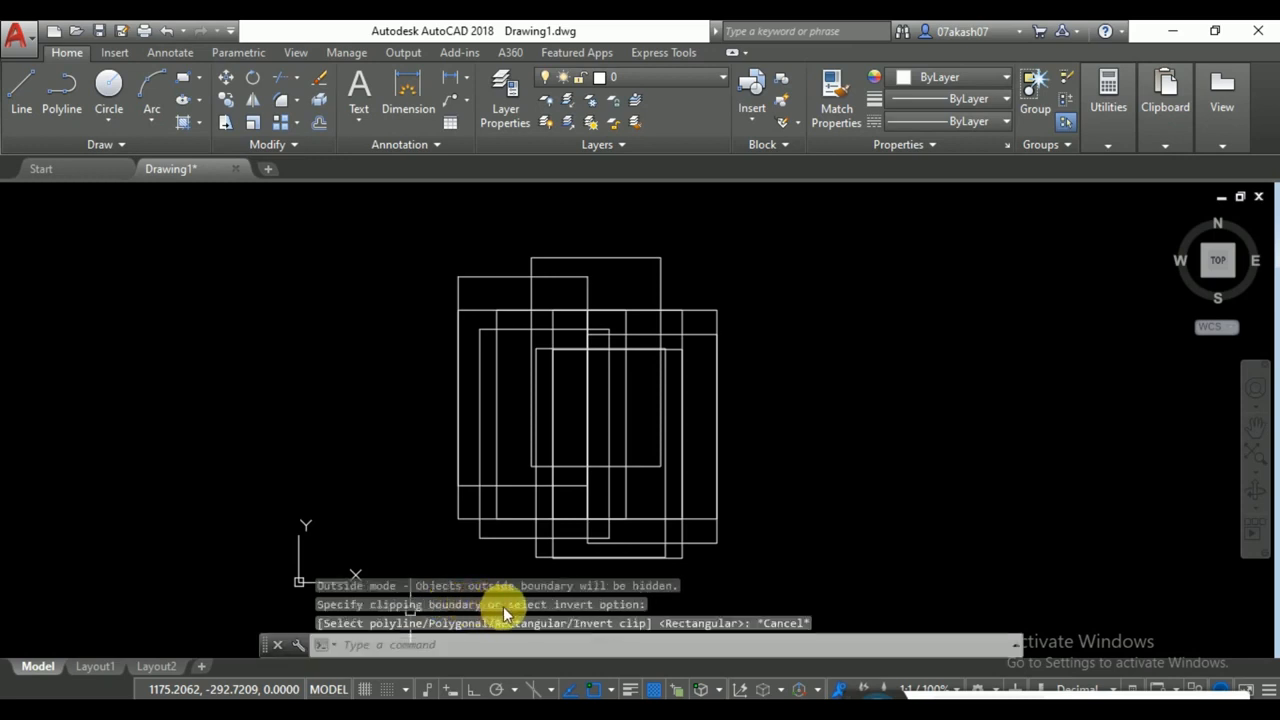
Draw a closed, irregular five-point polyline across the upper part of the rectangles block
left_click(62, 80)
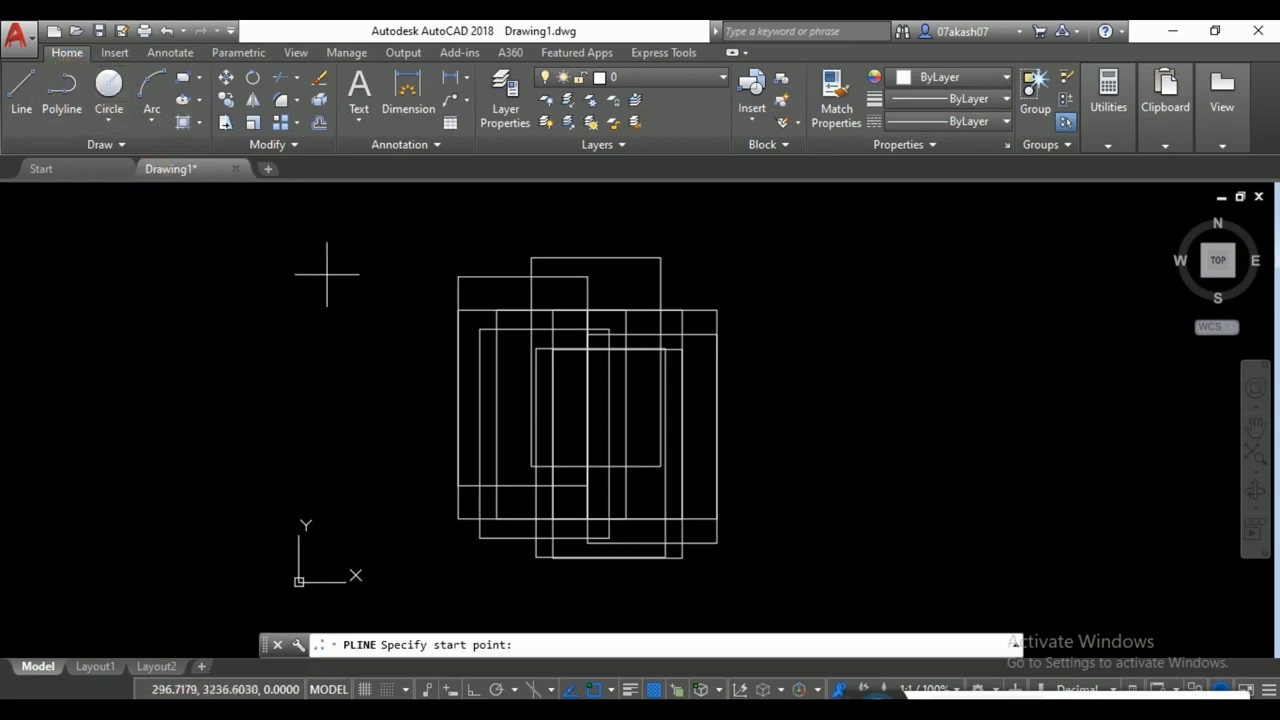
left_click(601, 234)
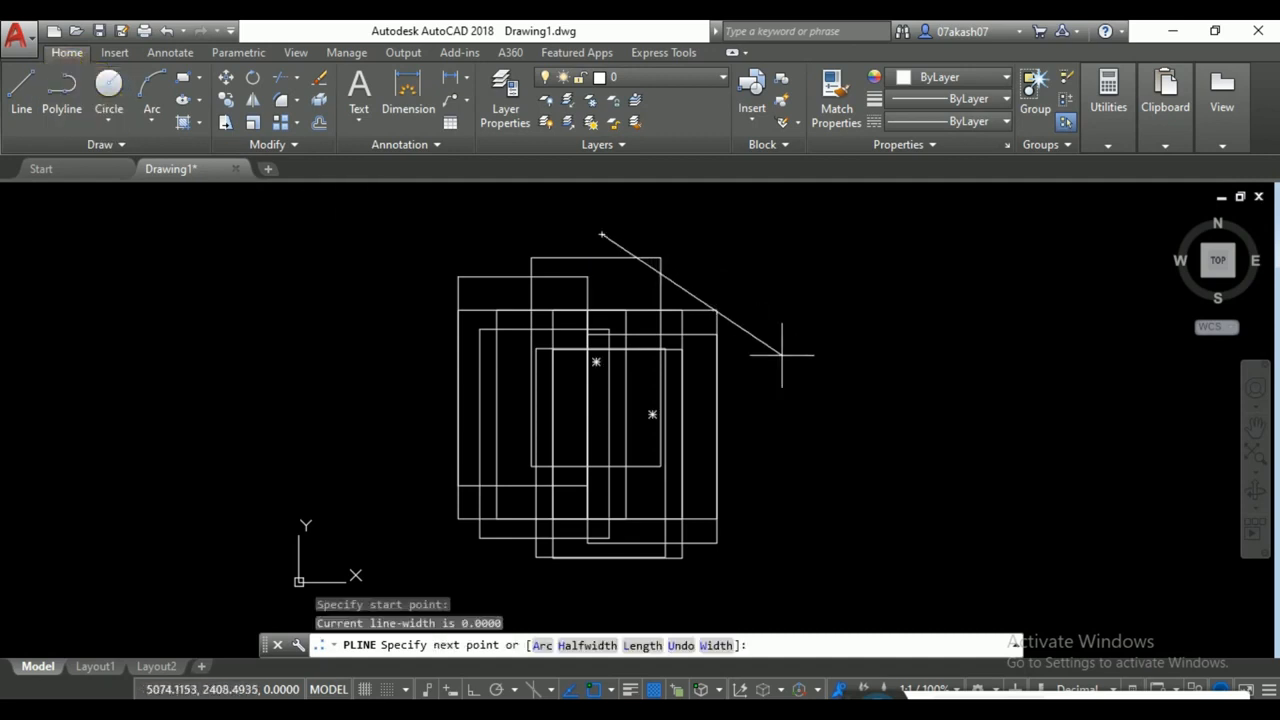
left_click(794, 367)
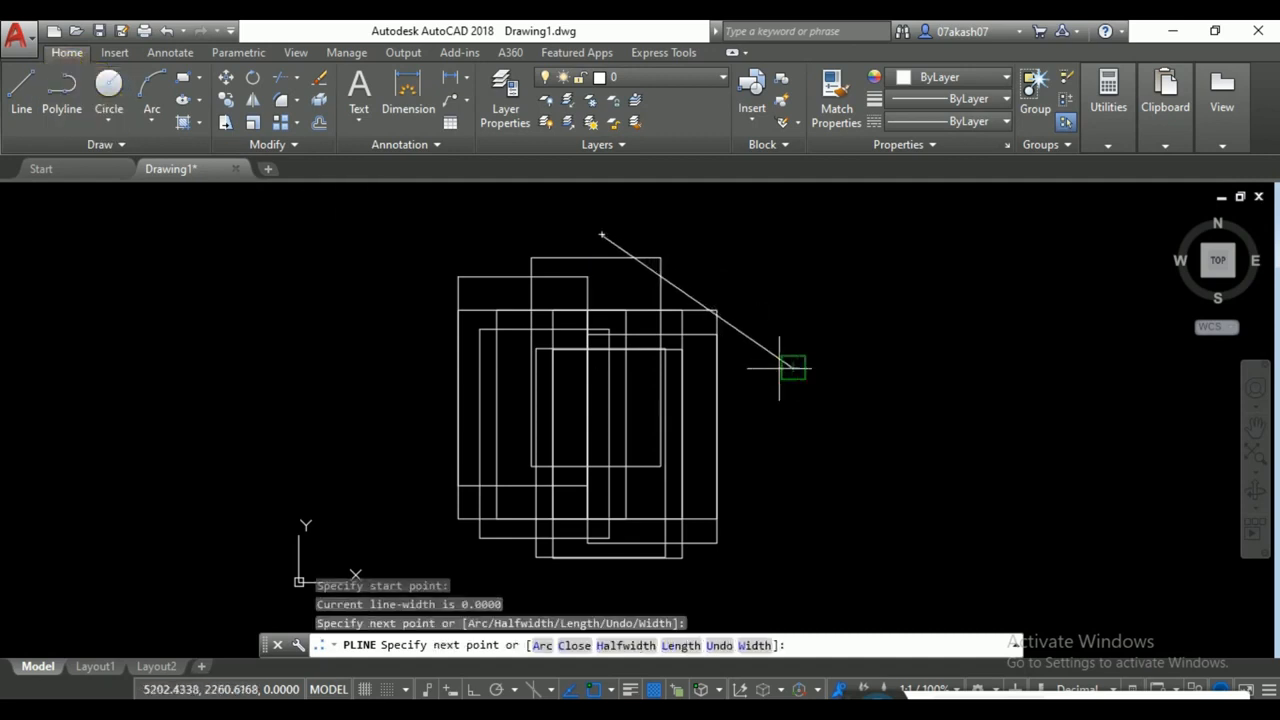
left_click(458, 368)
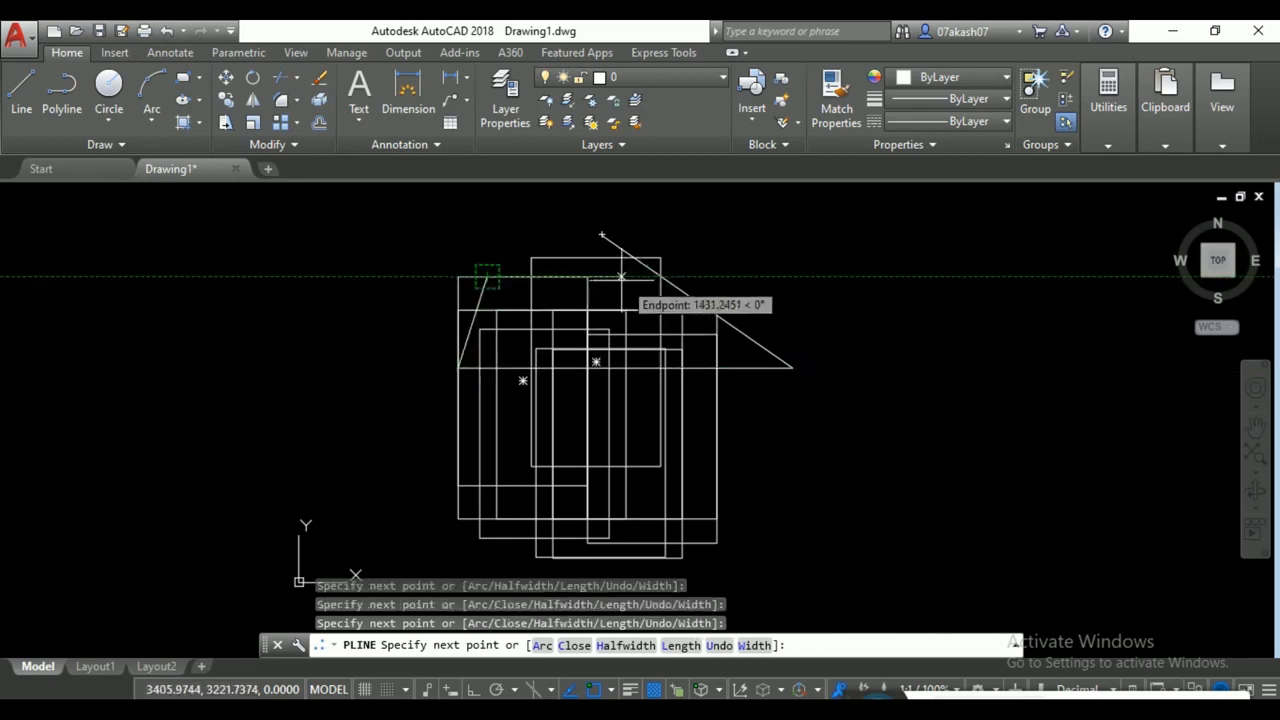
left_click(621, 279)
left_click(602, 235)
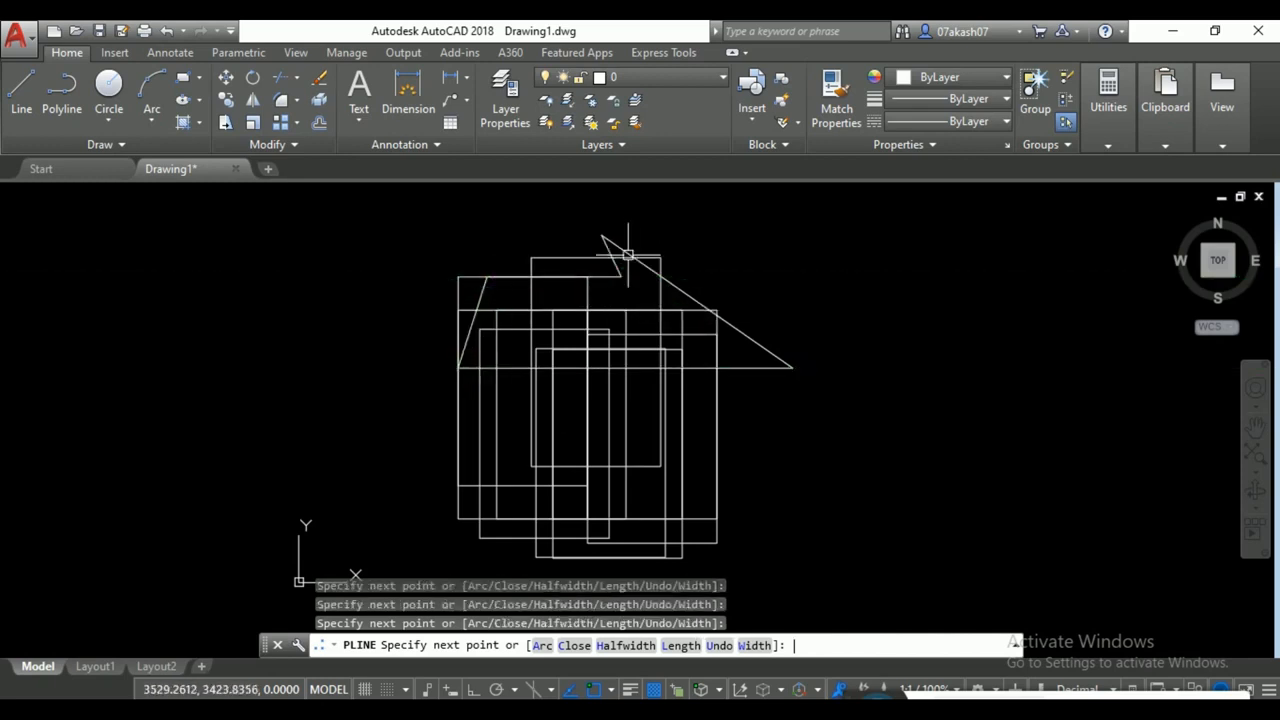
key("Return")
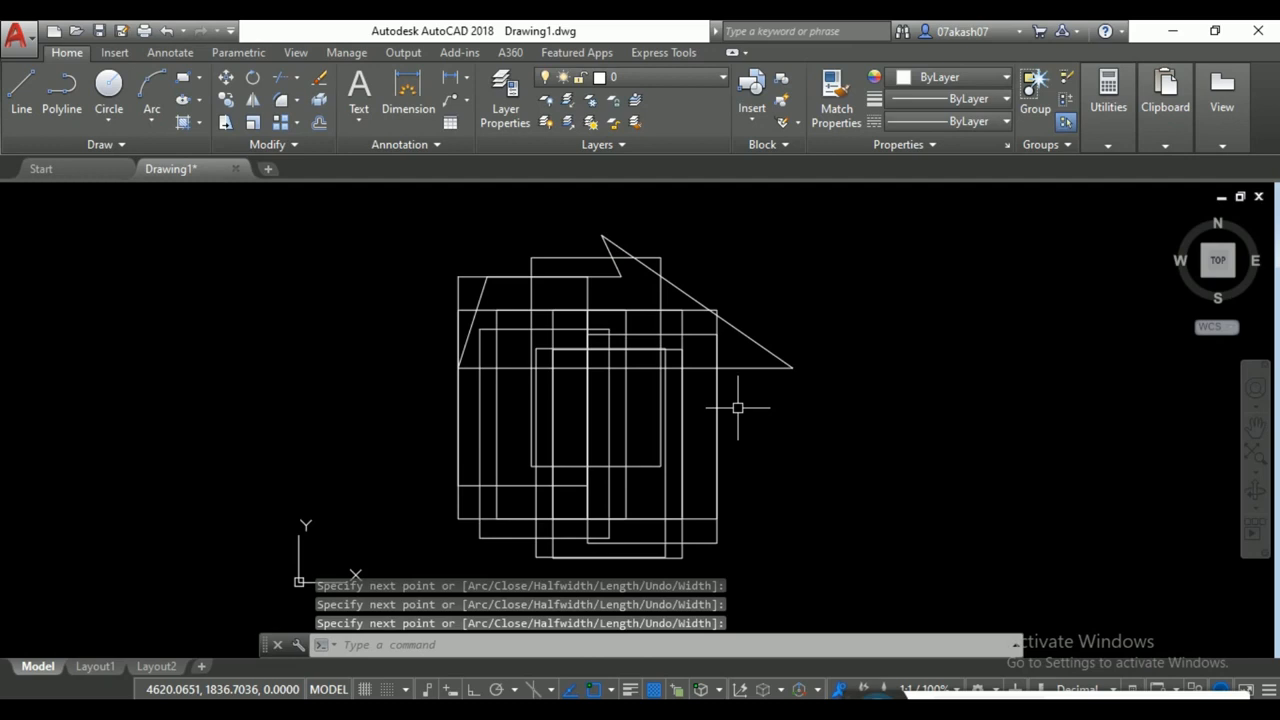
Use XCLIP to clip the block with a new boundary taken from the irregular polyline, and undo the clip
type("xc")
key("Return")
left_click(745, 400)
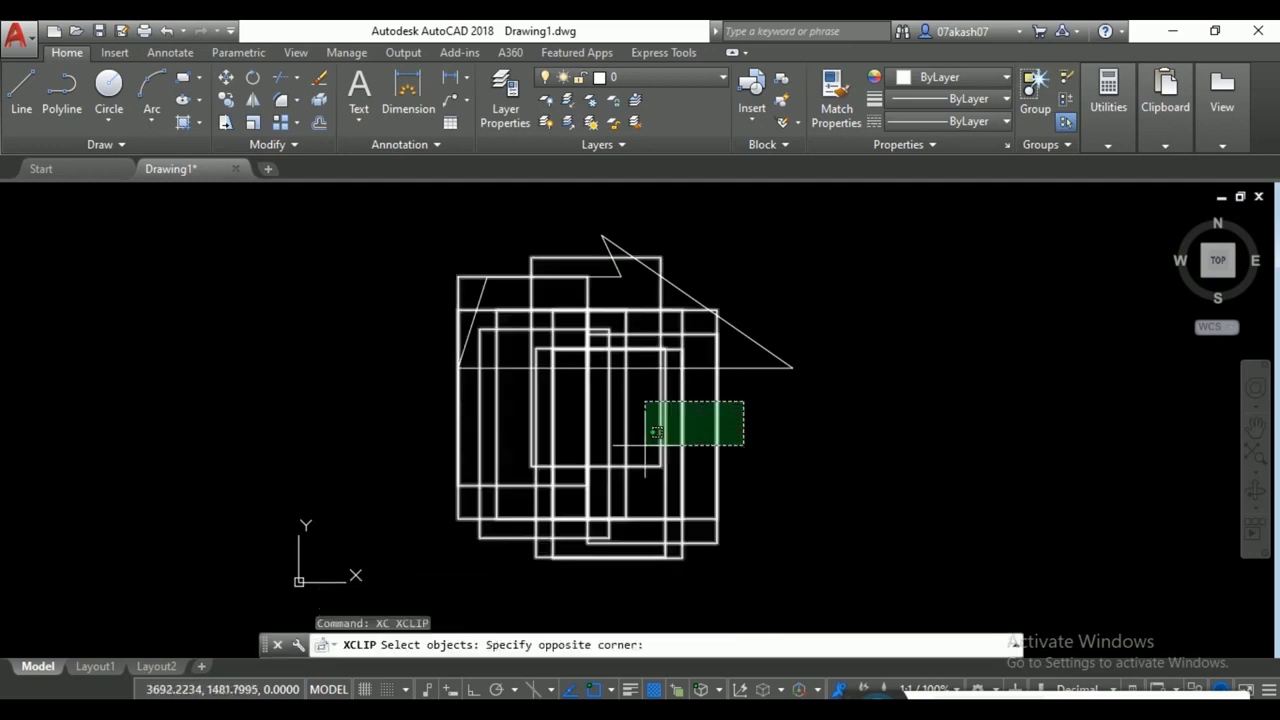
left_click(639, 458)
key("Return")
left_click(682, 645)
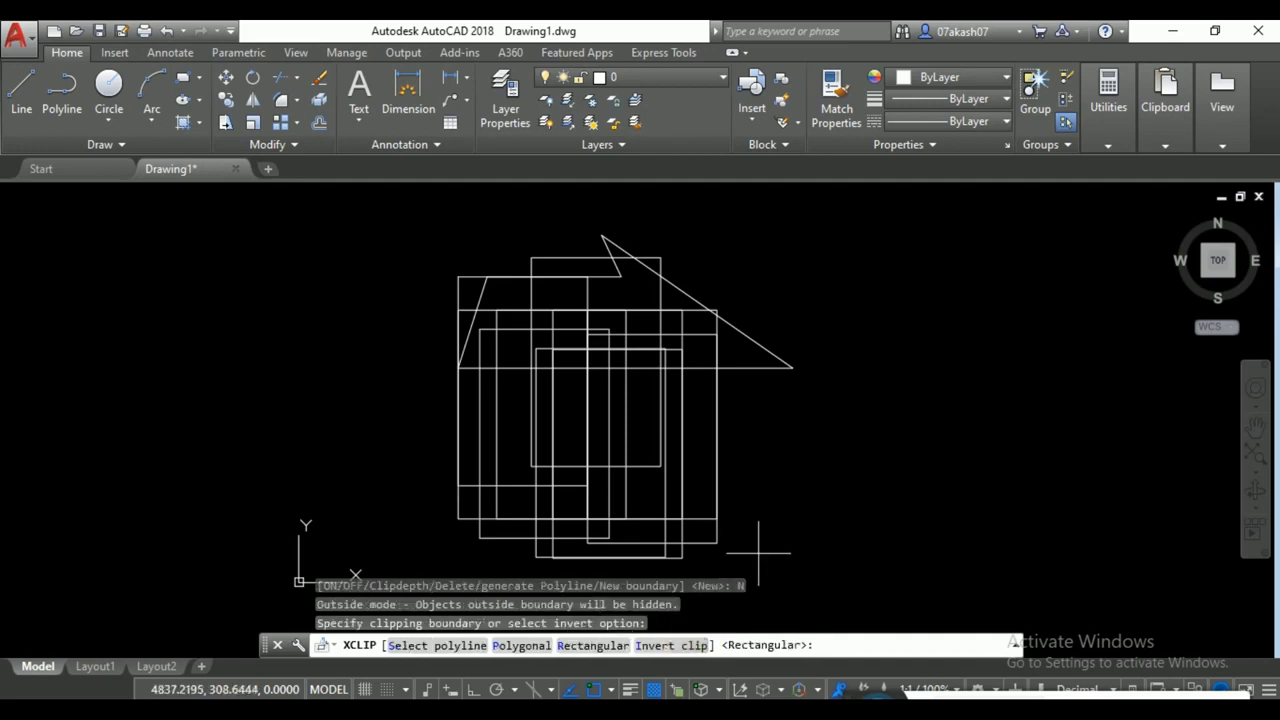
left_click(460, 645)
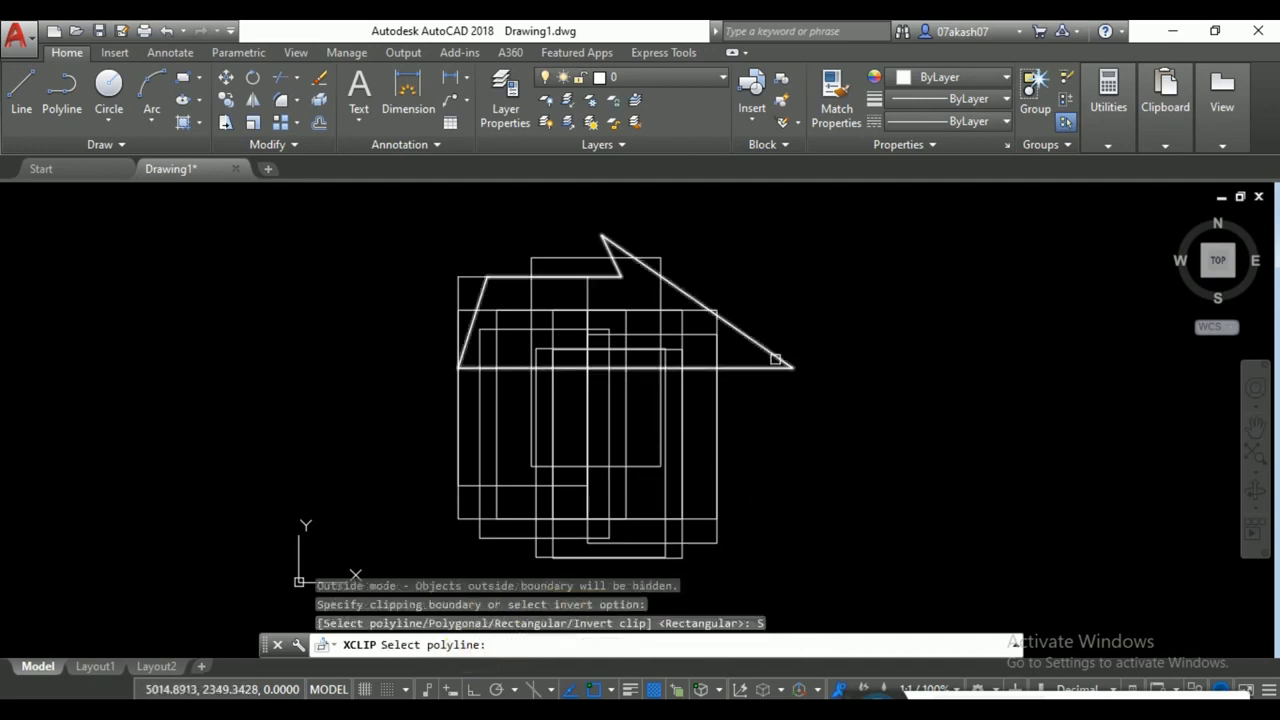
left_click(777, 358)
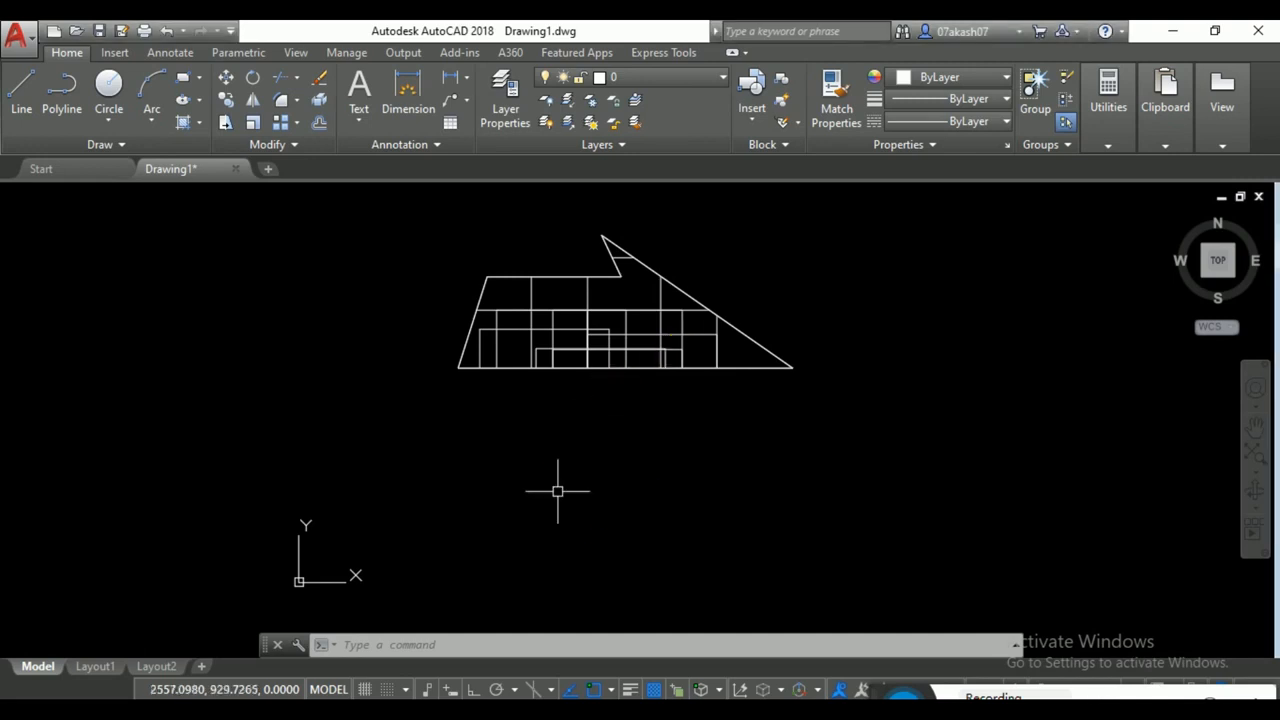
key("ctrl+z")
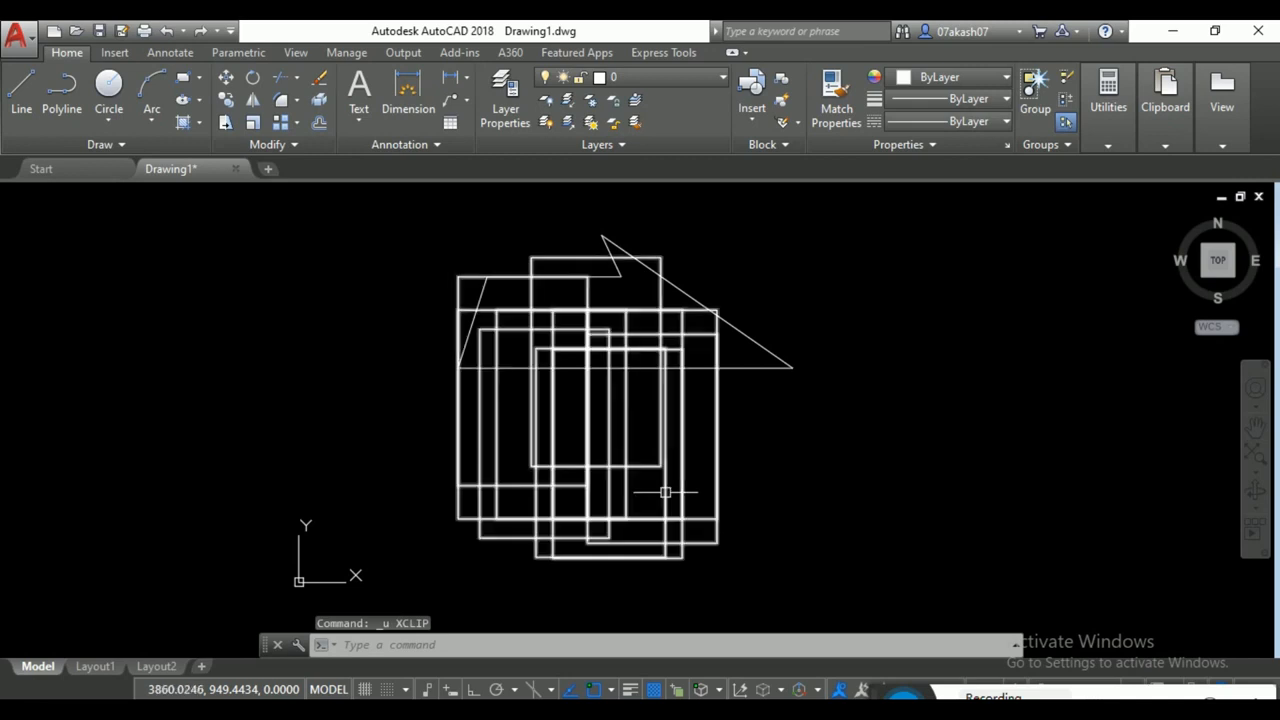
Use XCLIP with the Invert clip option and the irregular polyline as new boundary to hide the block's content inside it
type("XC")
key("Return")
left_click(652, 545)
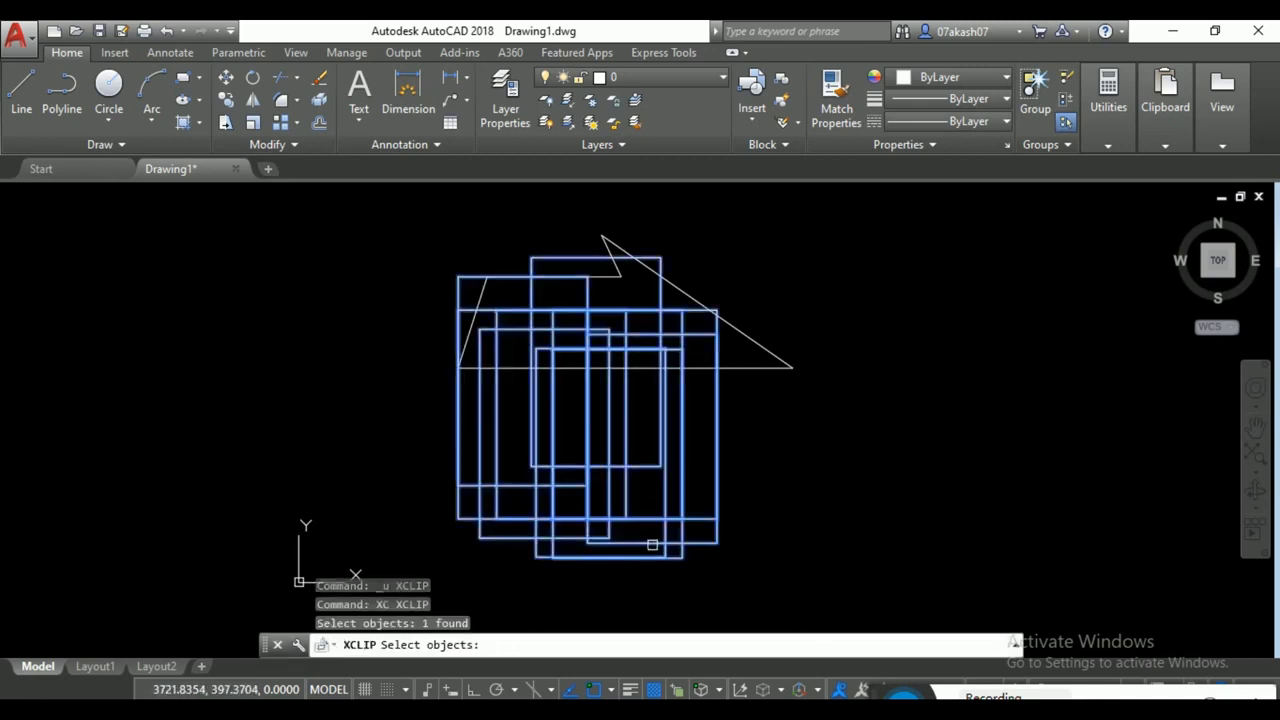
key("Return")
left_click(690, 645)
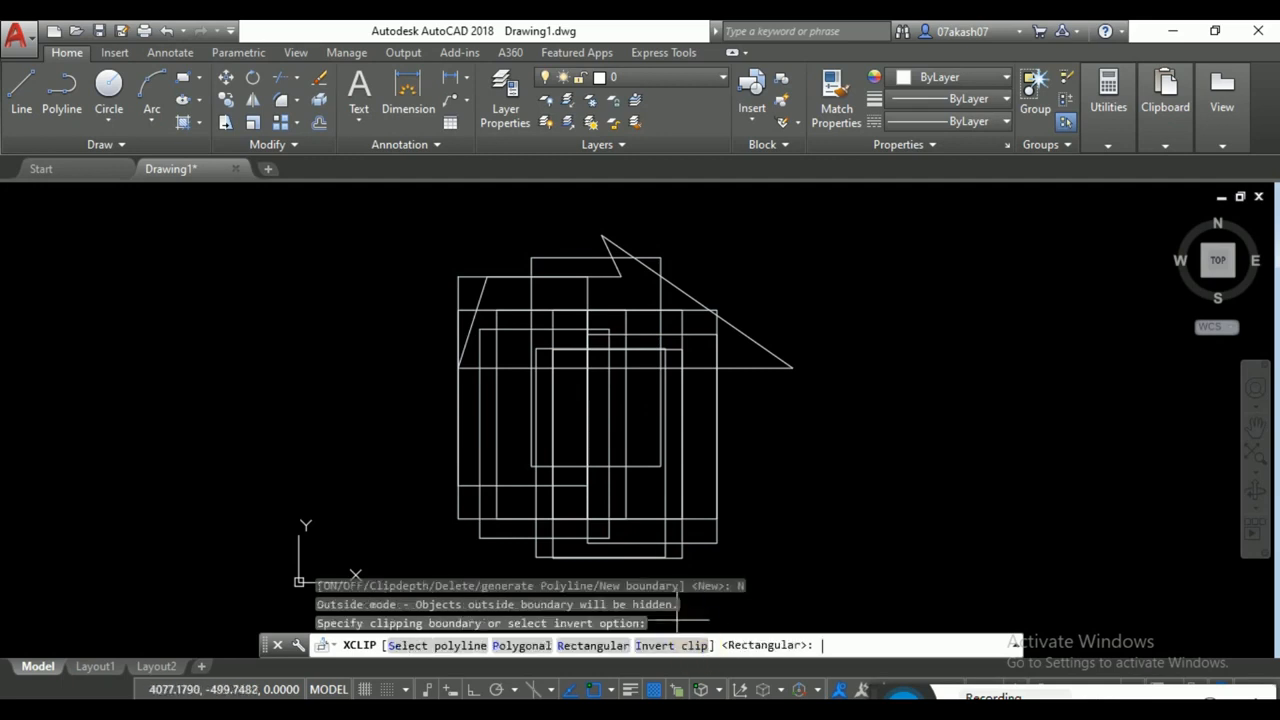
left_click(668, 647)
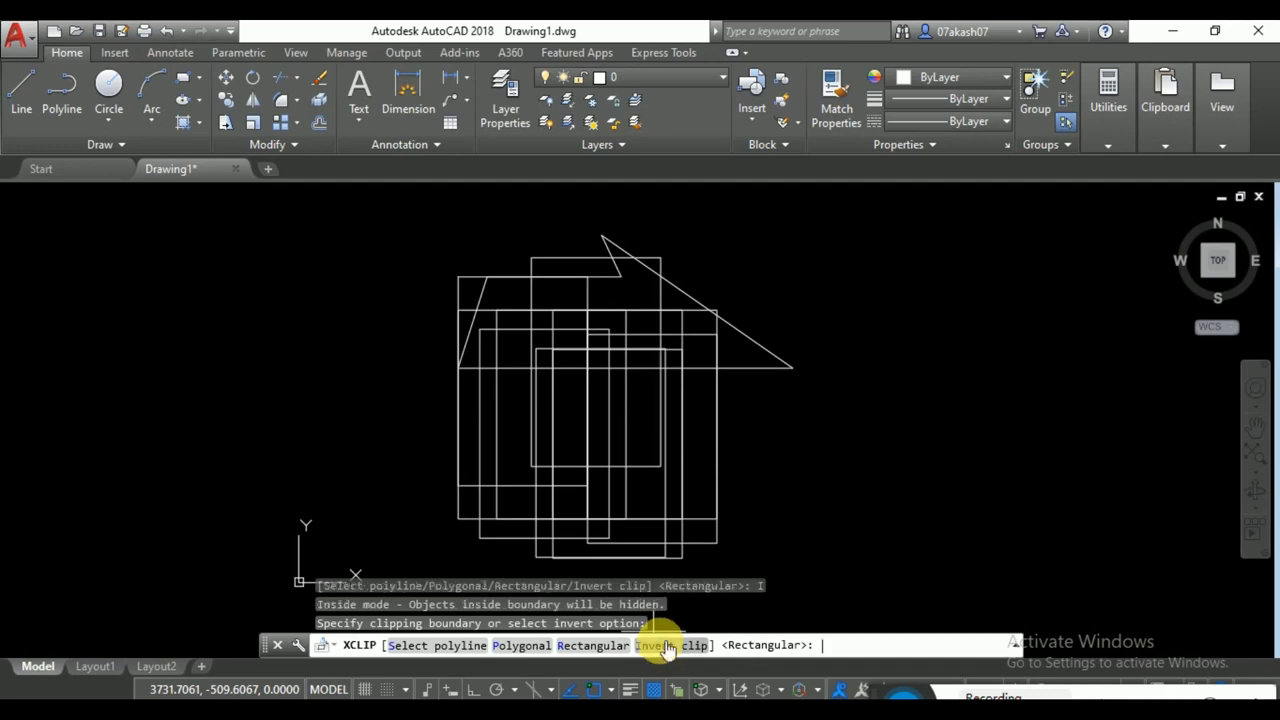
left_click(457, 648)
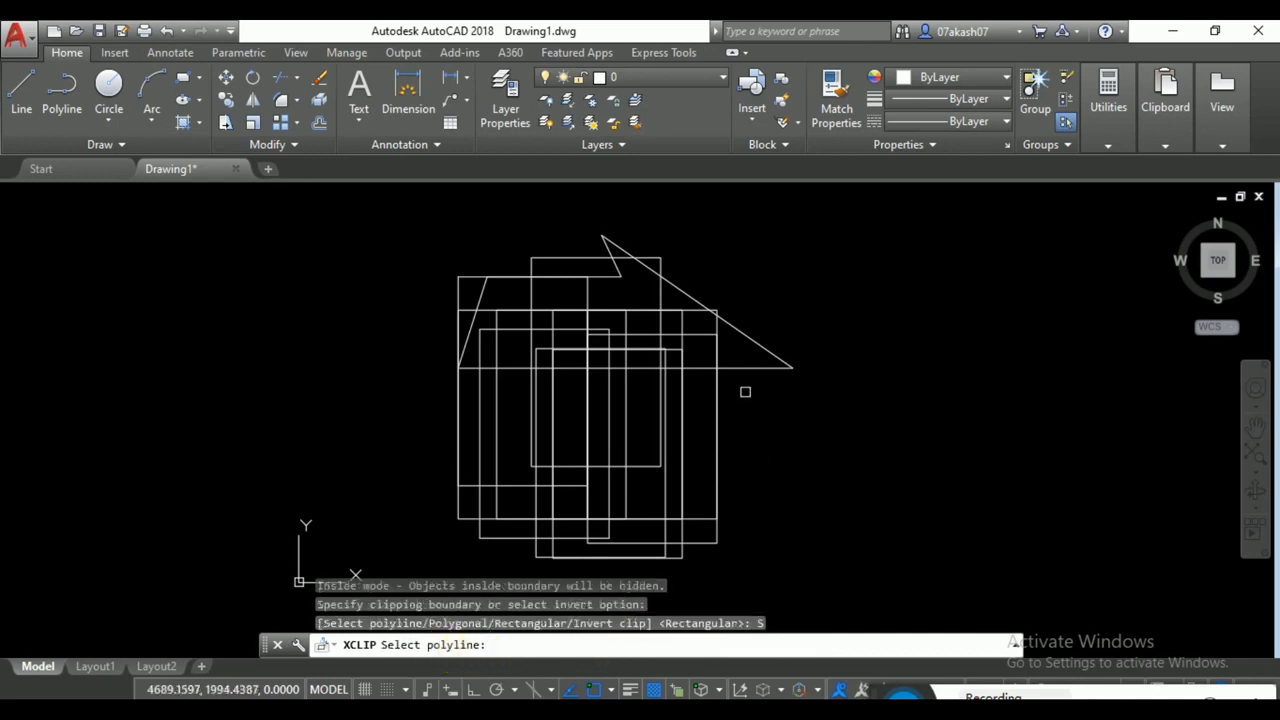
left_click(751, 370)
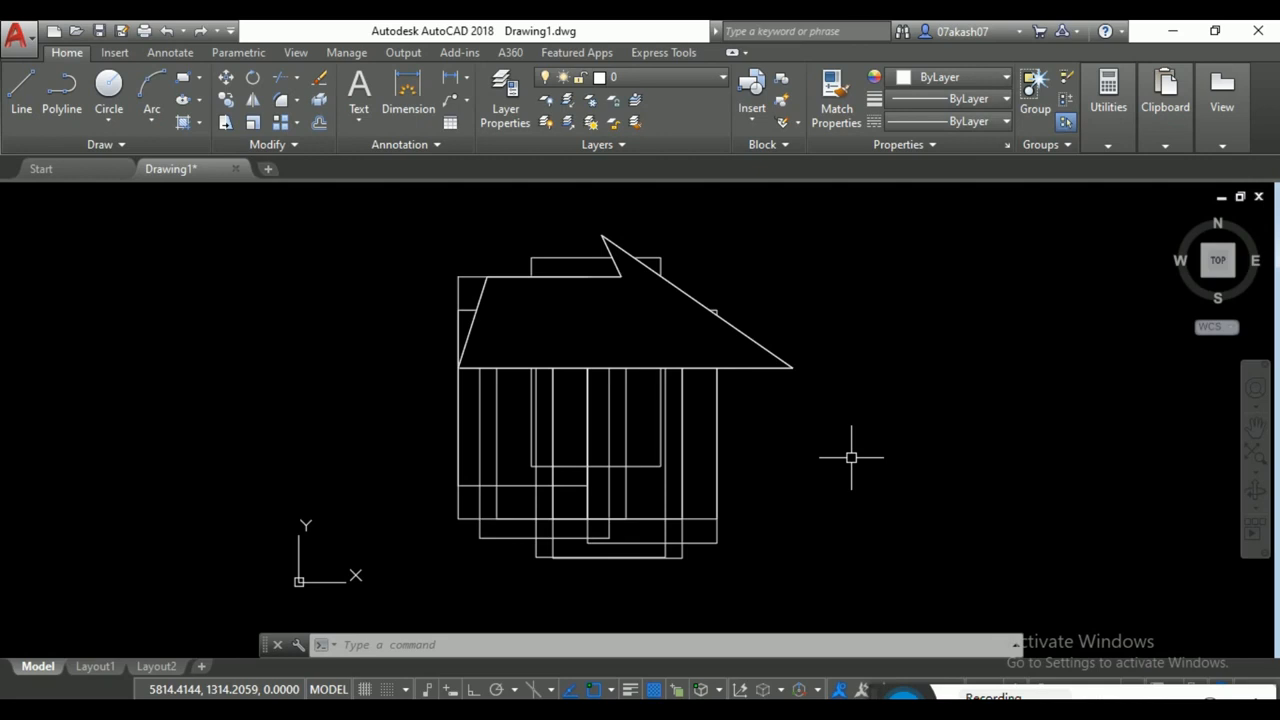
Erase the clipped block together with its boundary polyline
left_click(838, 589)
left_click(391, 229)
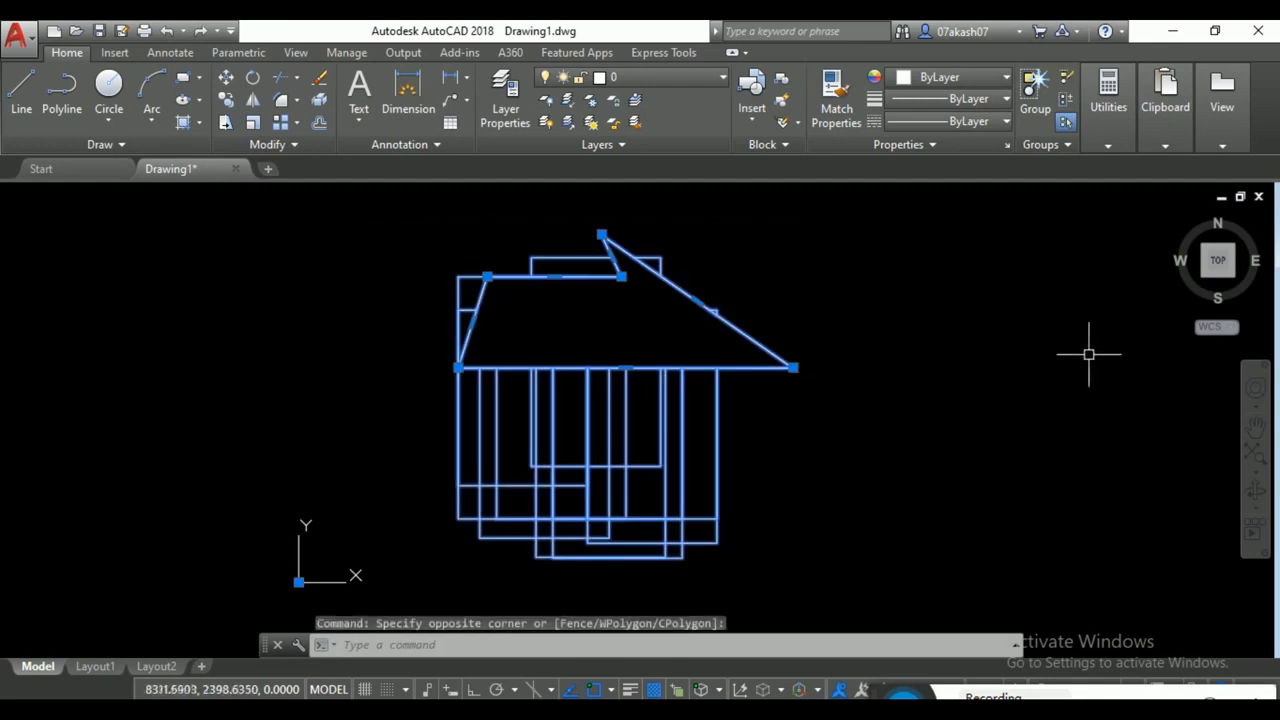
key("Delete")
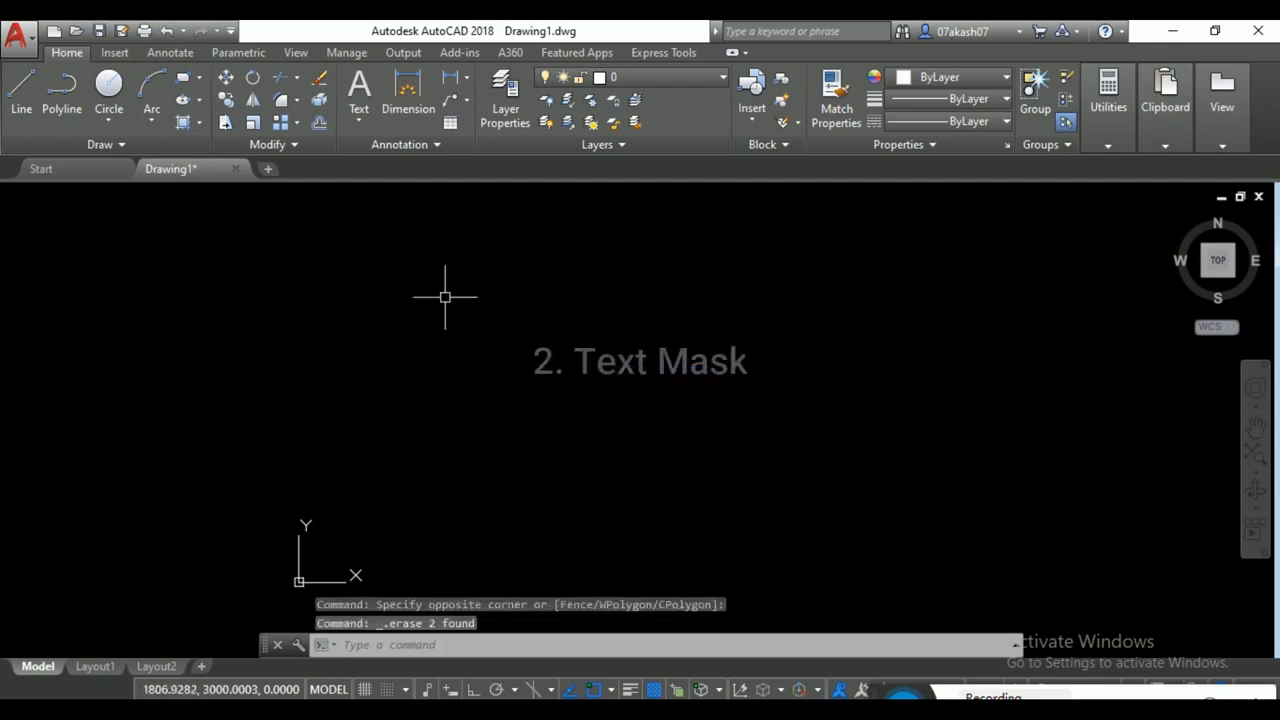
Draw a wide rectangle in the middle of the empty drawing area
left_click(196, 84)
left_click(358, 297)
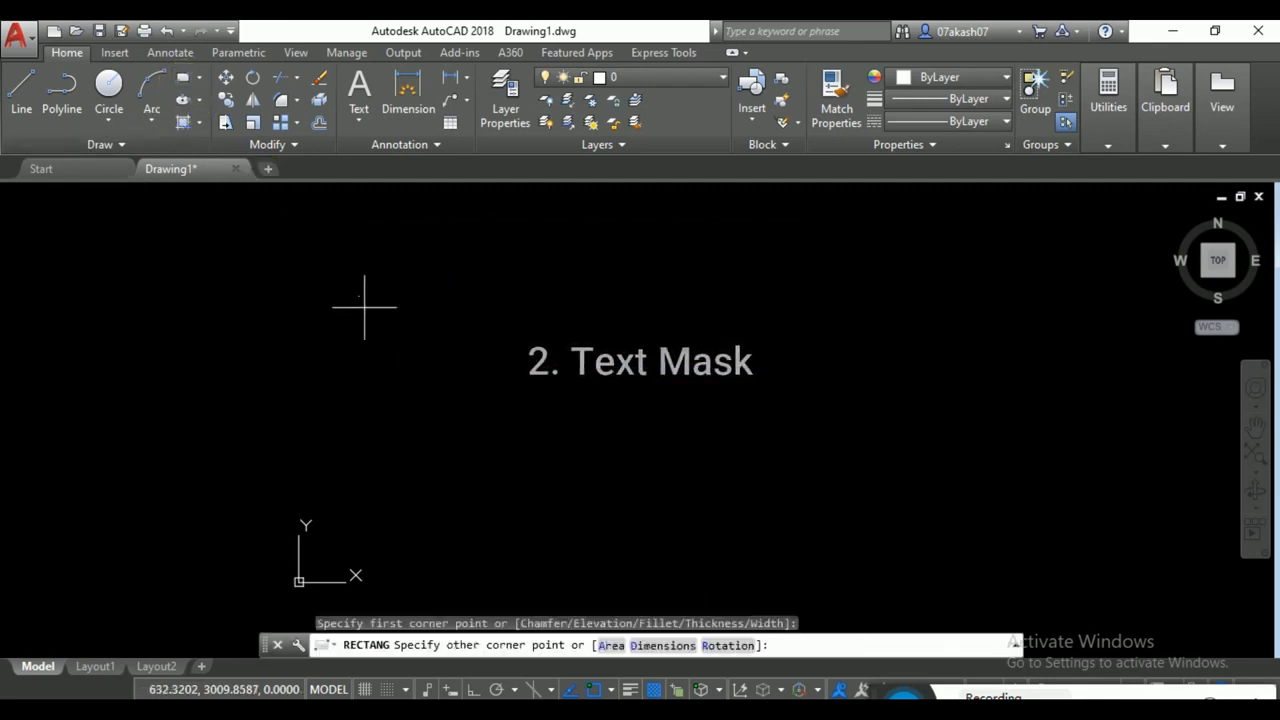
left_click(811, 488)
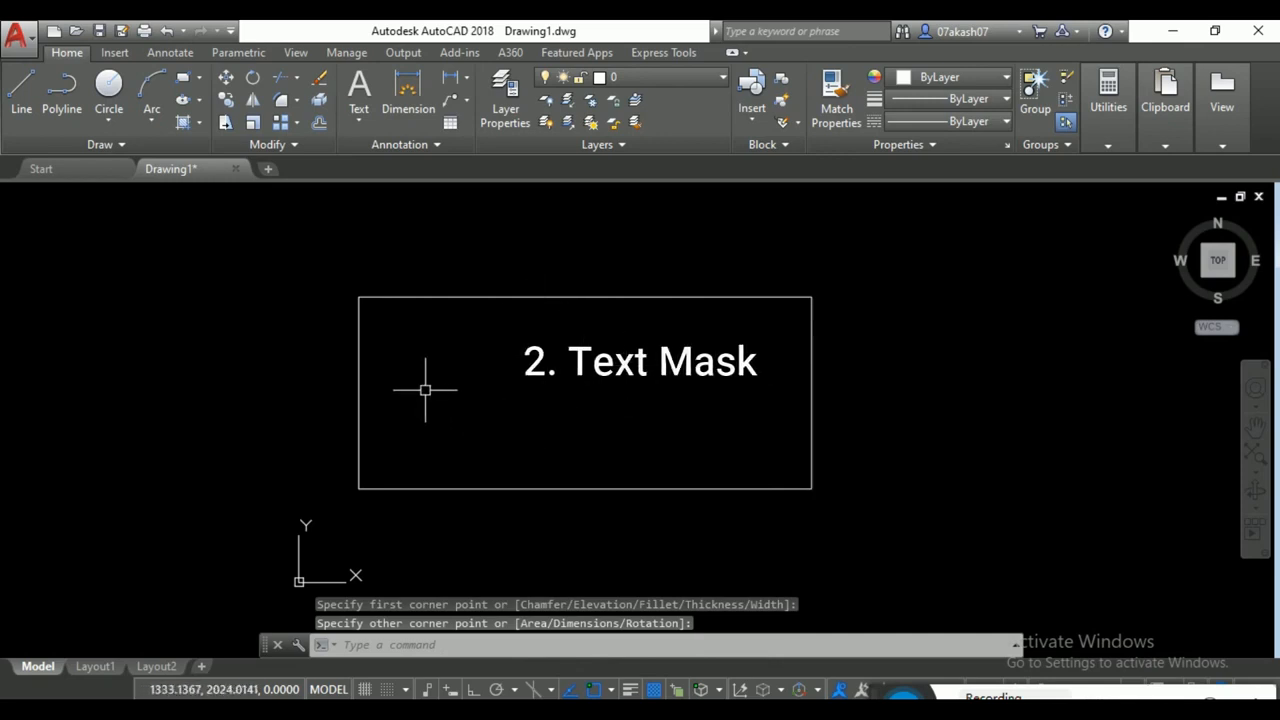
Hatch the inside of the rectangle with the ANSI32 pattern at scale 10
type("x")
key("BackSpace")
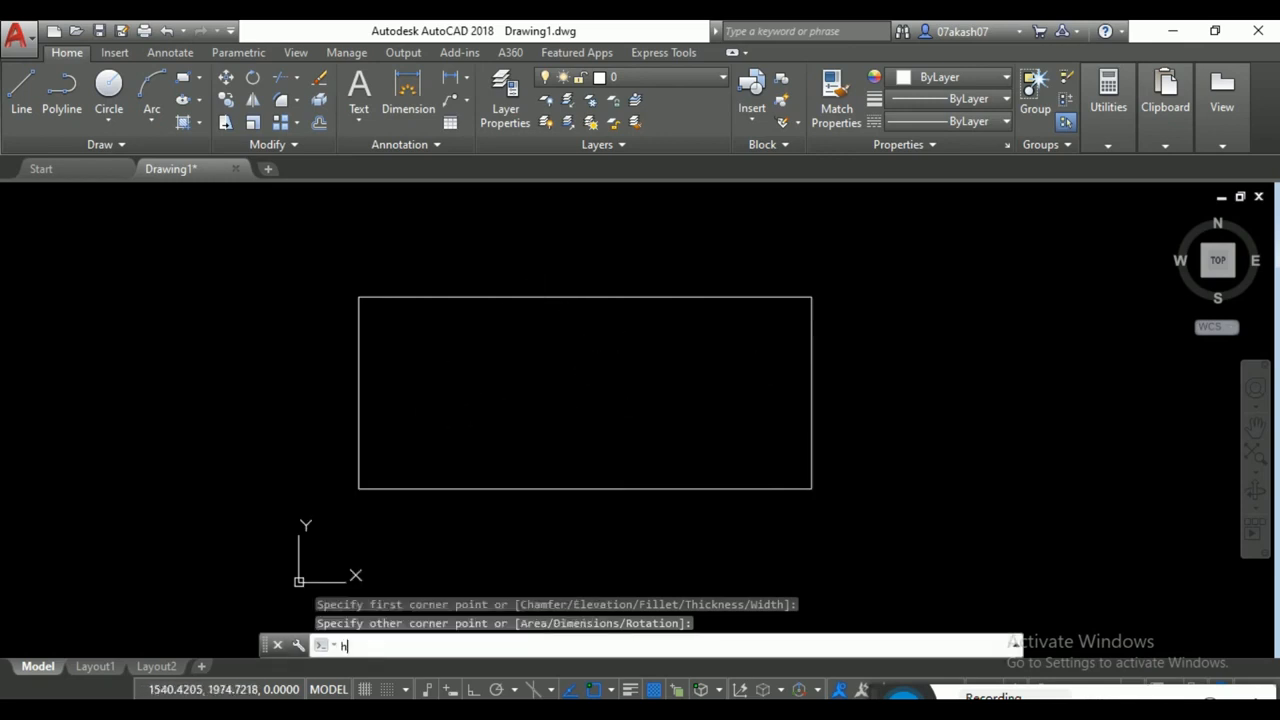
type("h")
key("Return")
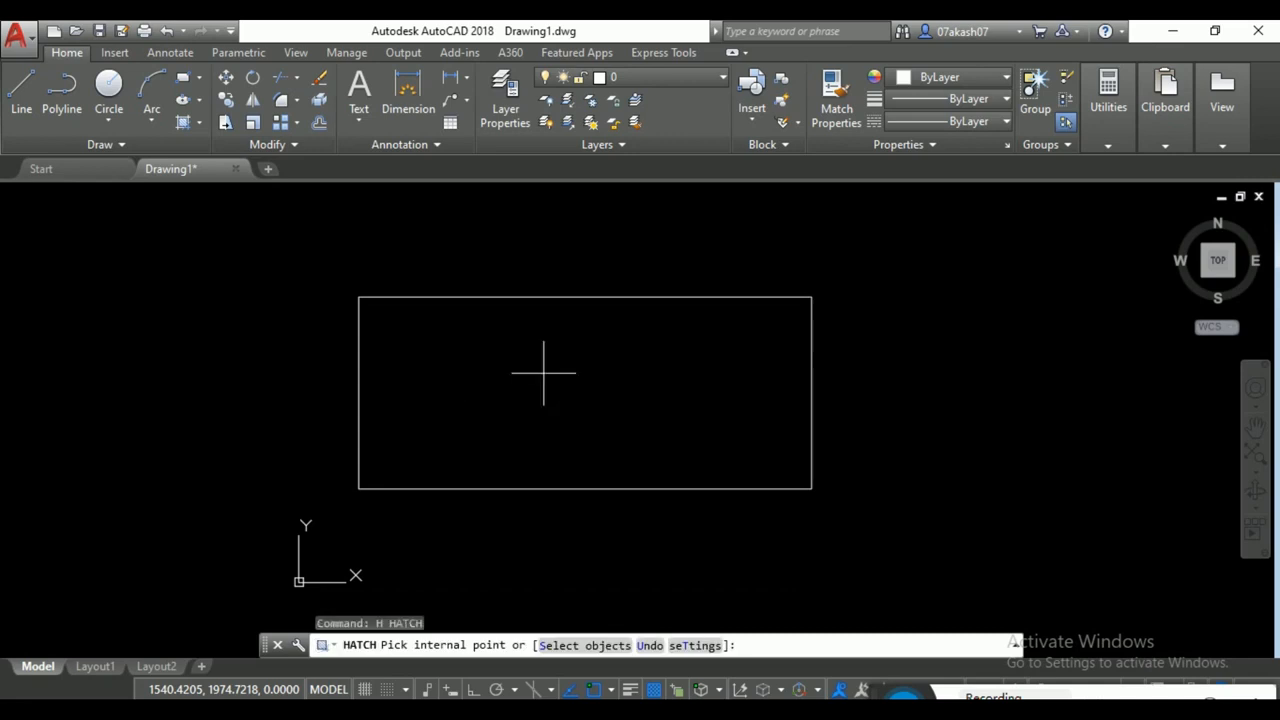
left_click(500, 386)
left_click(393, 130)
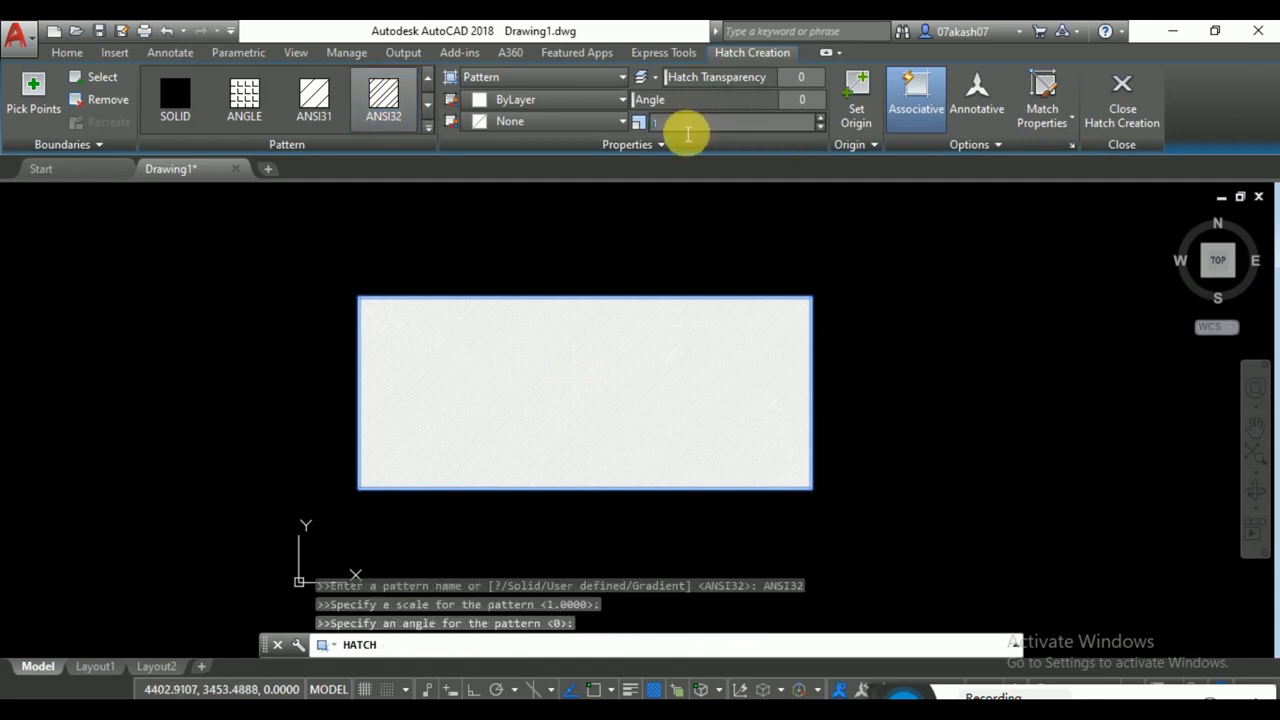
type("5")
key("Return")
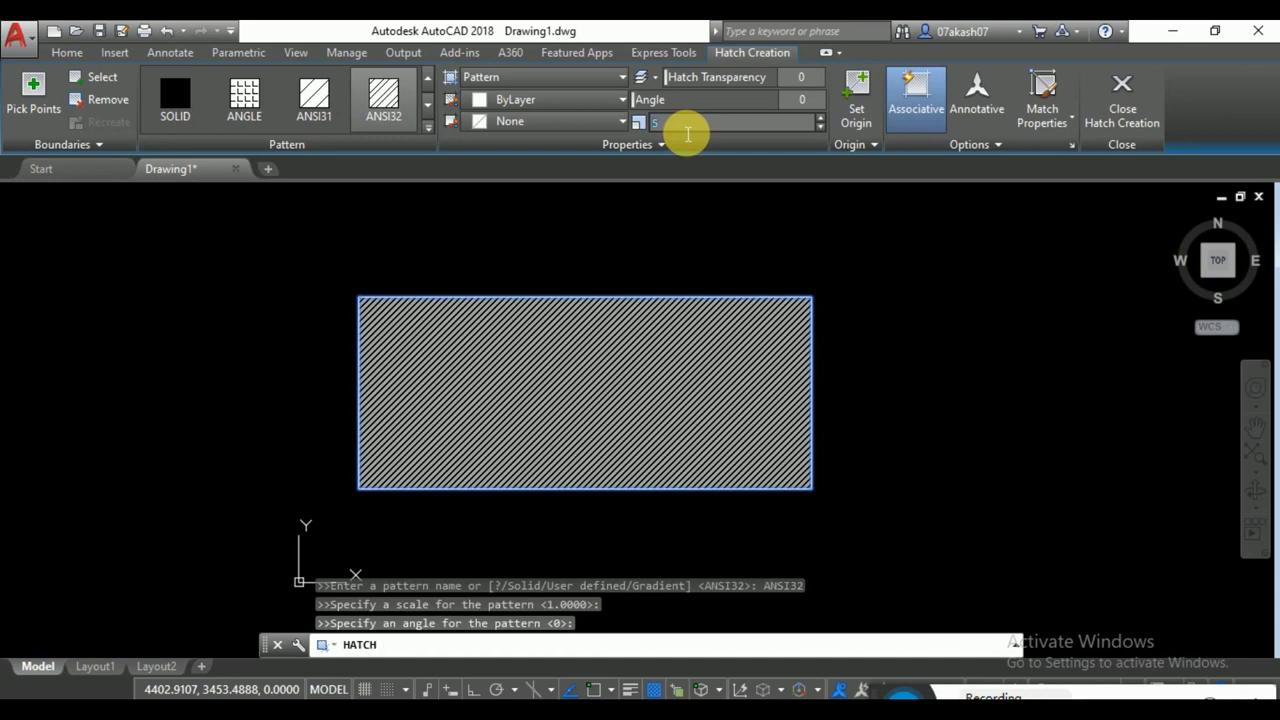
key("Return")
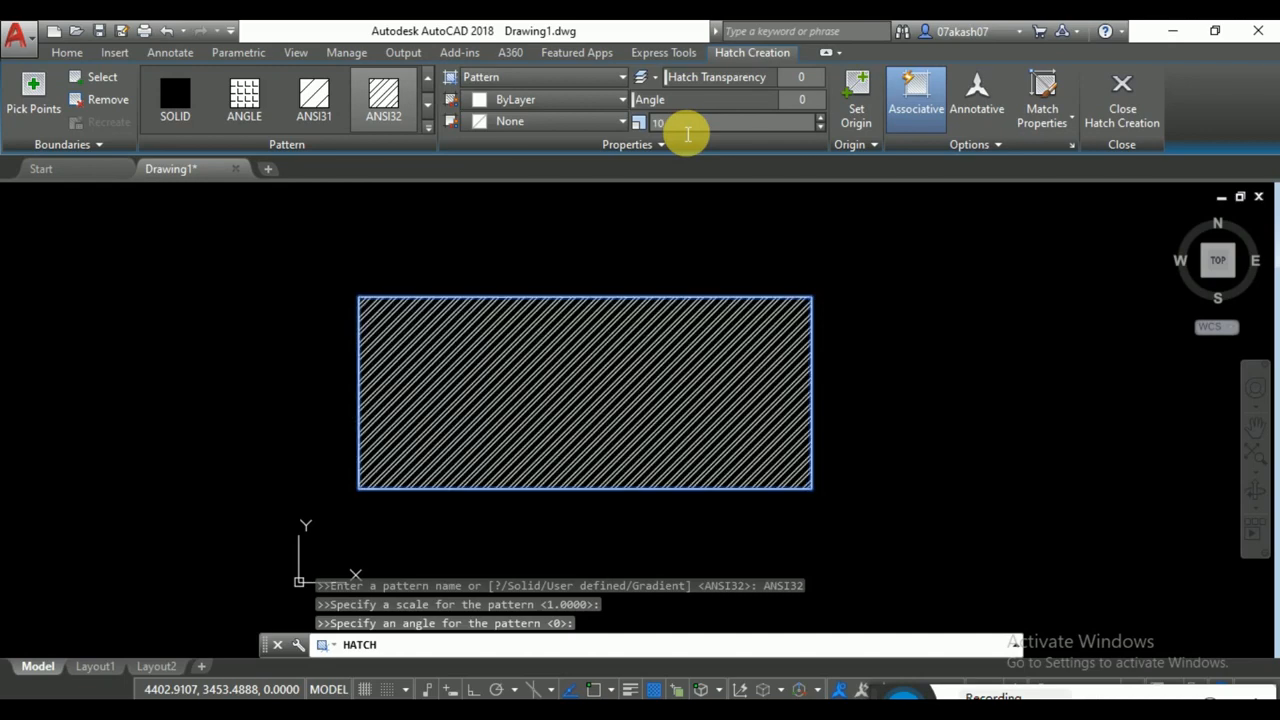
left_click(1080, 148)
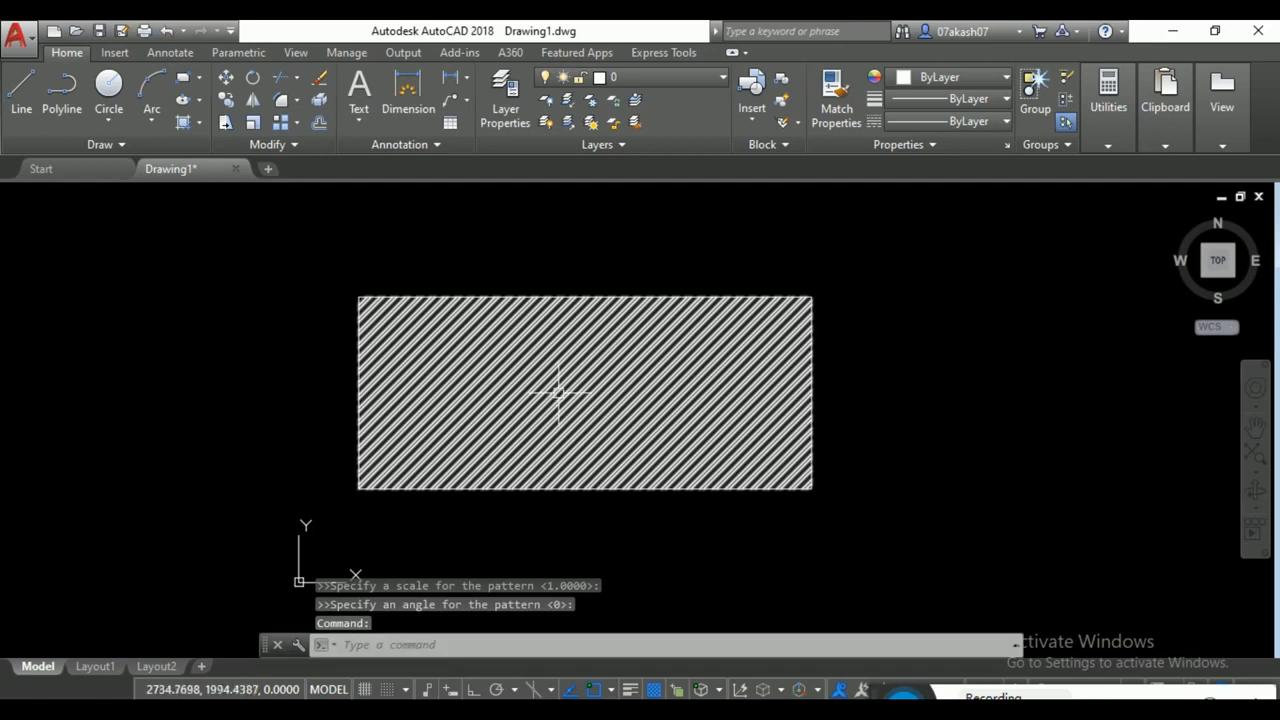
Create a multiline text box above the hatched rectangle and enter "Design to future"
type("t")
key("Return")
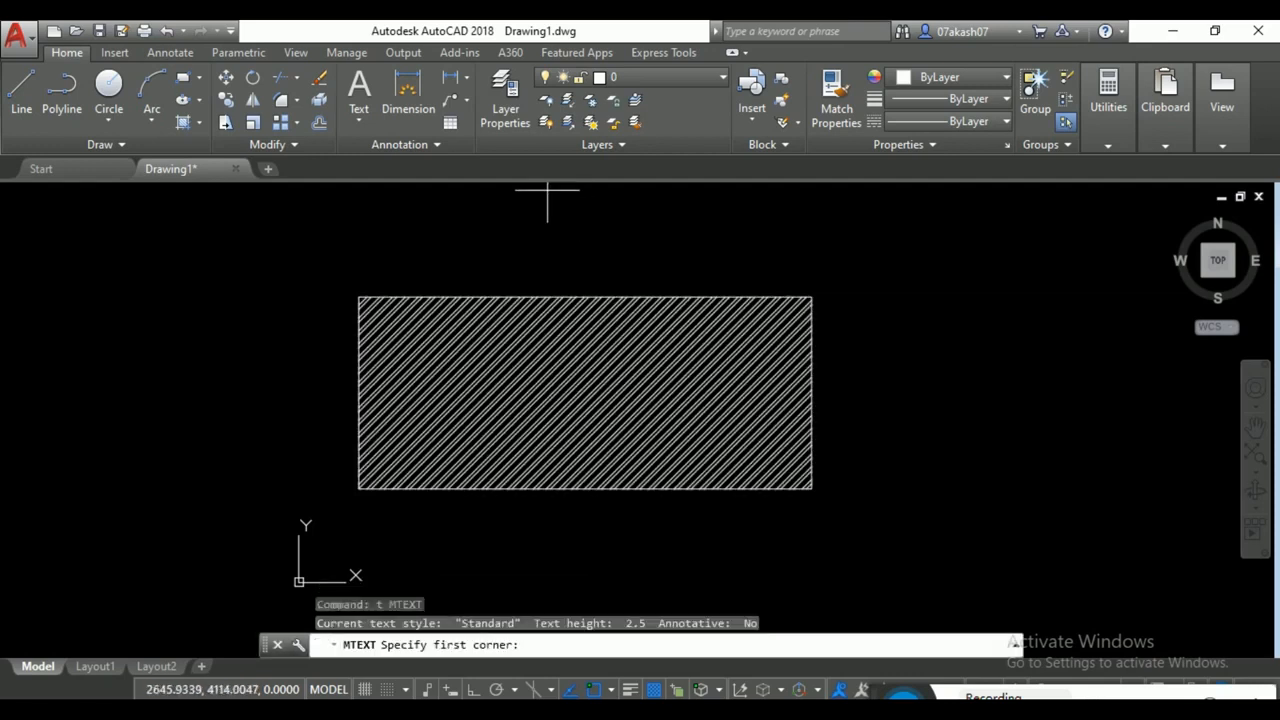
left_click(443, 231)
left_click(703, 278)
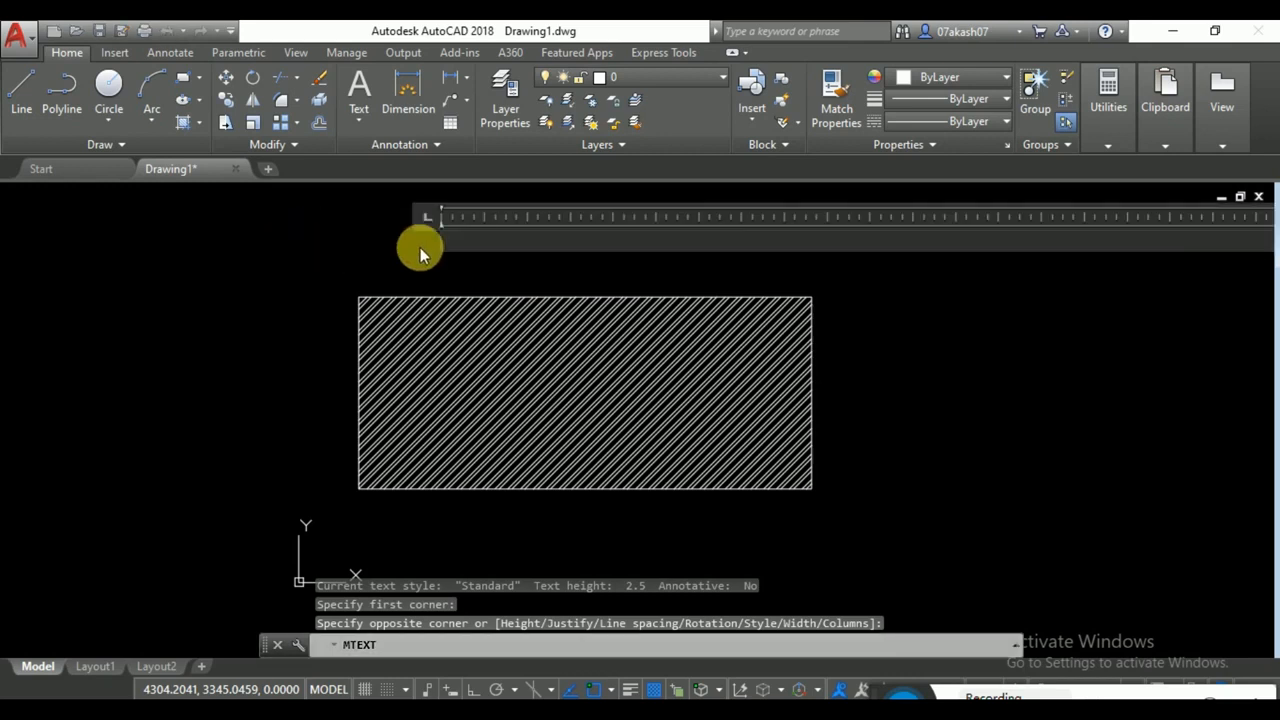
type("Desig")
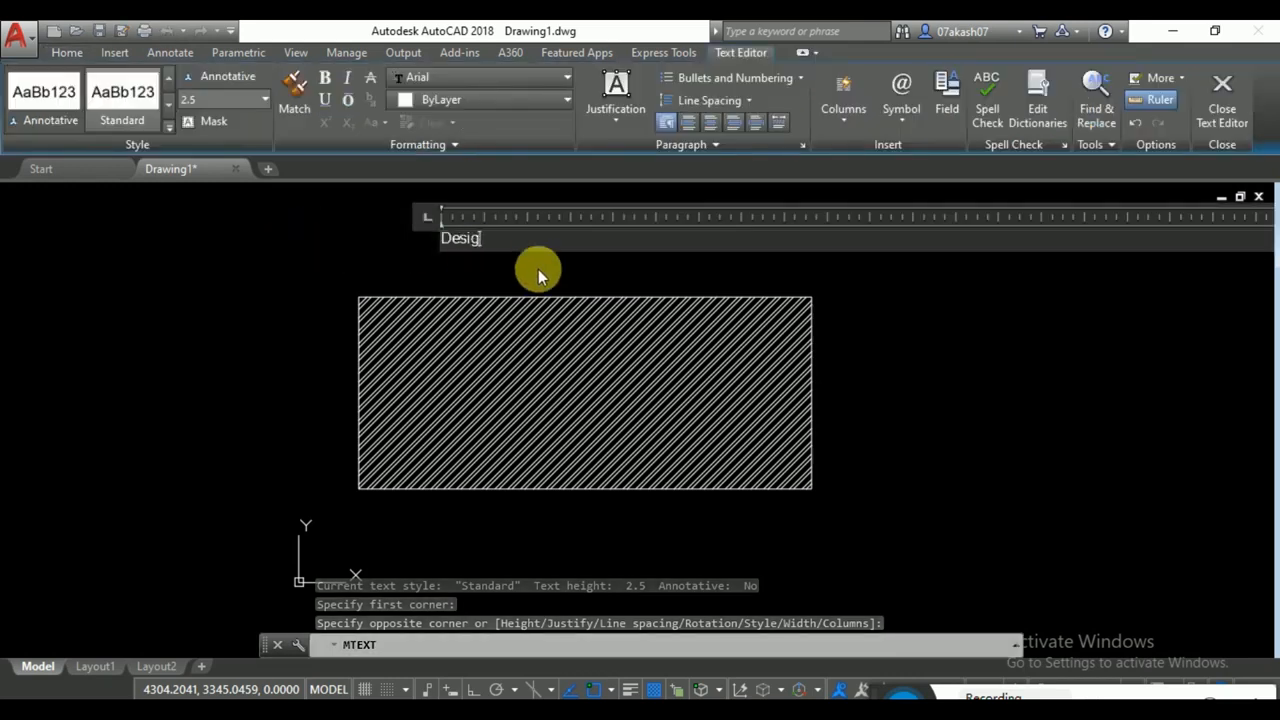
type("n to future")
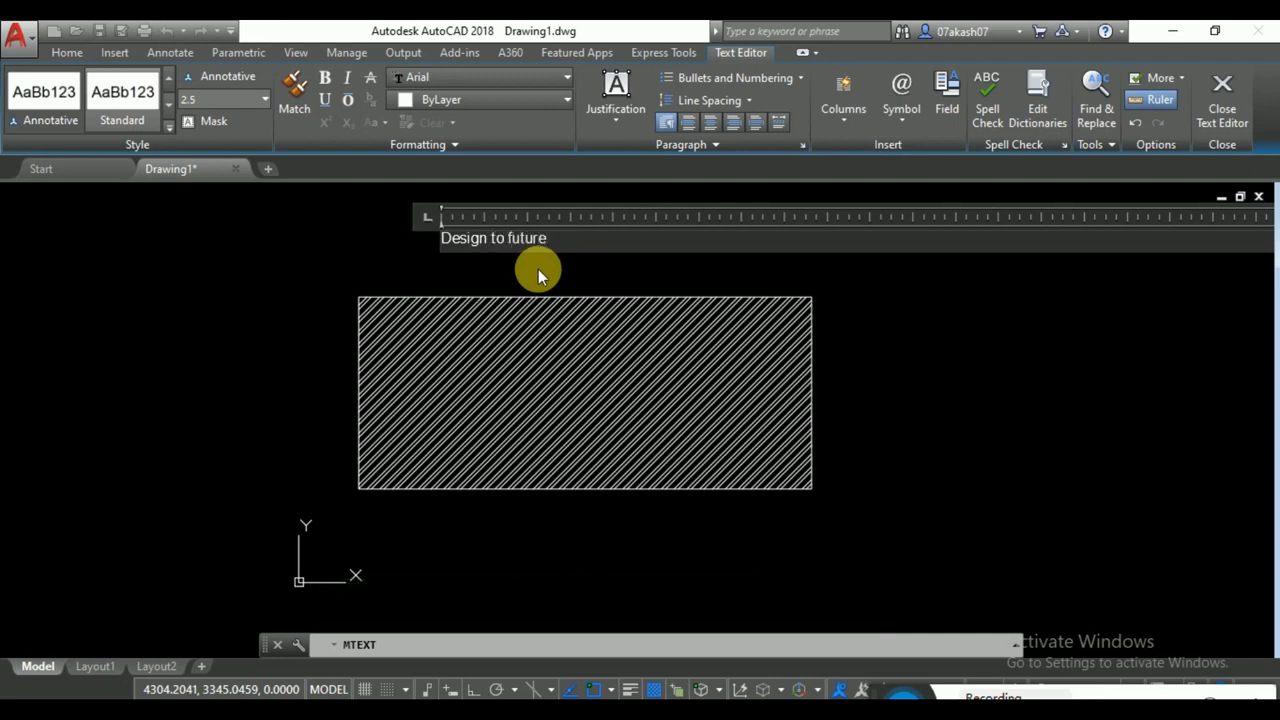
Set the height of the whole text to 20 and finish editing it
key("ctrl+a")
left_click(228, 100)
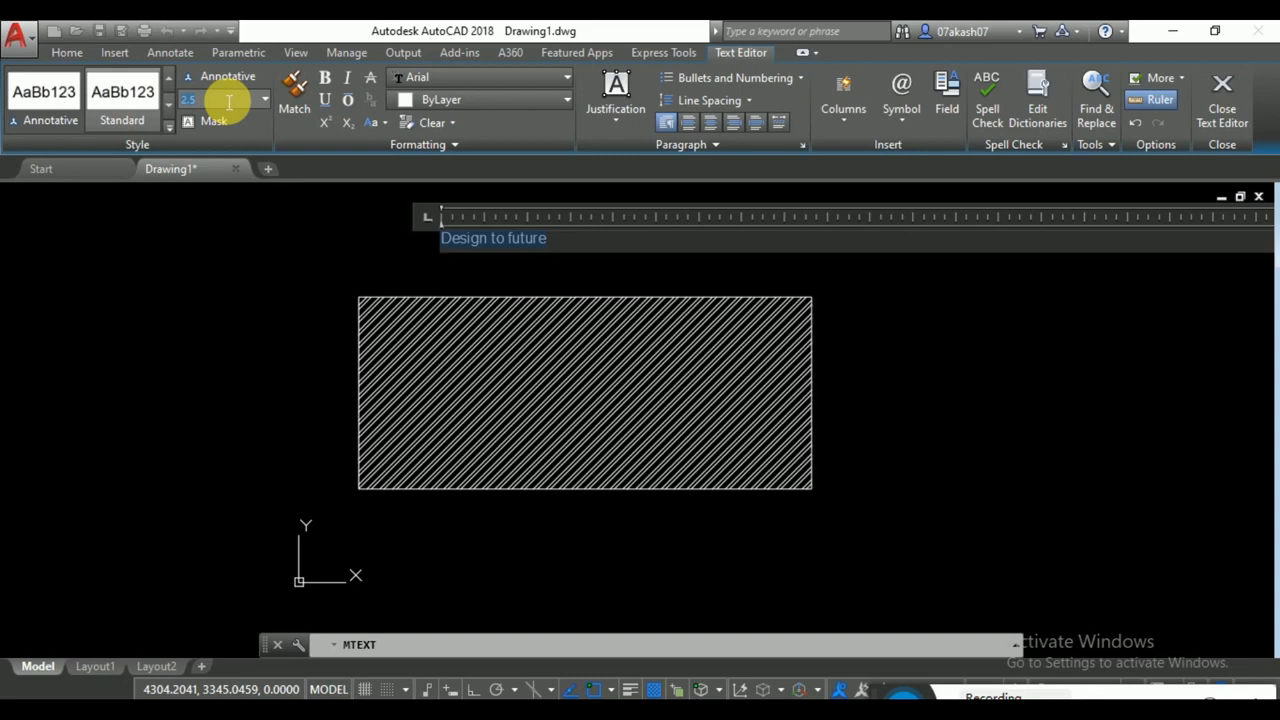
key("Return")
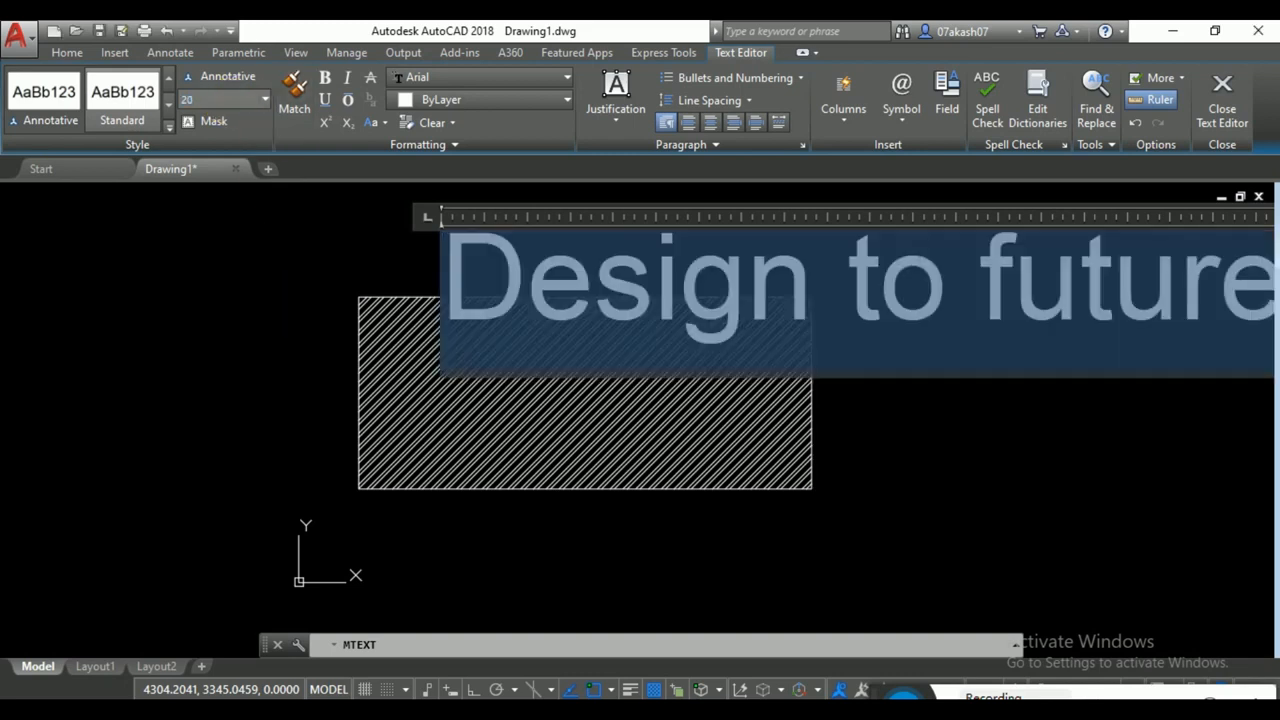
left_click(377, 286)
Scale the text by a factor of 5 from its upper-left corner
left_click(489, 226)
left_click(400, 246)
type("sc")
key("Return")
left_click(441, 229)
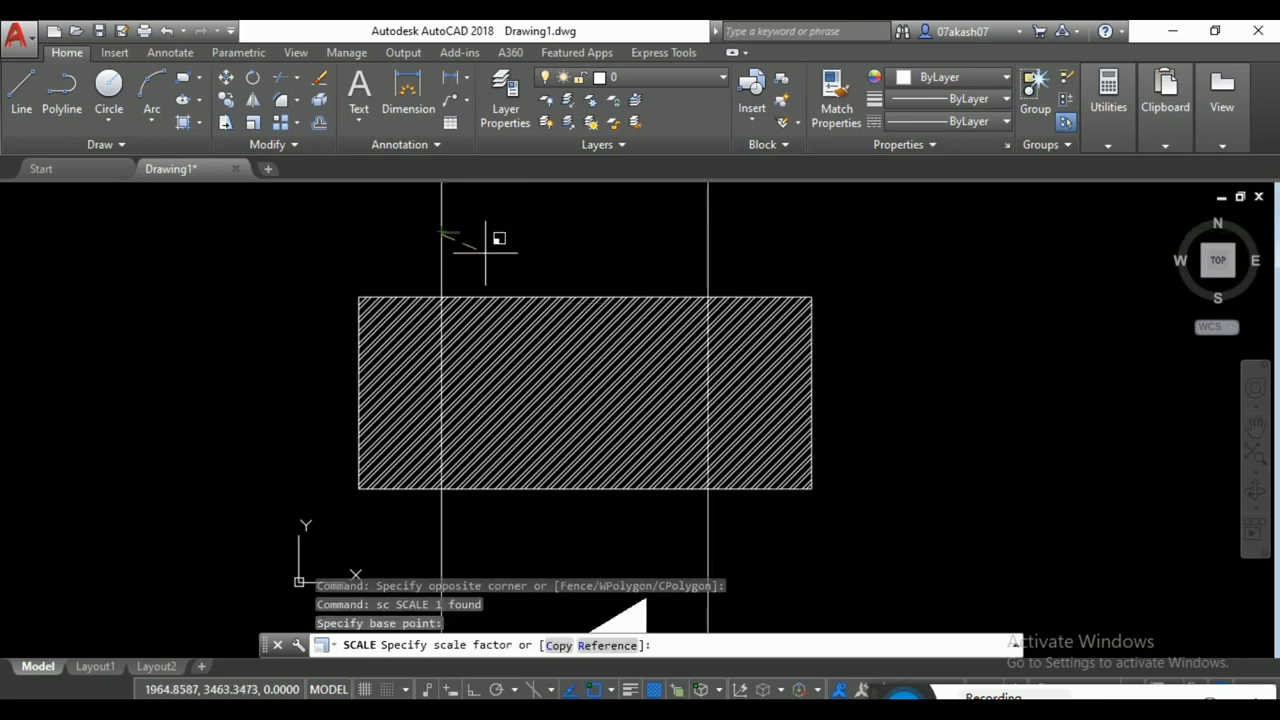
type("5")
key("Return")
Enlarge the text again from its upper-left corner with a scale factor of 3
type("sc")
key("Return")
left_click(488, 228)
key("Return")
left_click(443, 231)
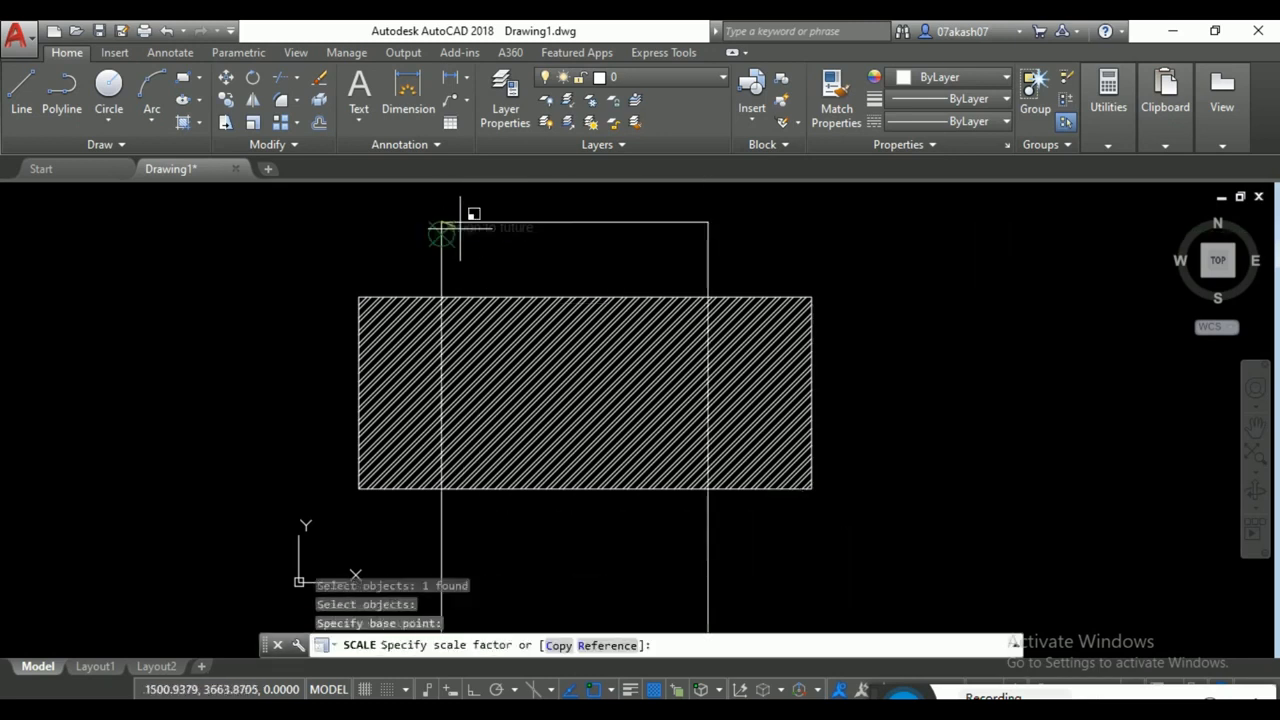
type("3")
key("Return")
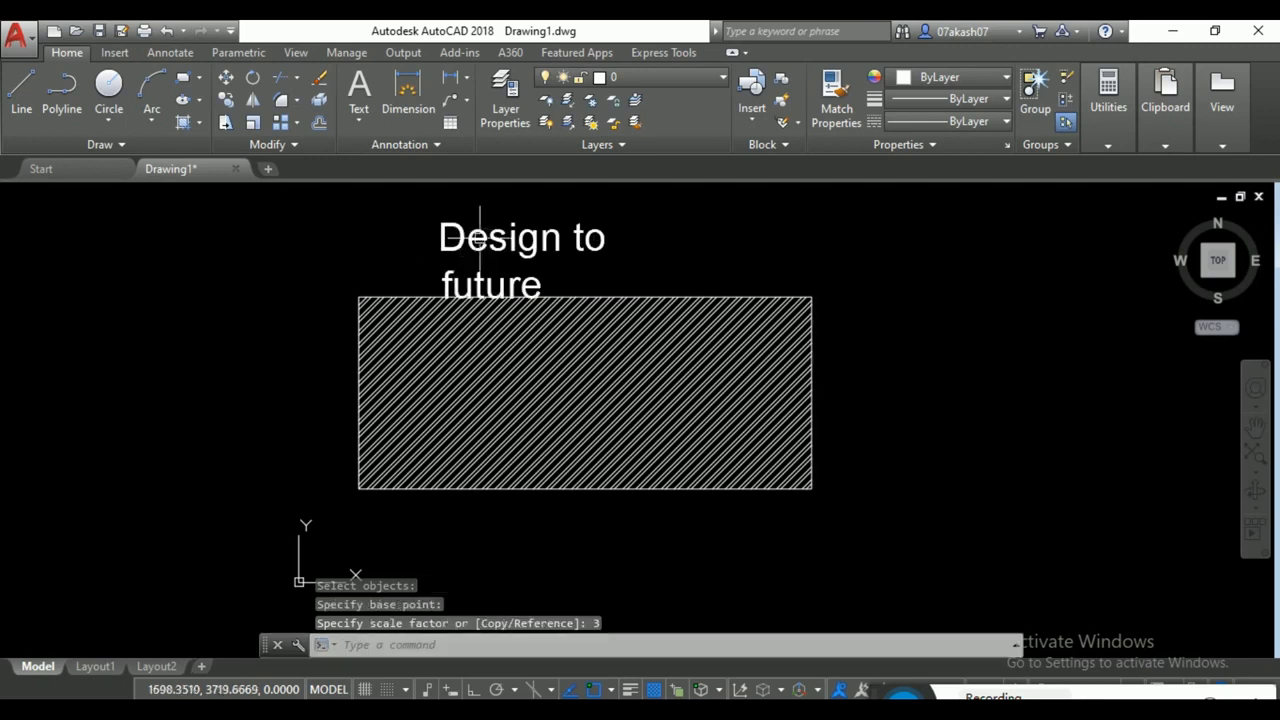
Widen the "Design to future" text box until the text fits on one line and move it to the middle of the hatched rectangle
left_click(491, 240)
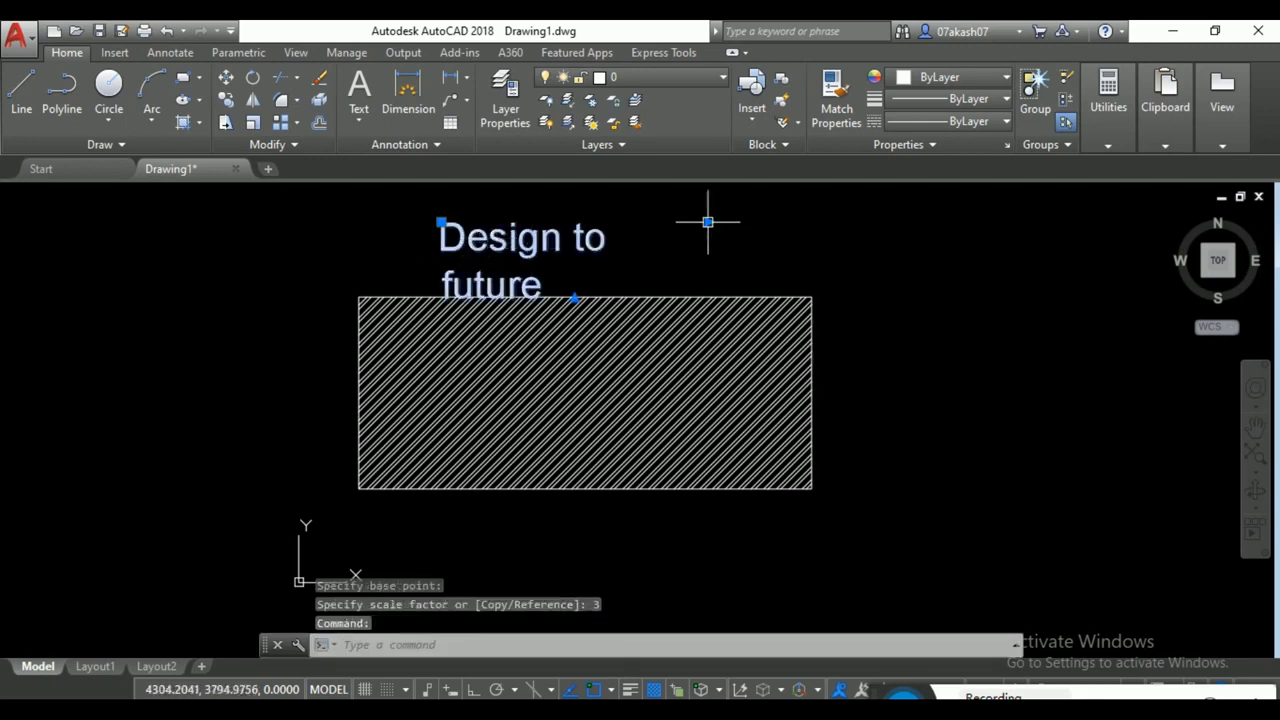
left_click(709, 221)
left_click(851, 222)
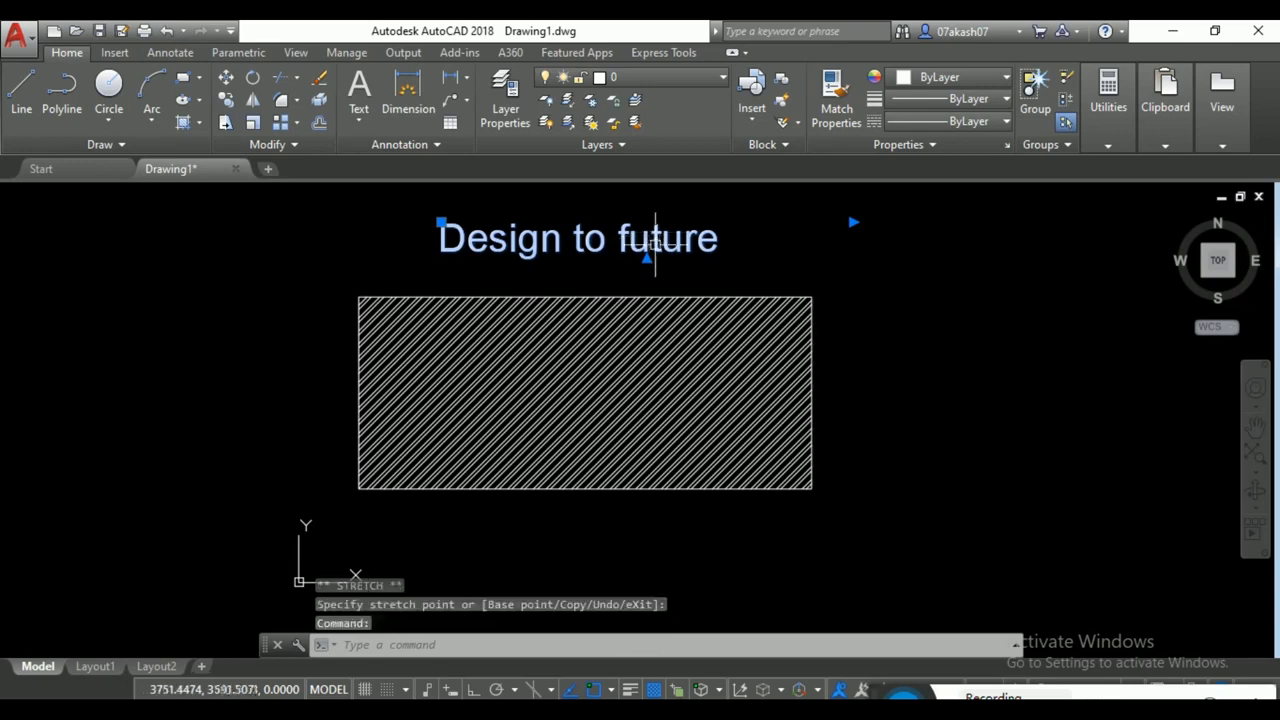
left_click(660, 387)
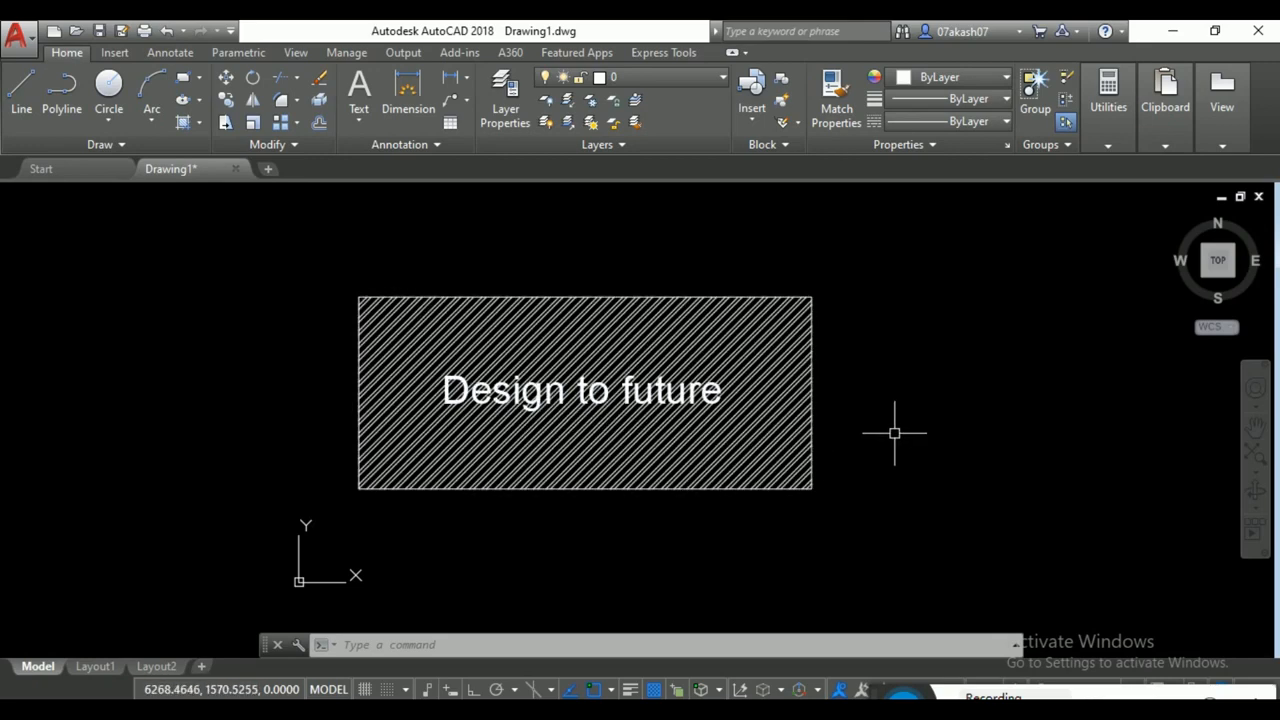
Try TEXTMASK on the "Design to future" text with the Solid mask type in color 70, and undo the mask
type("textmask")
key("Return")
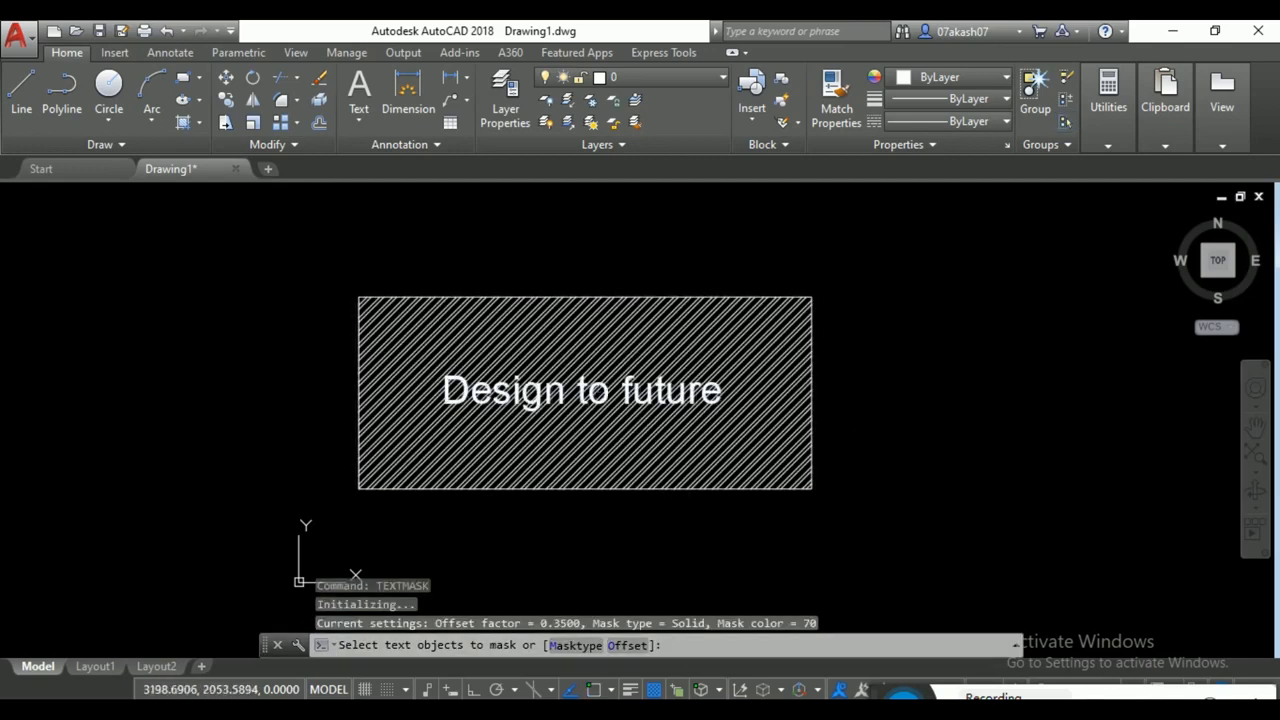
left_click(612, 393)
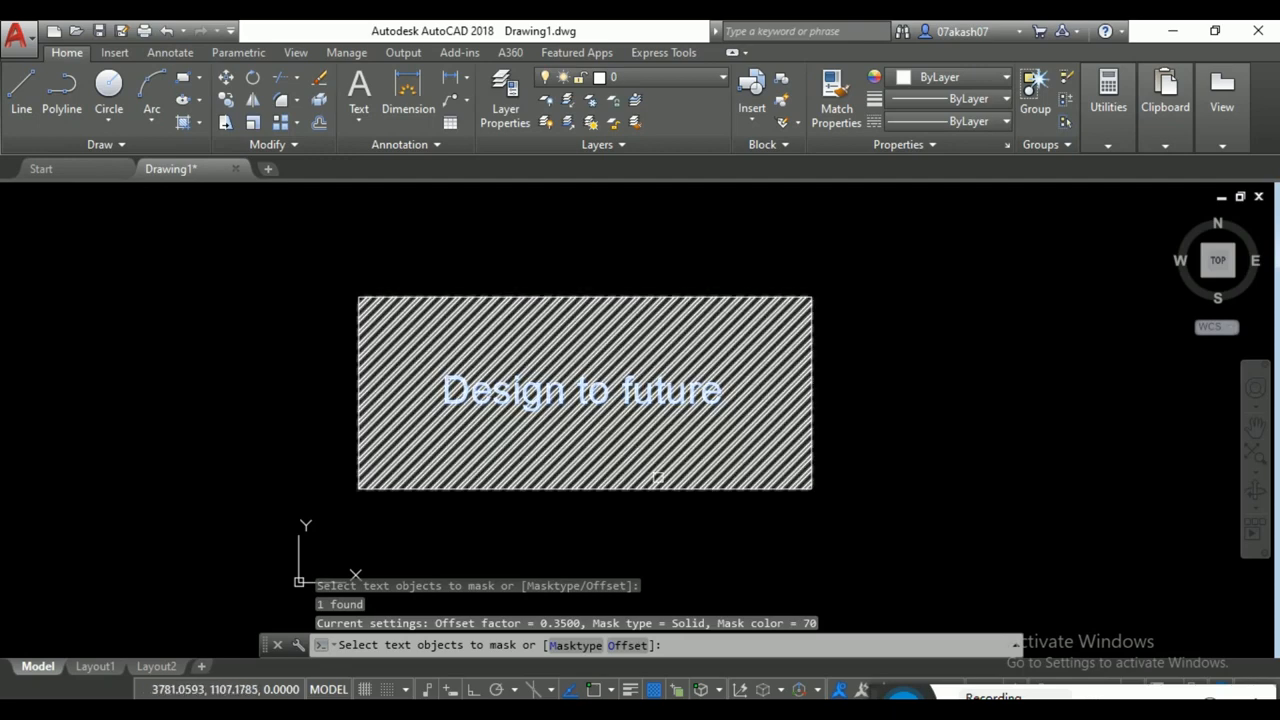
key("Return")
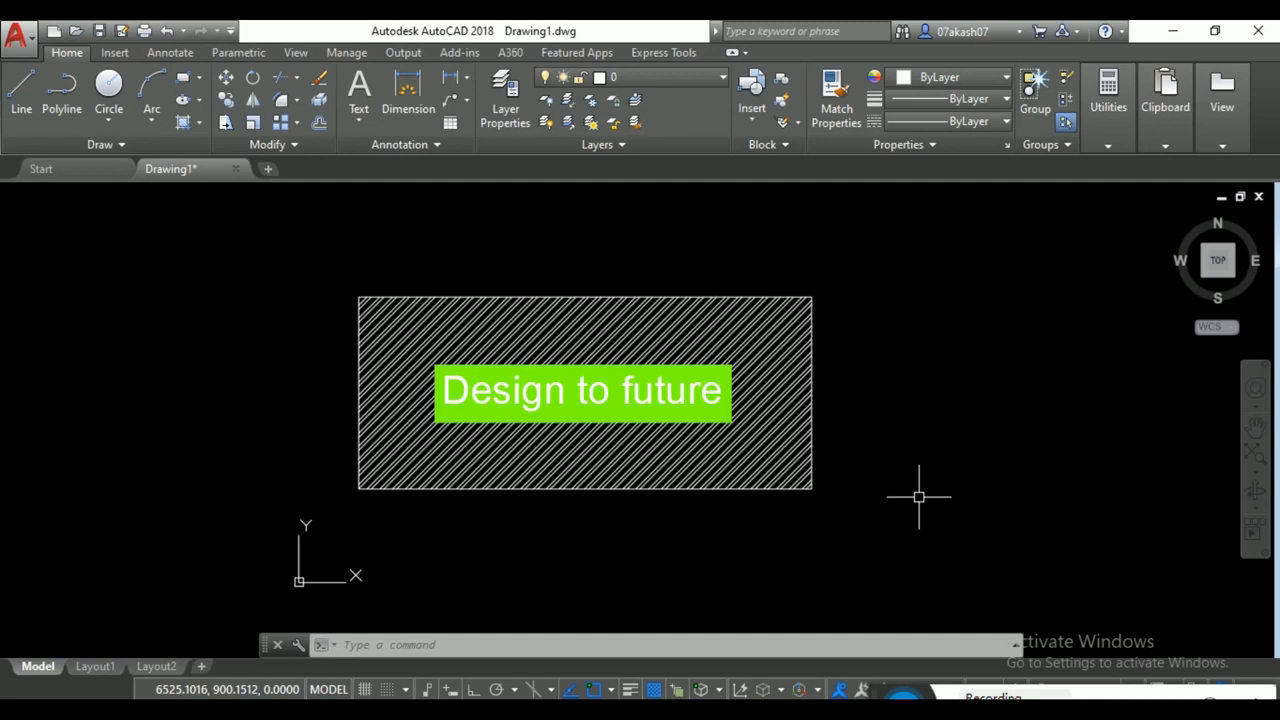
key("ctrl+z")
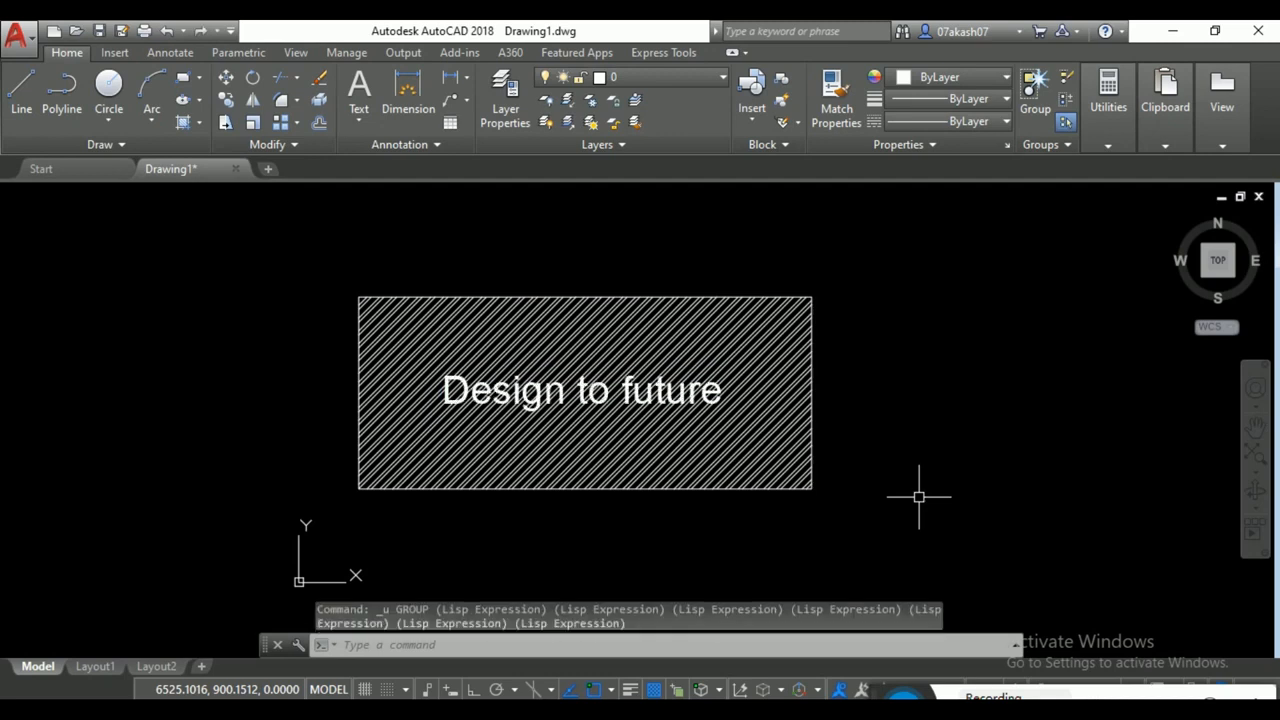
Mask the "Design to future" text using TEXTMASK with the mask type set to Wipeout
type("texm")
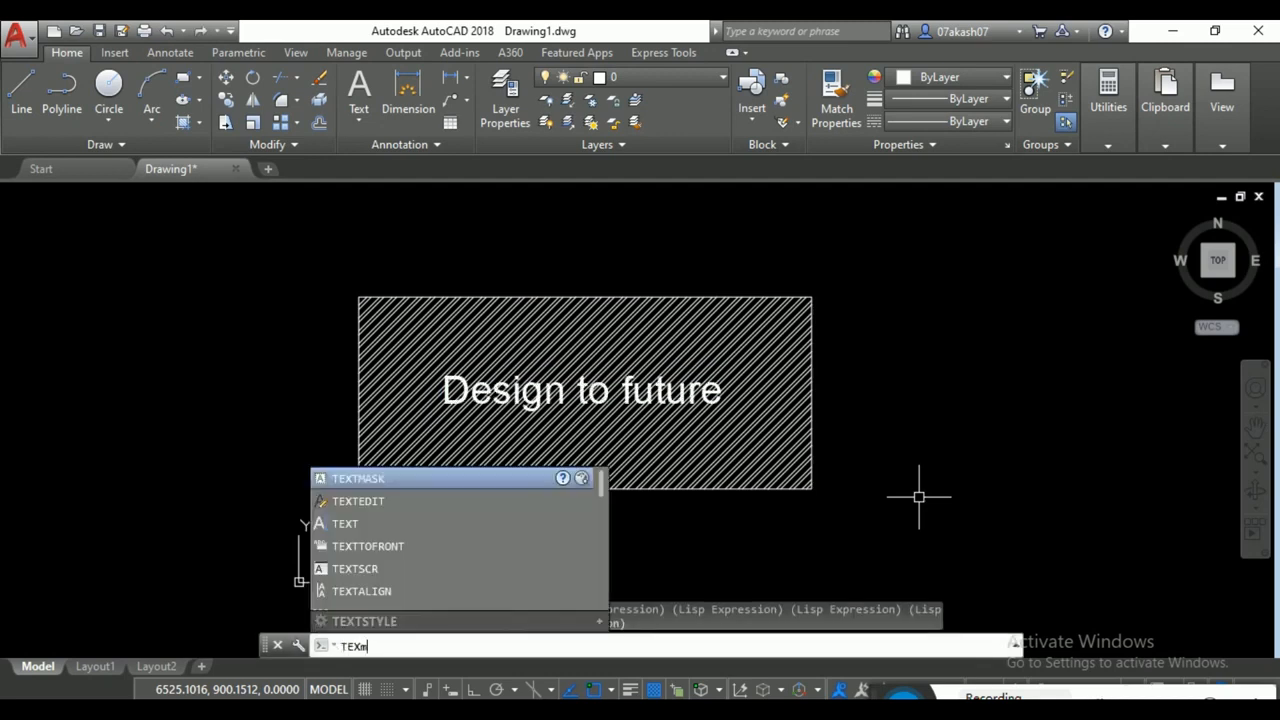
type("as")
key("Return")
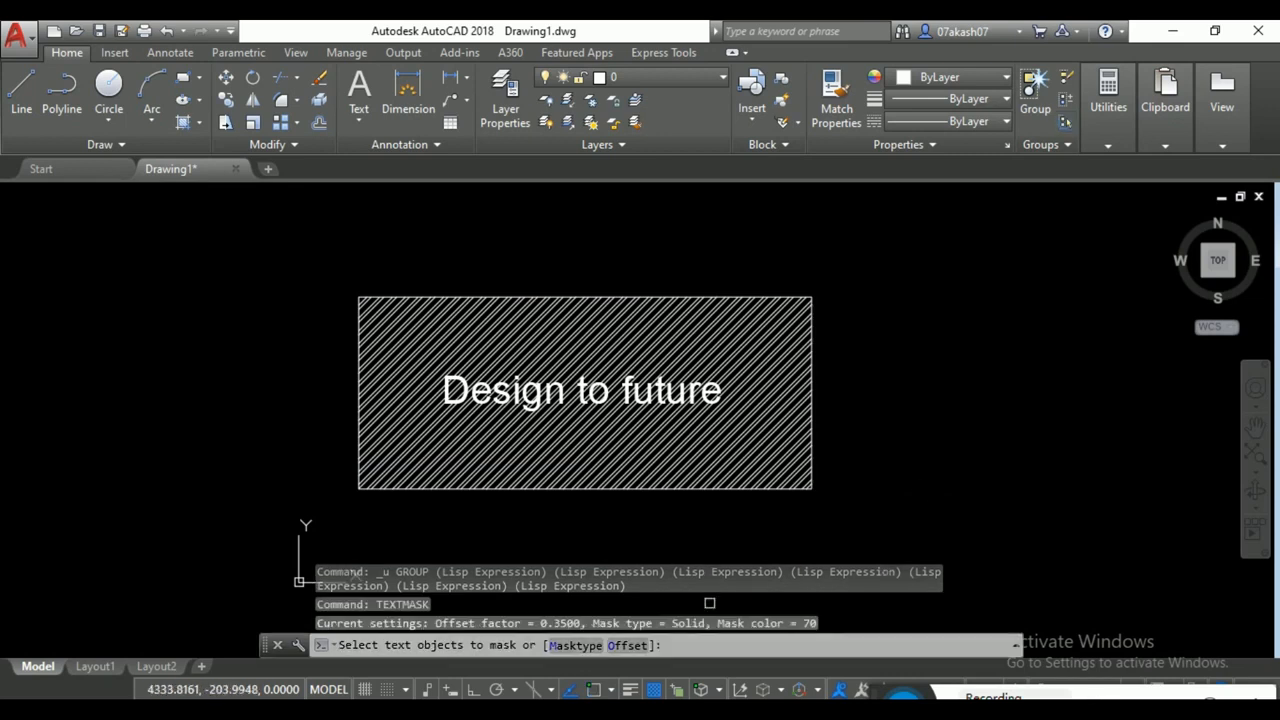
left_click(565, 645)
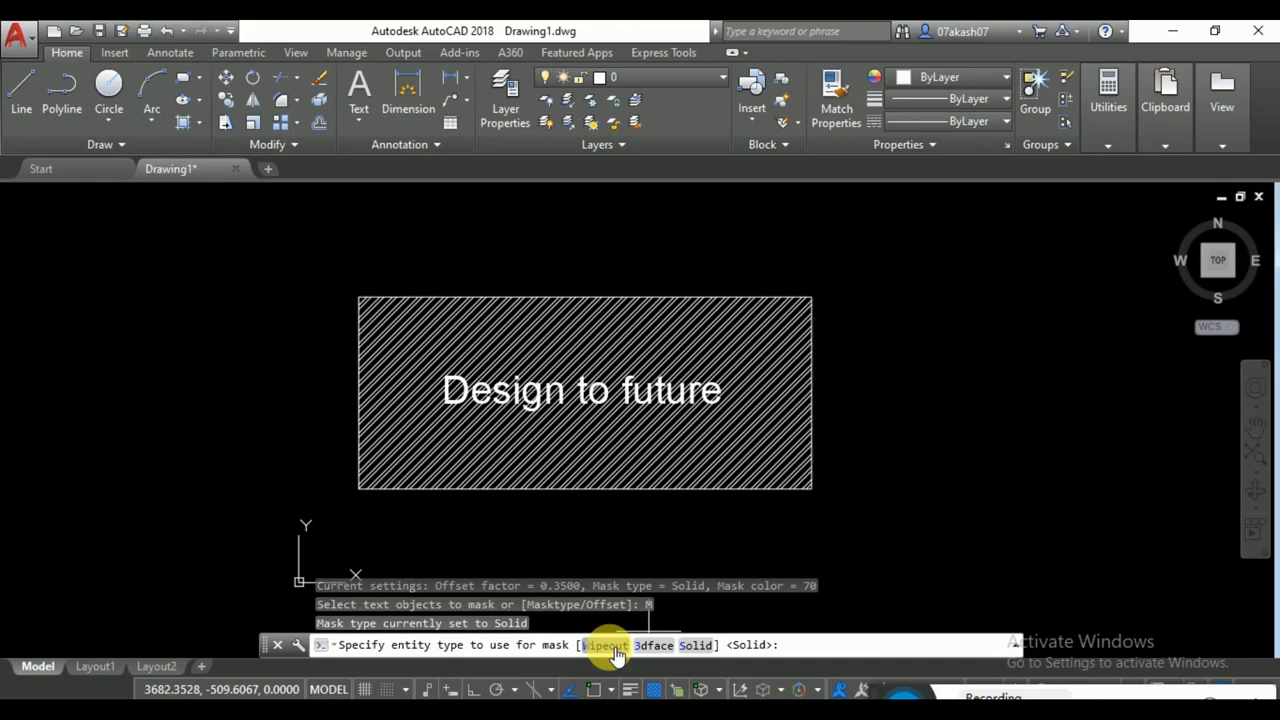
left_click(605, 645)
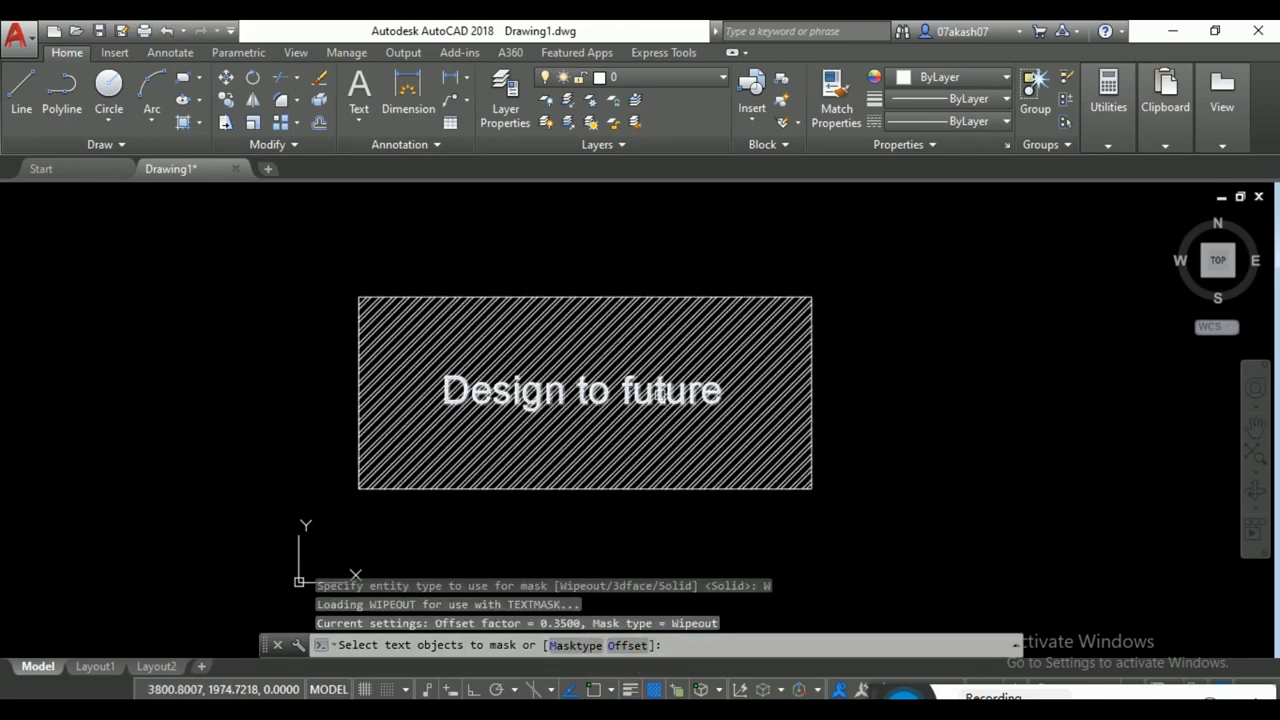
left_click(661, 394)
key("Return")
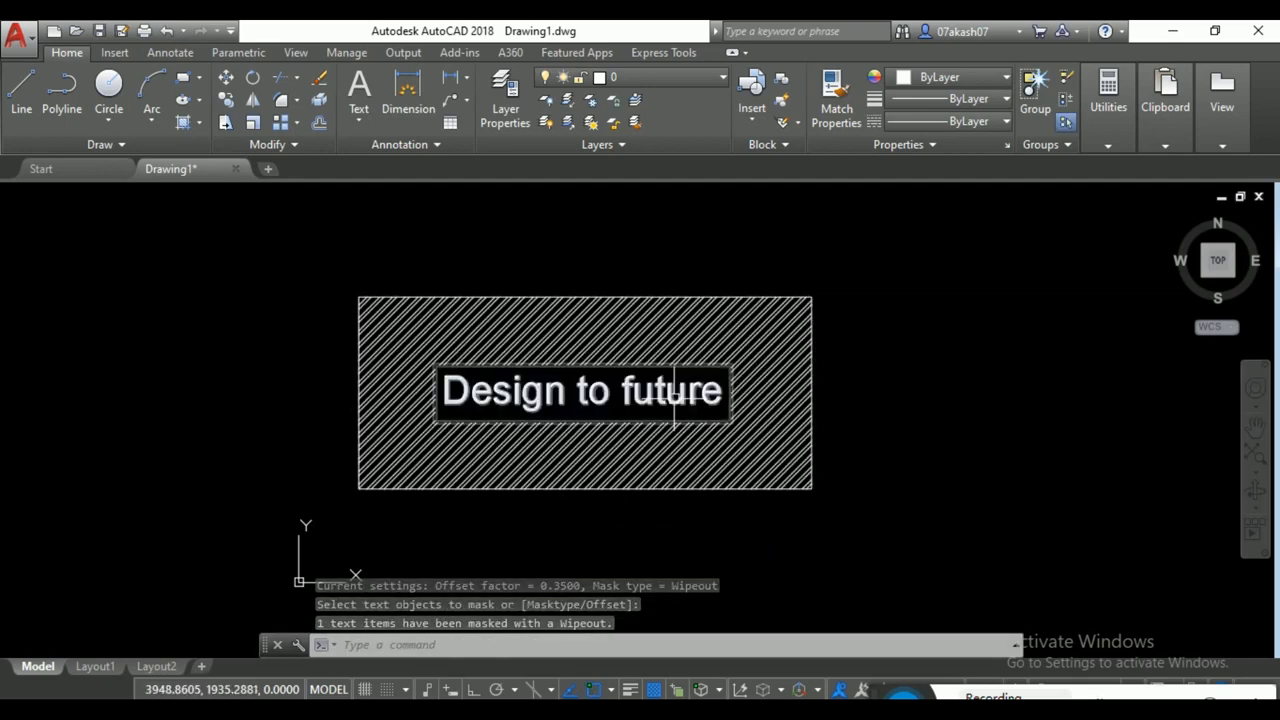
scroll(678, 401, "up", 2)
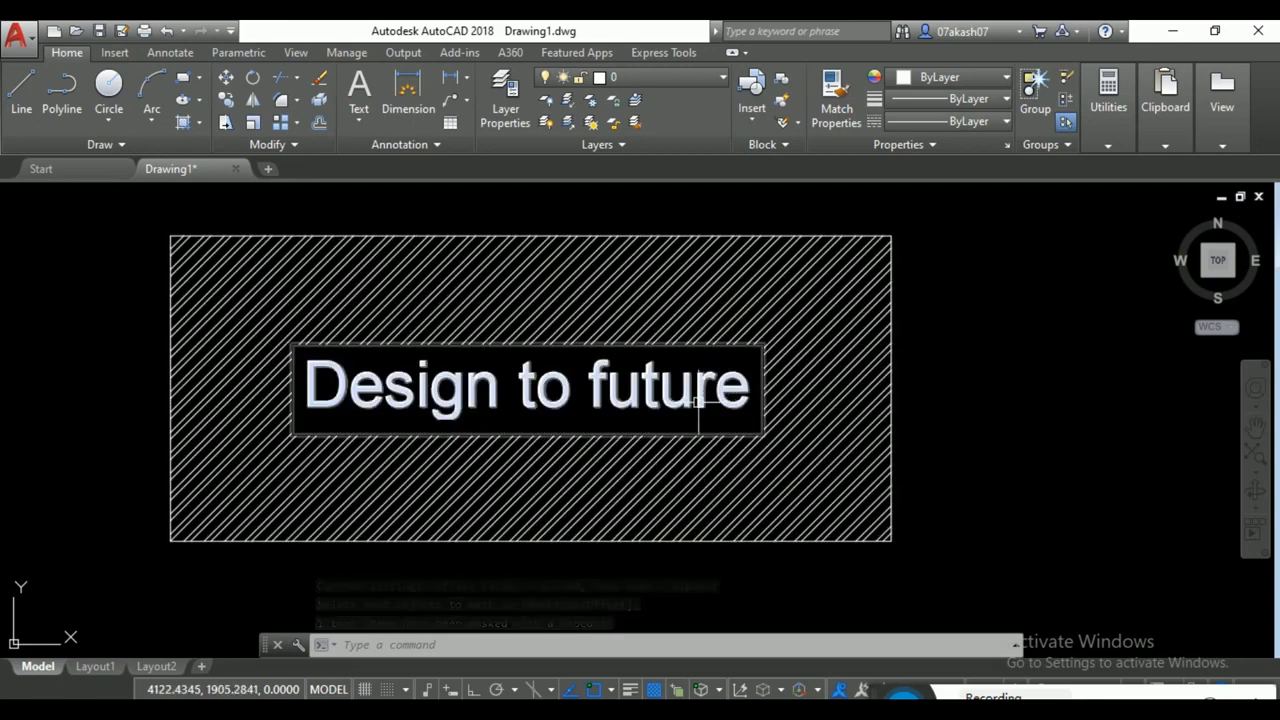
key("Escape")
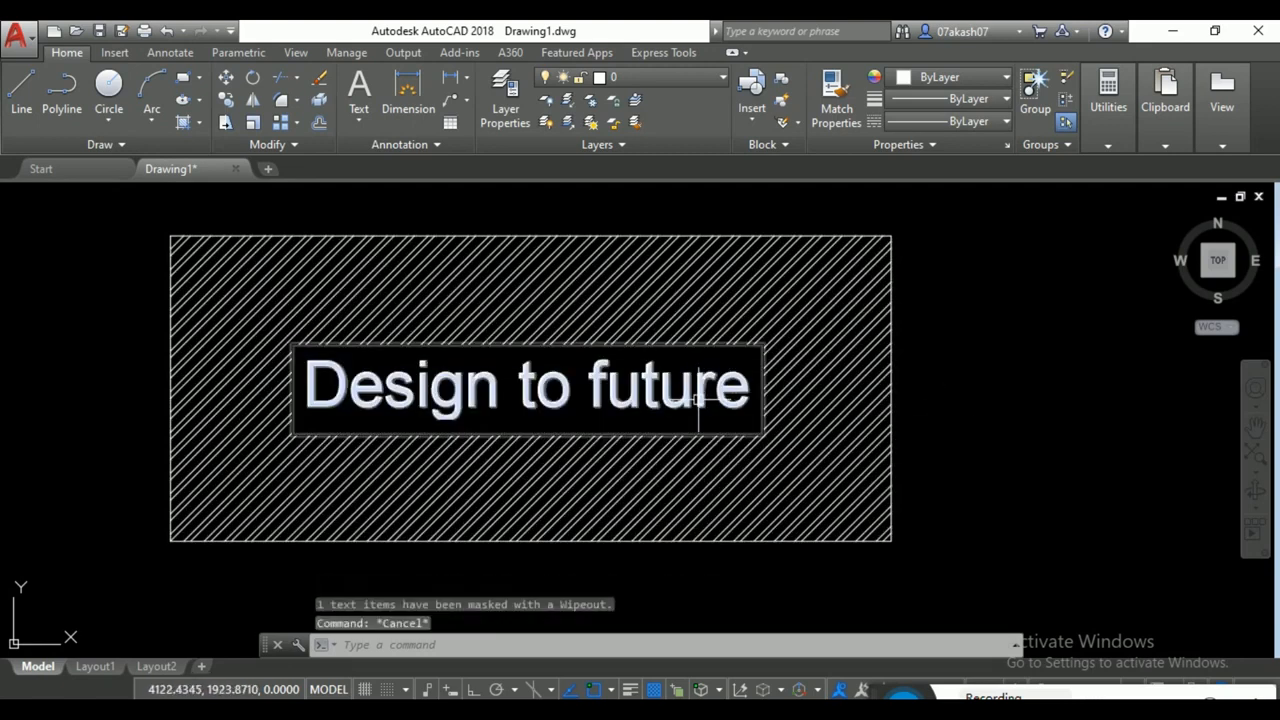
Undo the wipeout mask behind the text
type("textmas")
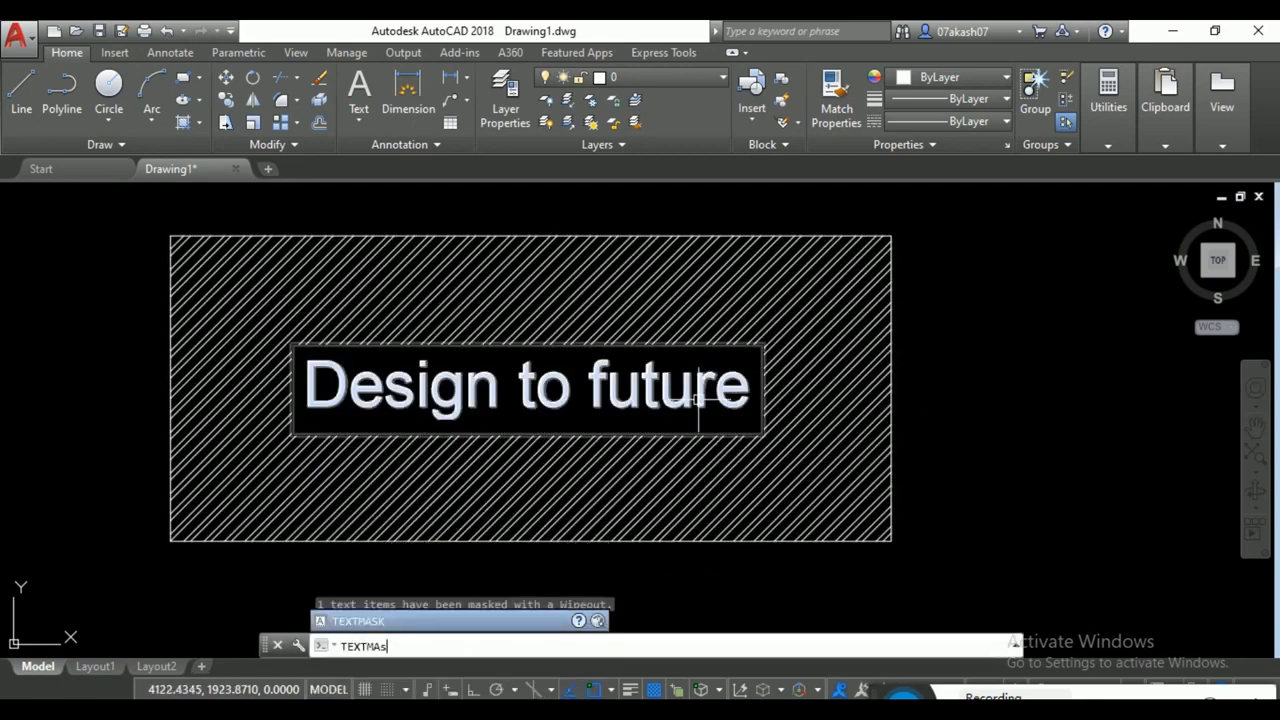
key("Return")
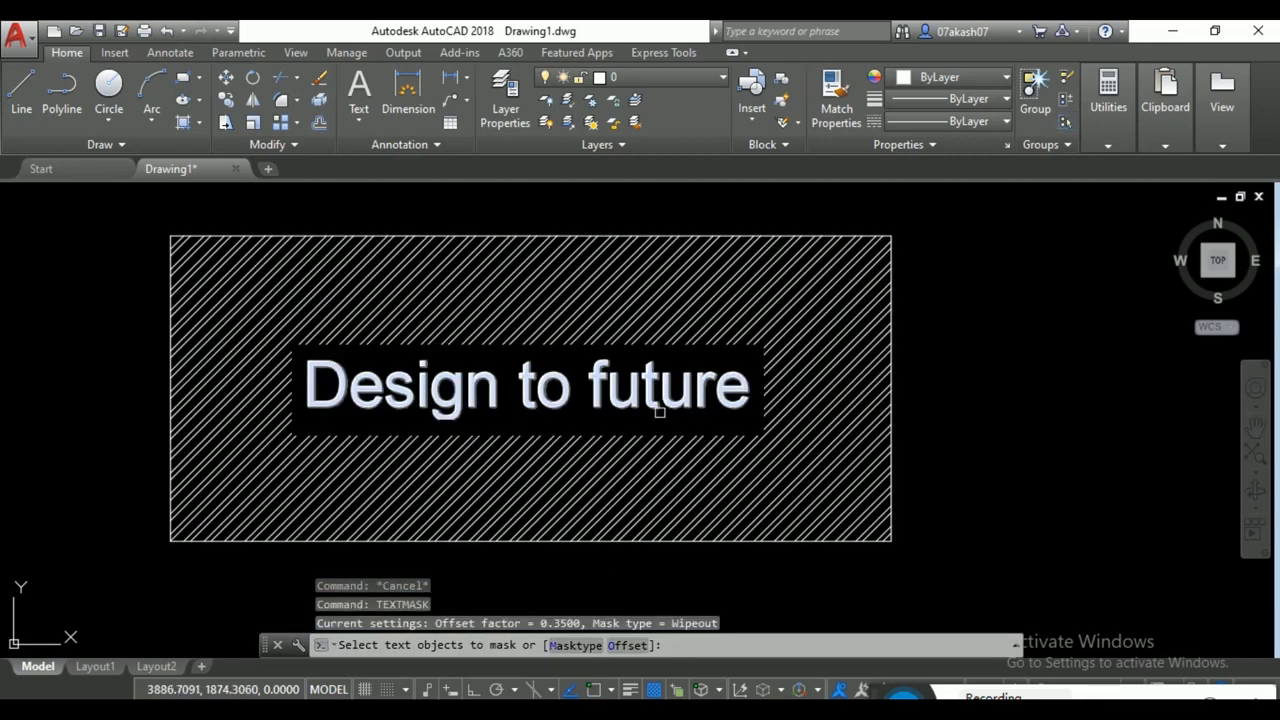
key("Escape")
key("ctrl+z")
key("ctrl+z")
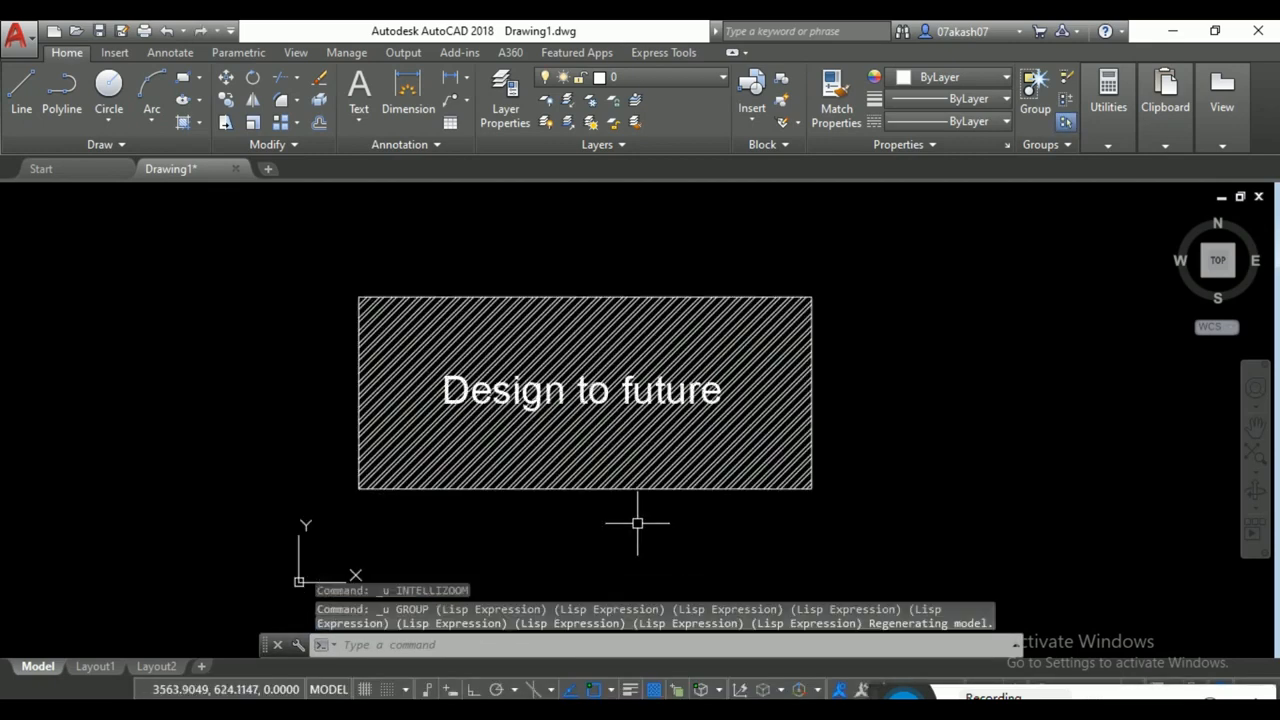
Mask the "Design to future" text using TEXTMASK with the Solid mask type in color 20
type("text")
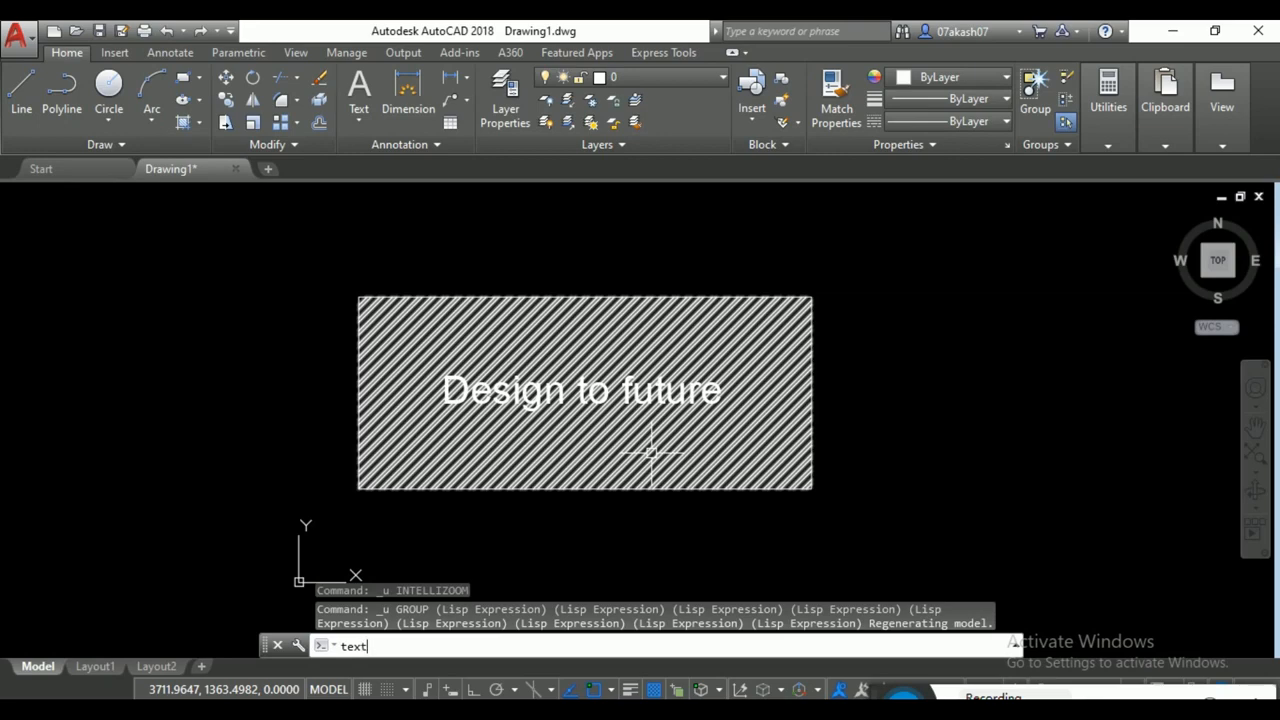
type("ma")
key("Return")
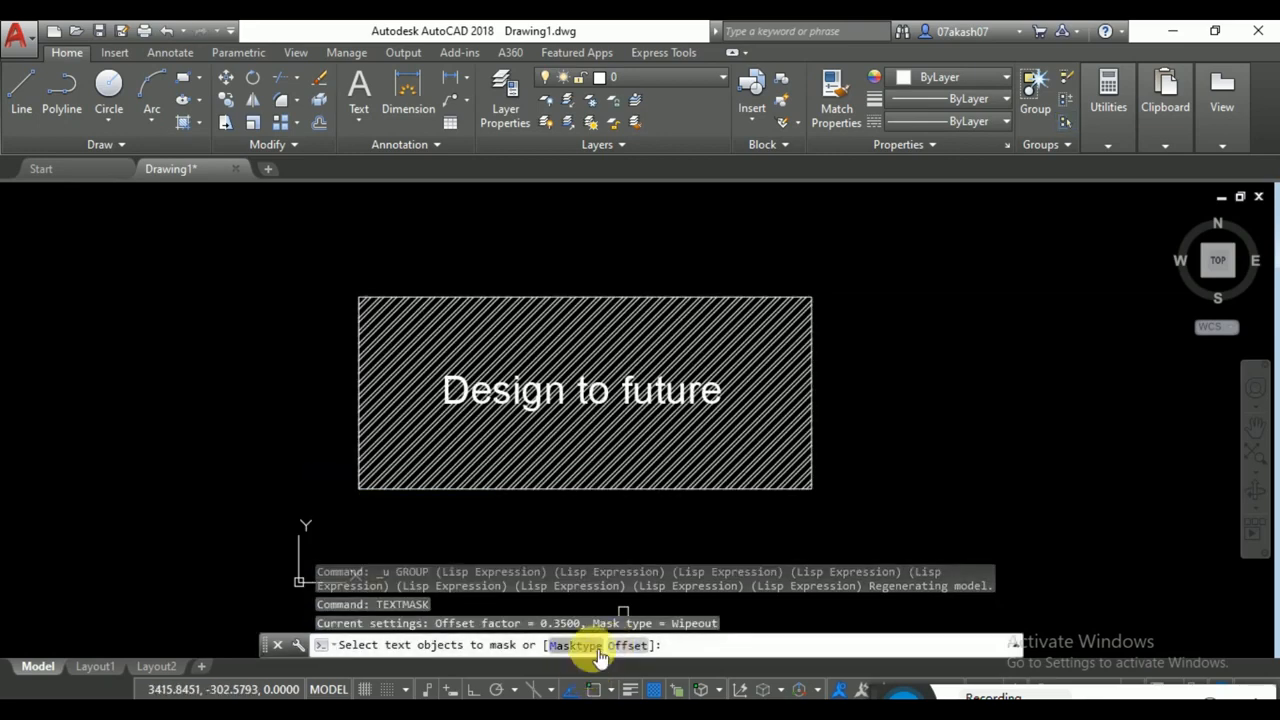
left_click(580, 645)
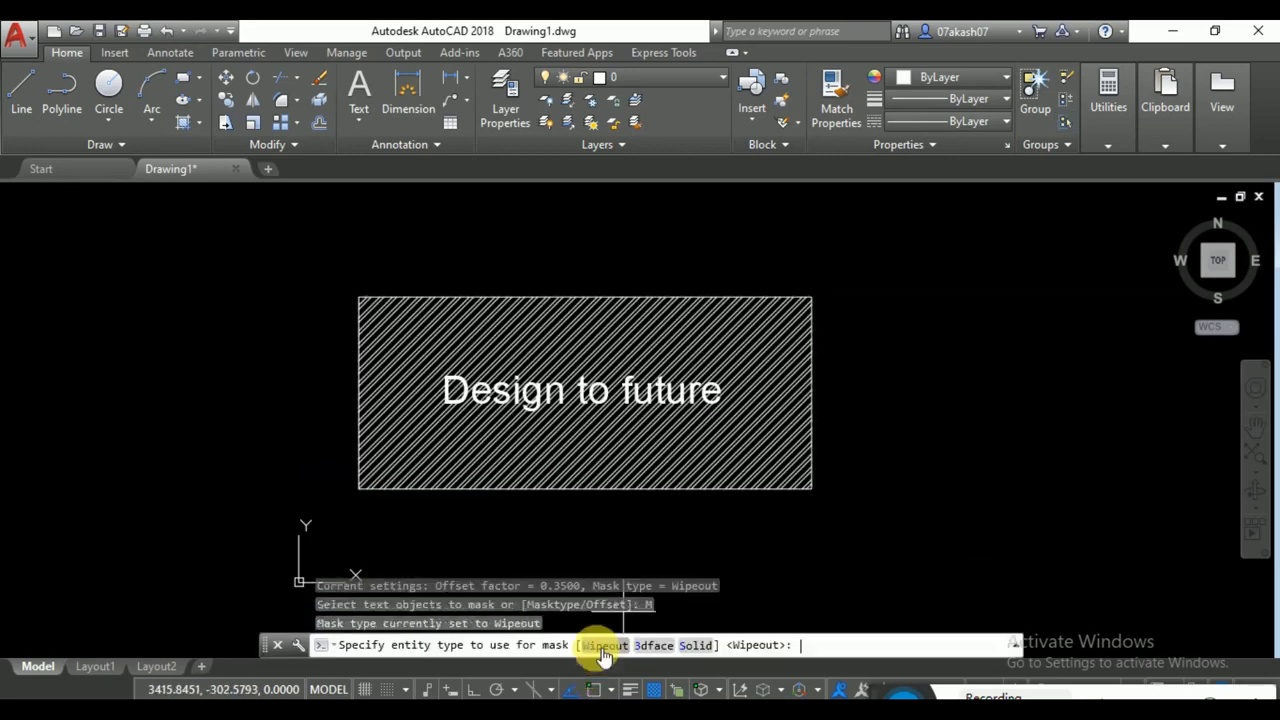
left_click(692, 649)
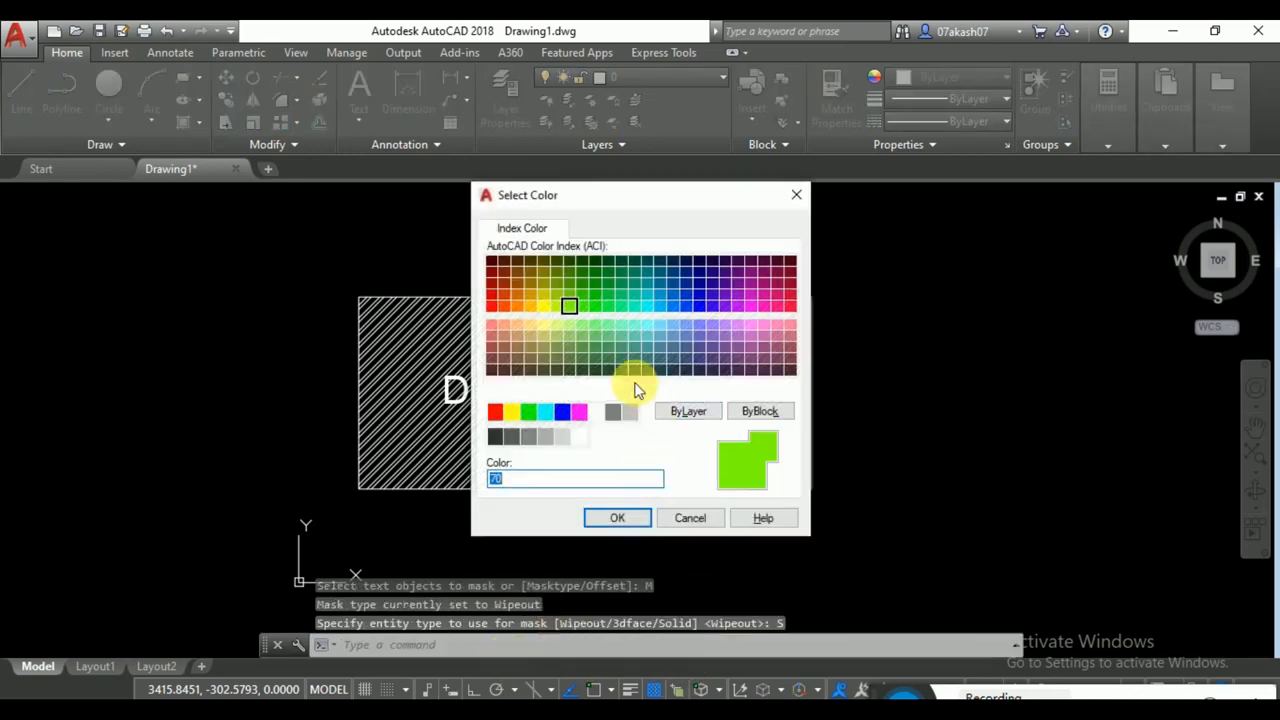
left_click(504, 305)
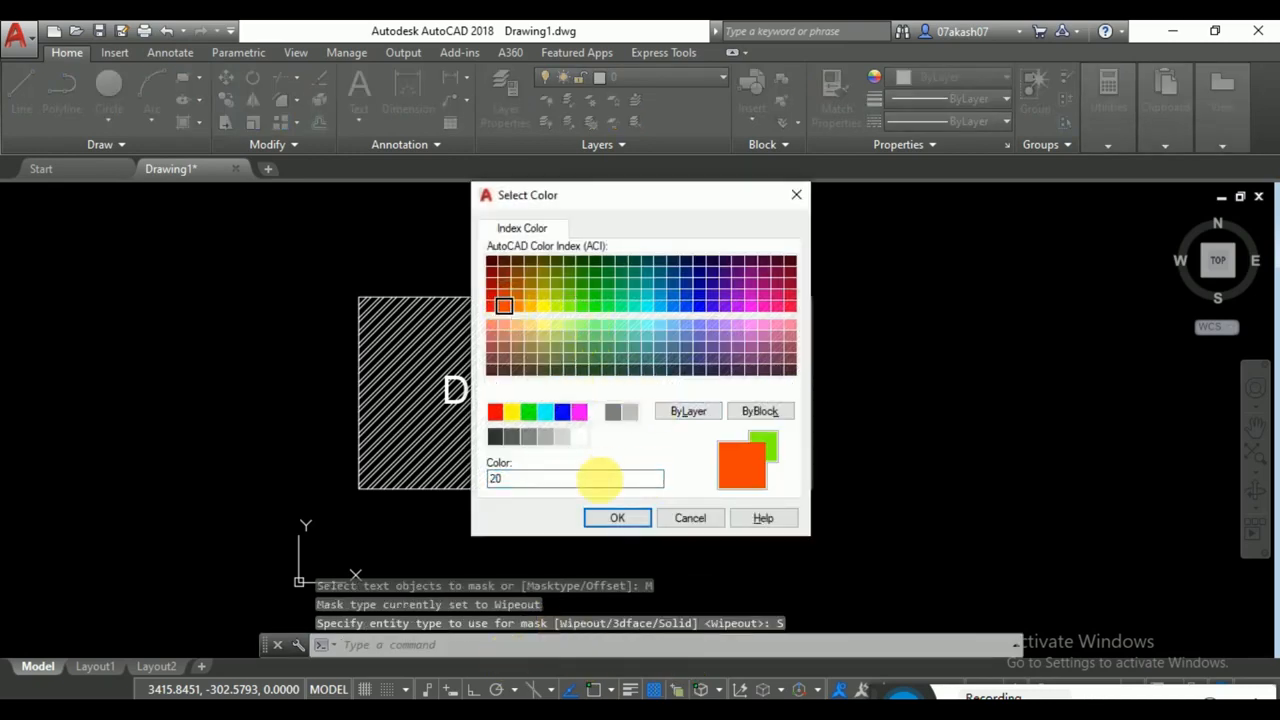
left_click(593, 517)
left_click(540, 396)
key("Return")
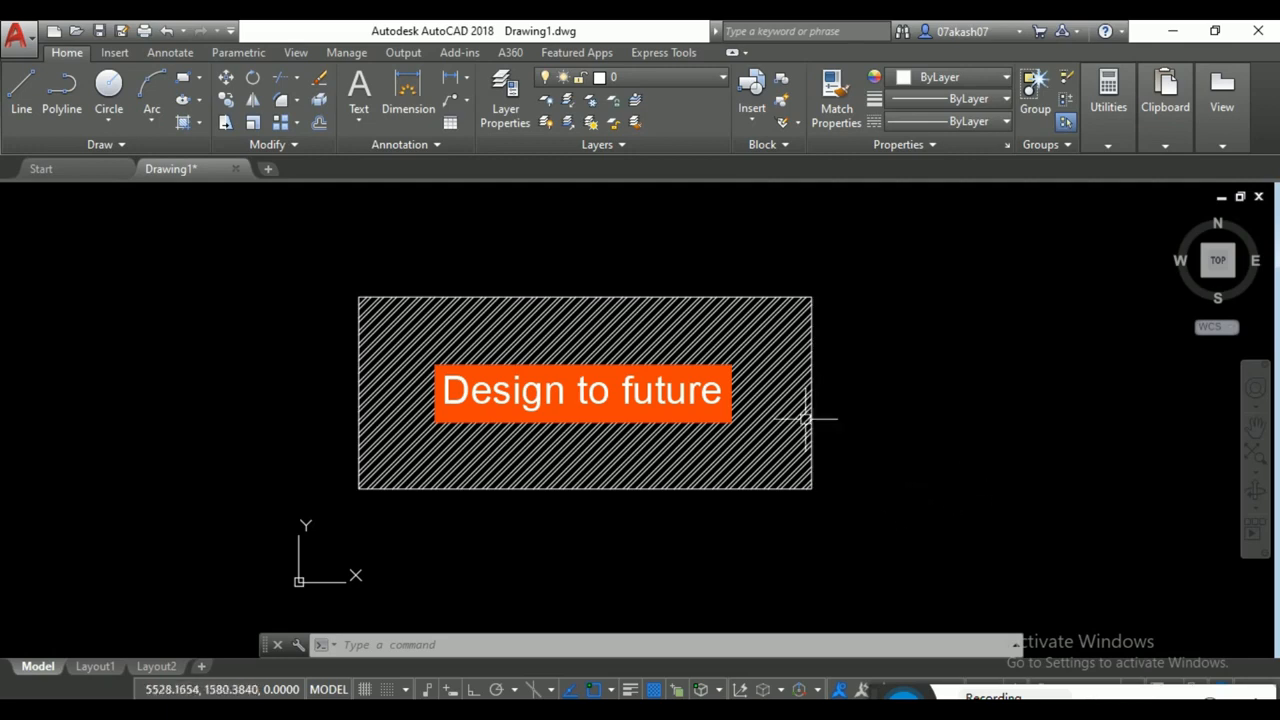
Delete the hatch and the masked text, keeping only the rectangle's outline
left_click(695, 408)
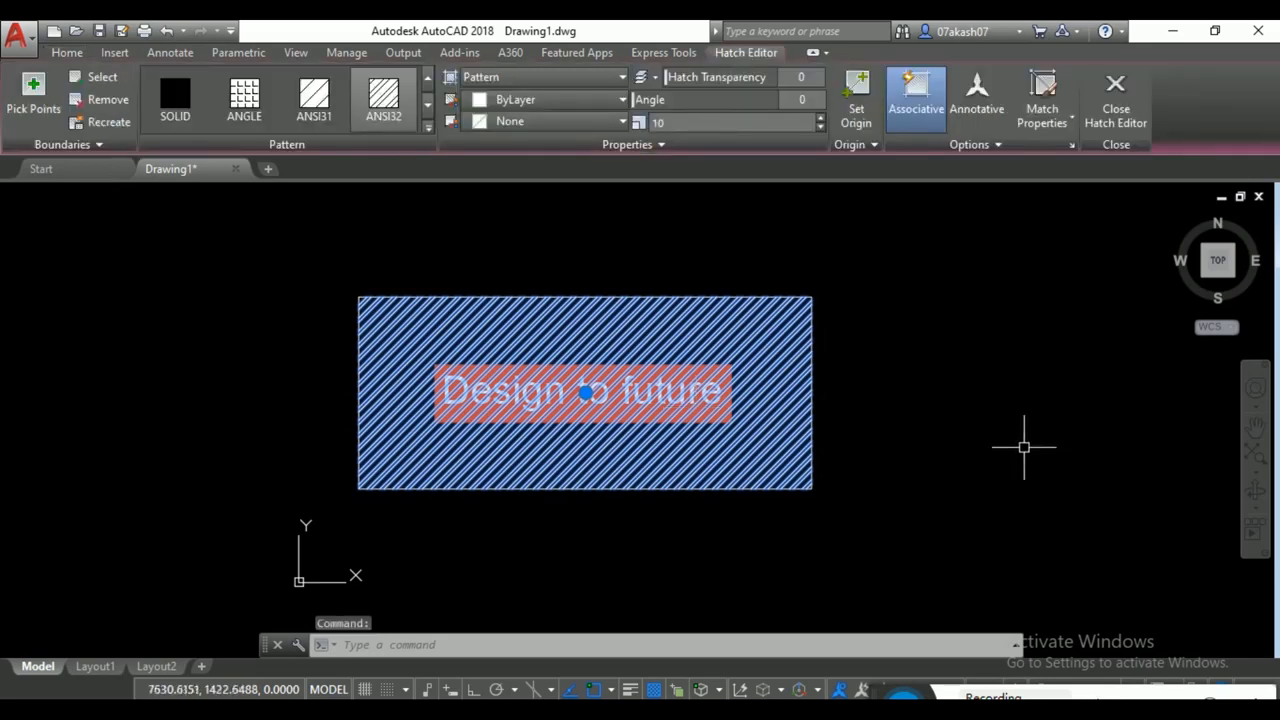
key("Delete")
left_click(762, 342)
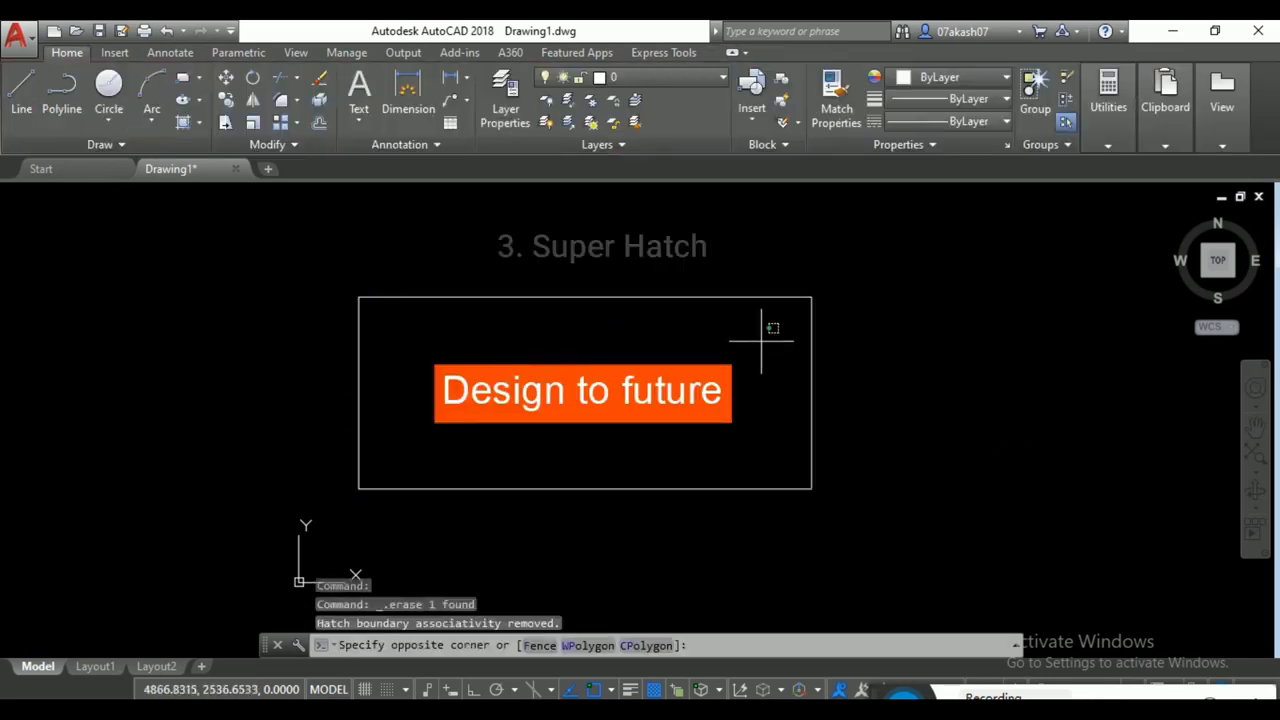
left_click(530, 437)
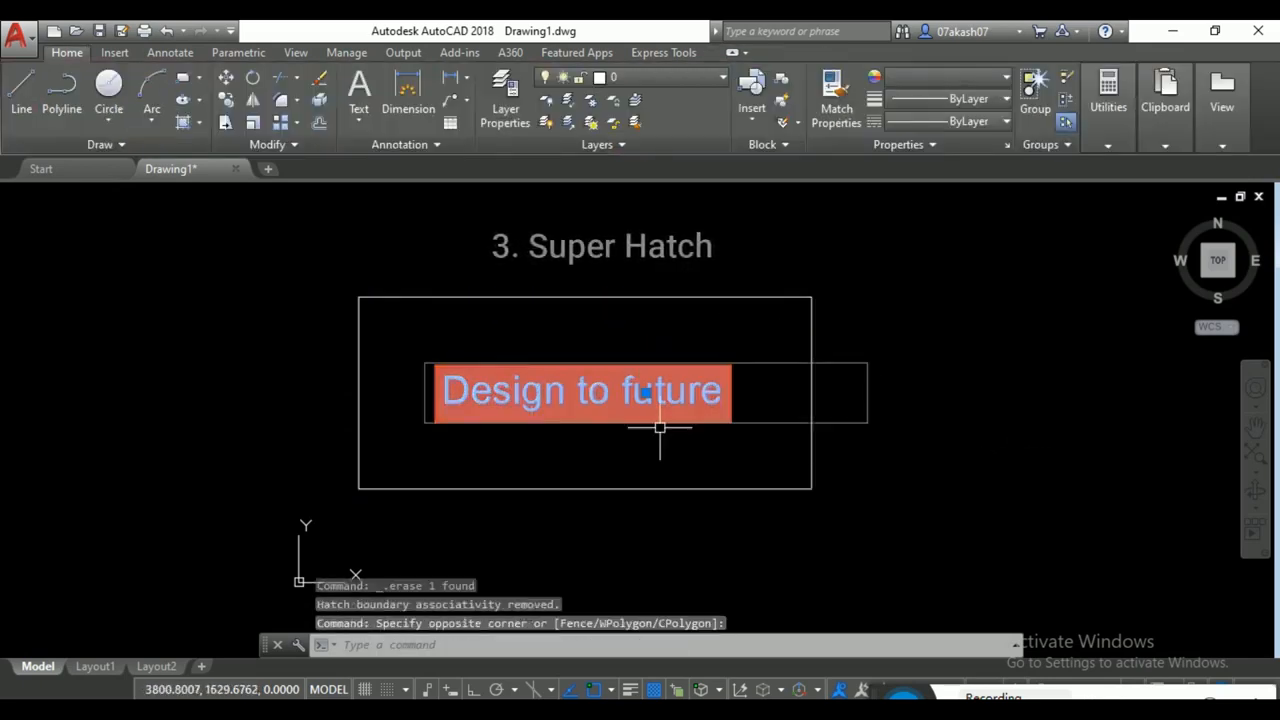
key("Delete")
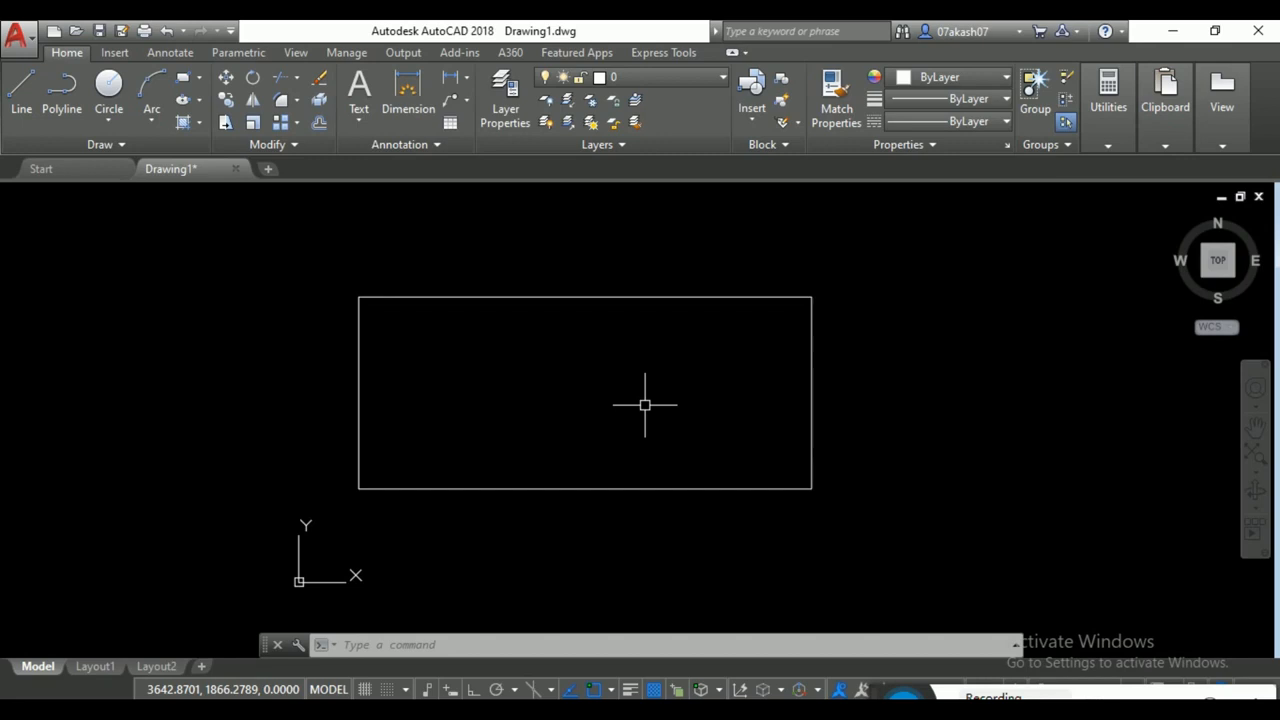
Start SUPERHATCH with the image "DSC_0005-01-01 - Copy" from the Desktop, using a relative path with insertion point and scale specified on screen
type("supr")
scroll(706, 446, "down", 3)
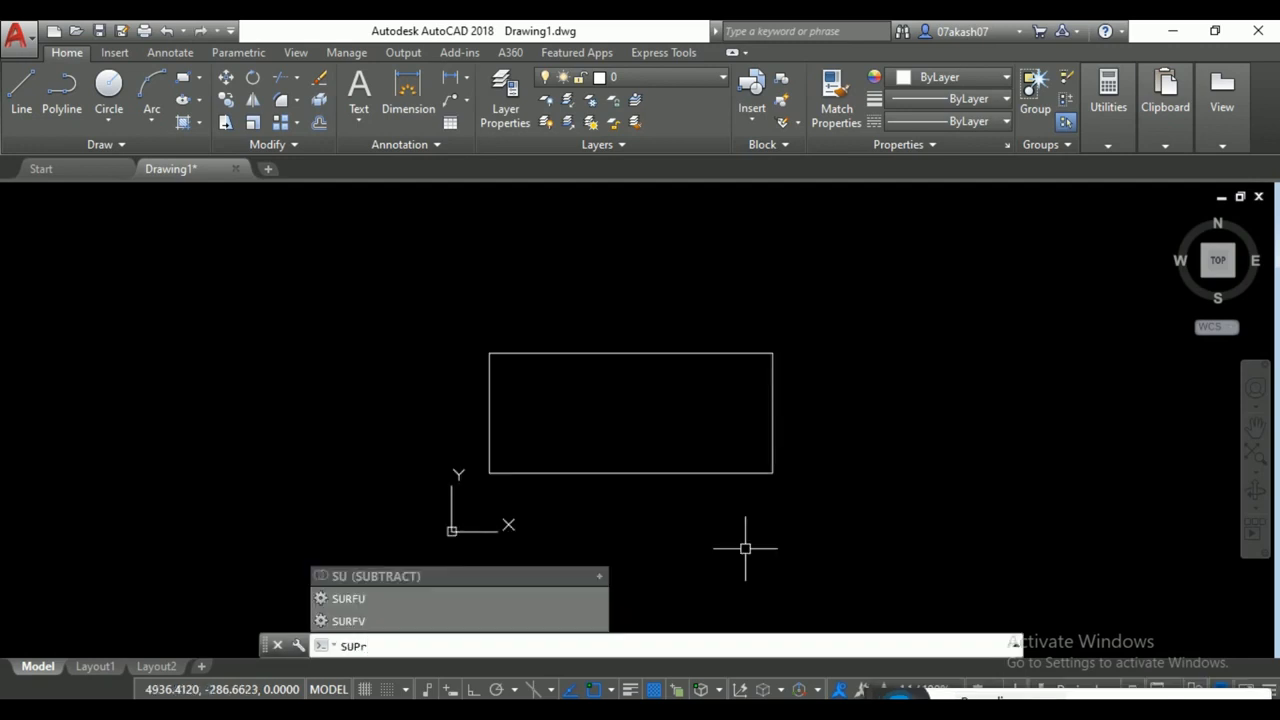
type("er")
key("Return")
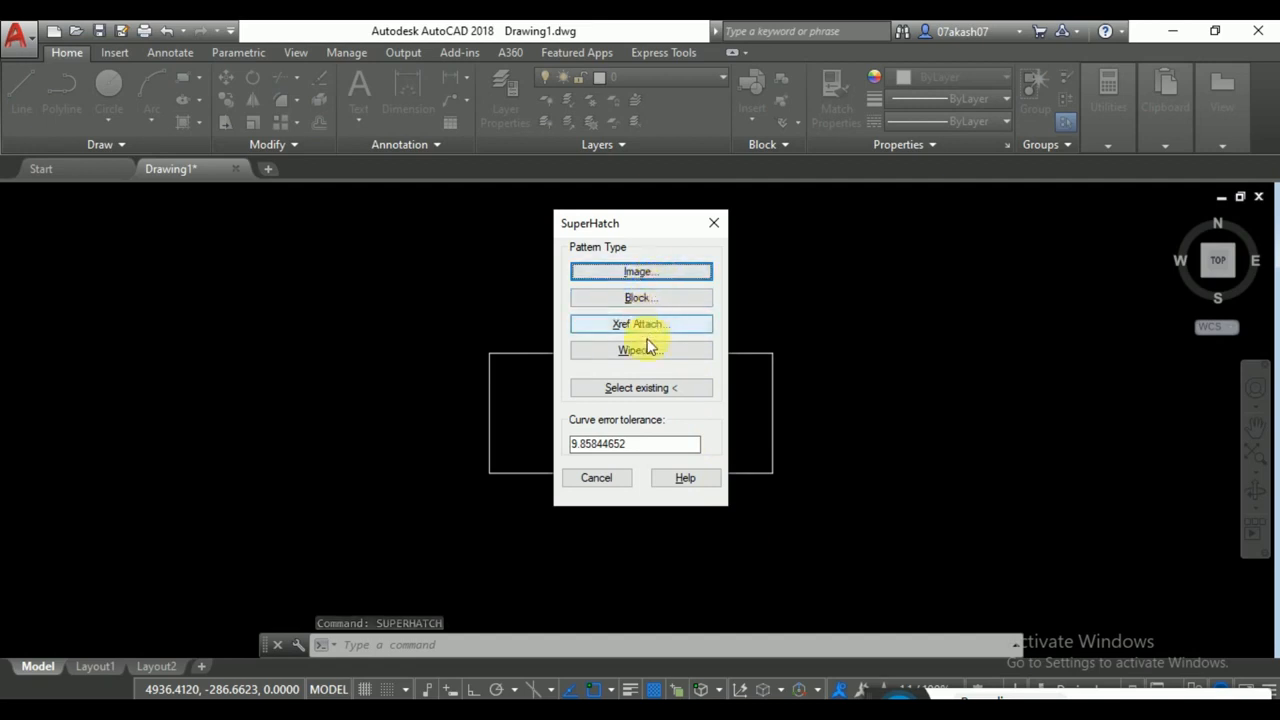
left_click(663, 271)
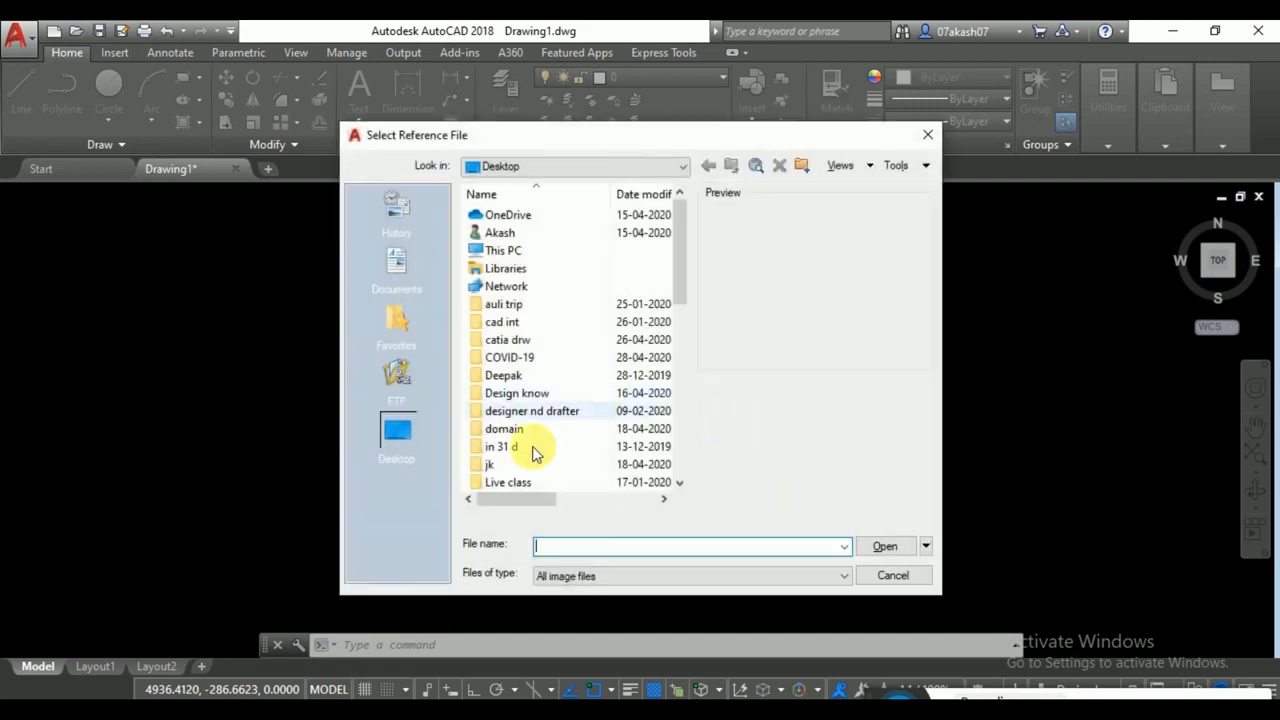
scroll(557, 455, "down", 5)
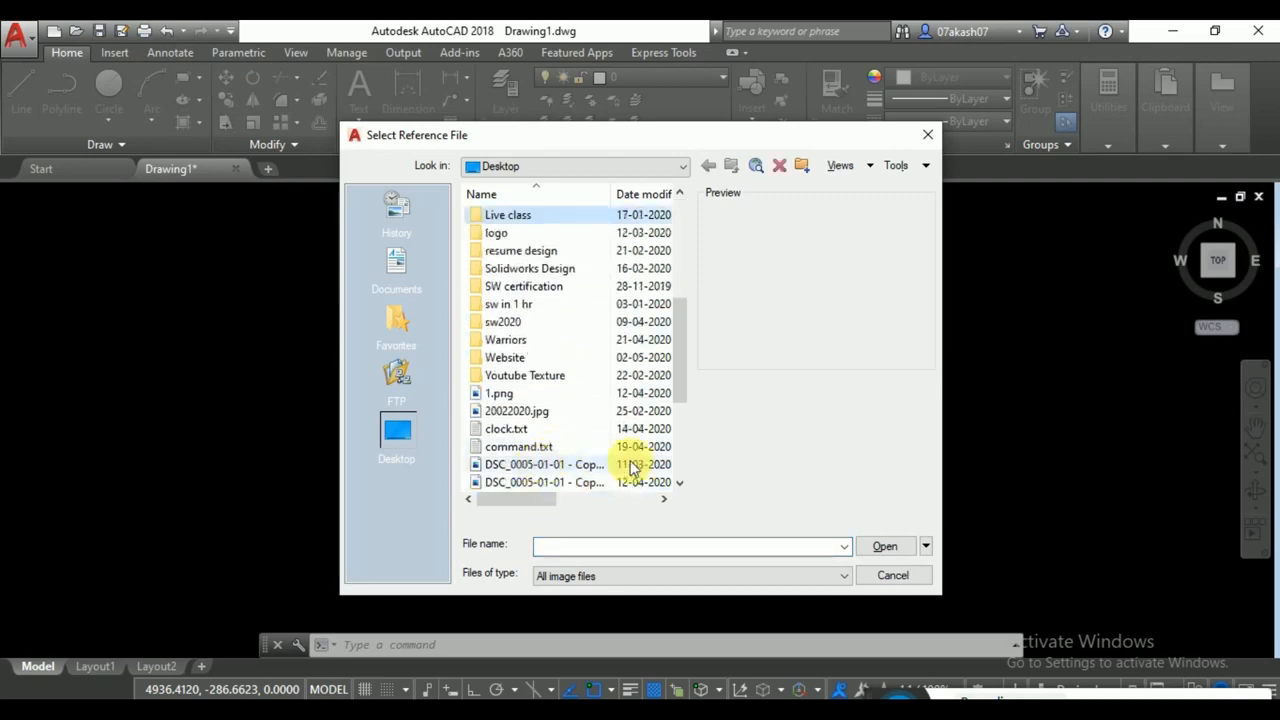
left_click(510, 464)
left_click(885, 546)
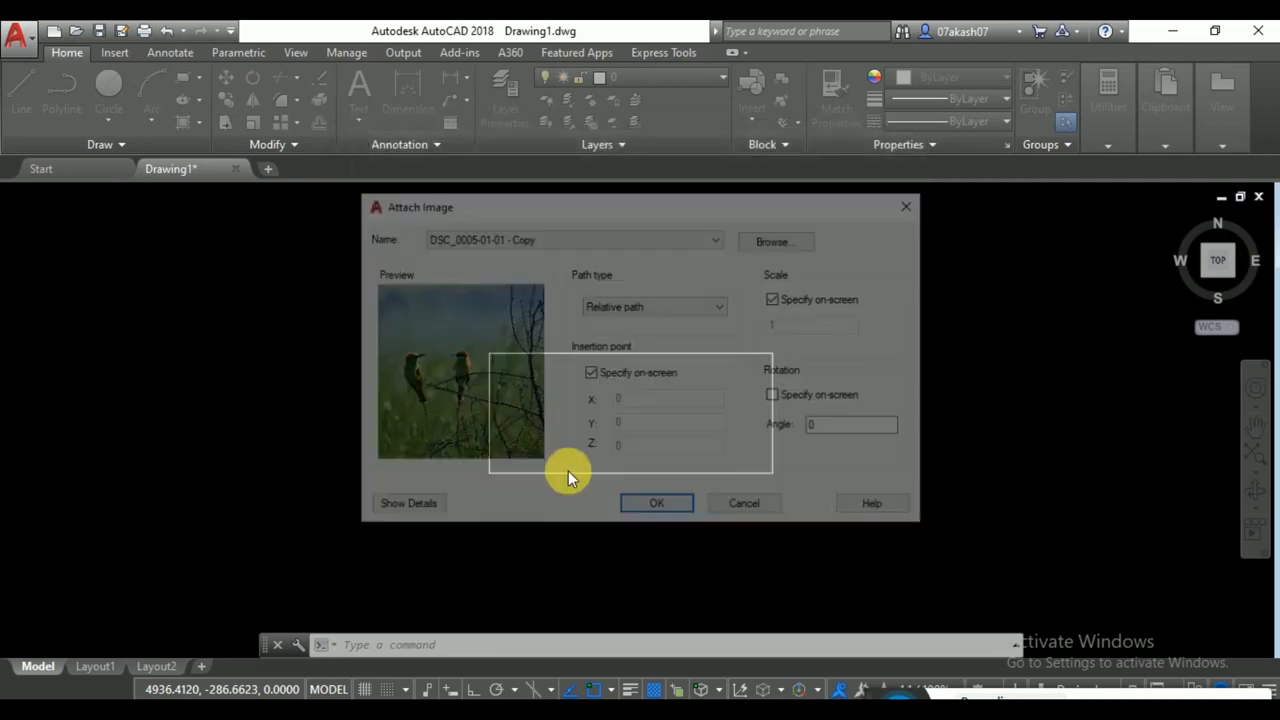
left_click(638, 506)
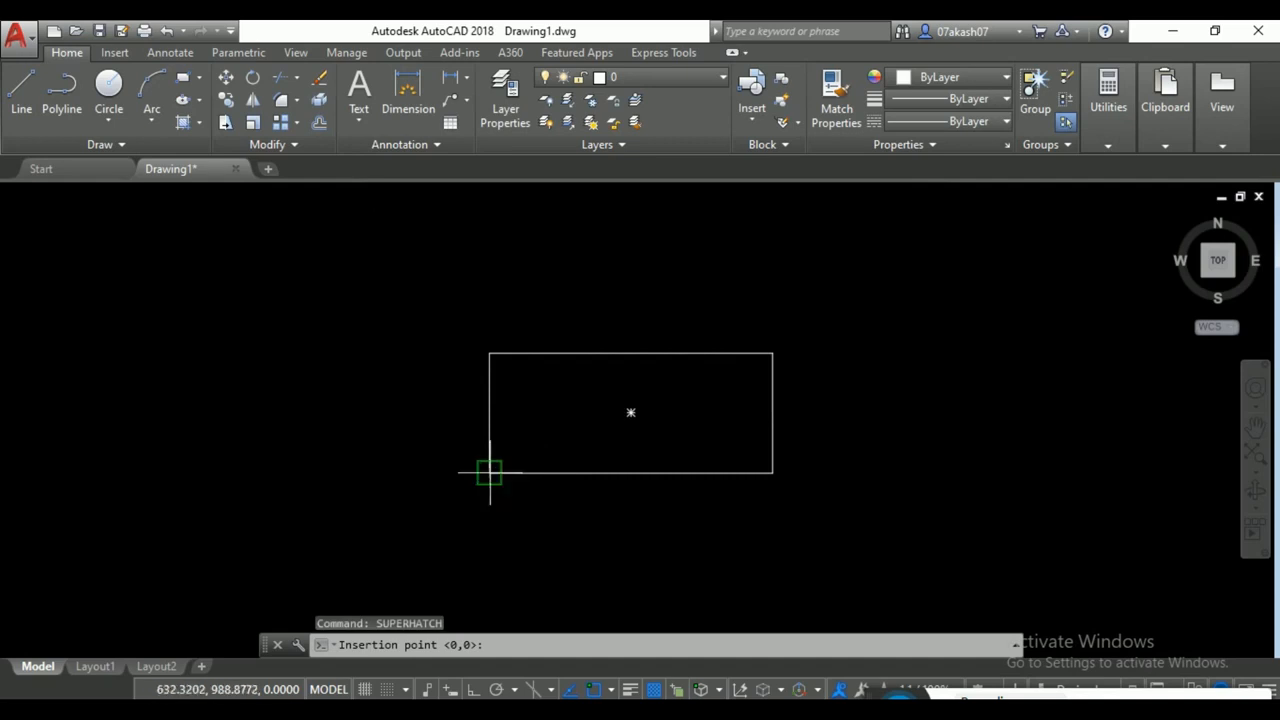
Insert the image as a small tile at the rectangle's lower-left corner, accept its placement and fill the rectangle's interior with it
left_click(489, 472)
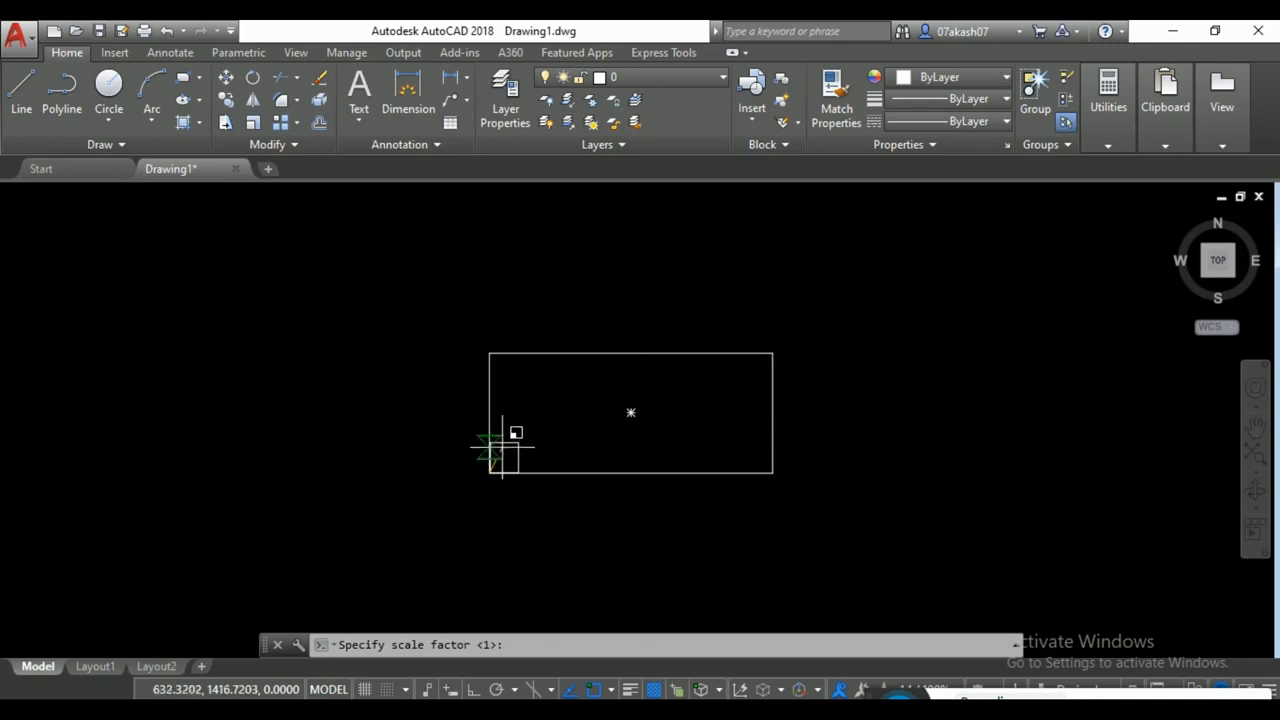
scroll(521, 436, "up", 2)
middle_click_drag(523, 434, 504, 482)
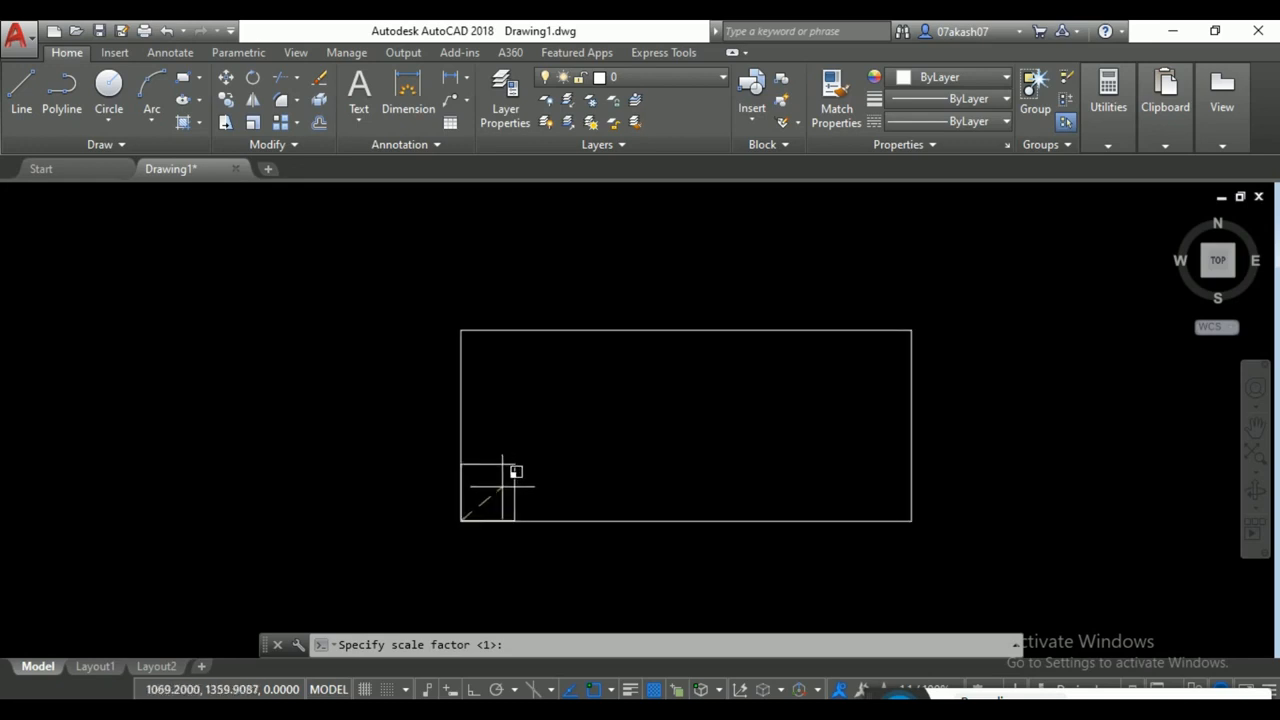
left_click(492, 482)
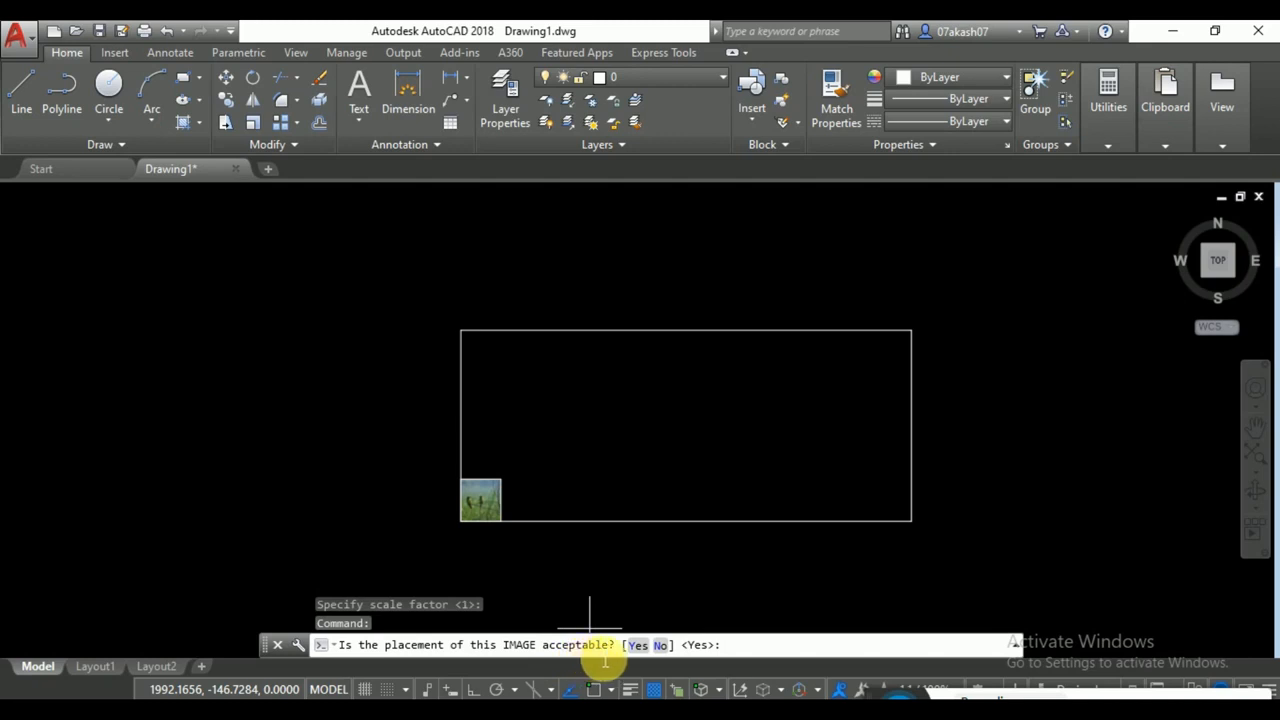
left_click(637, 645)
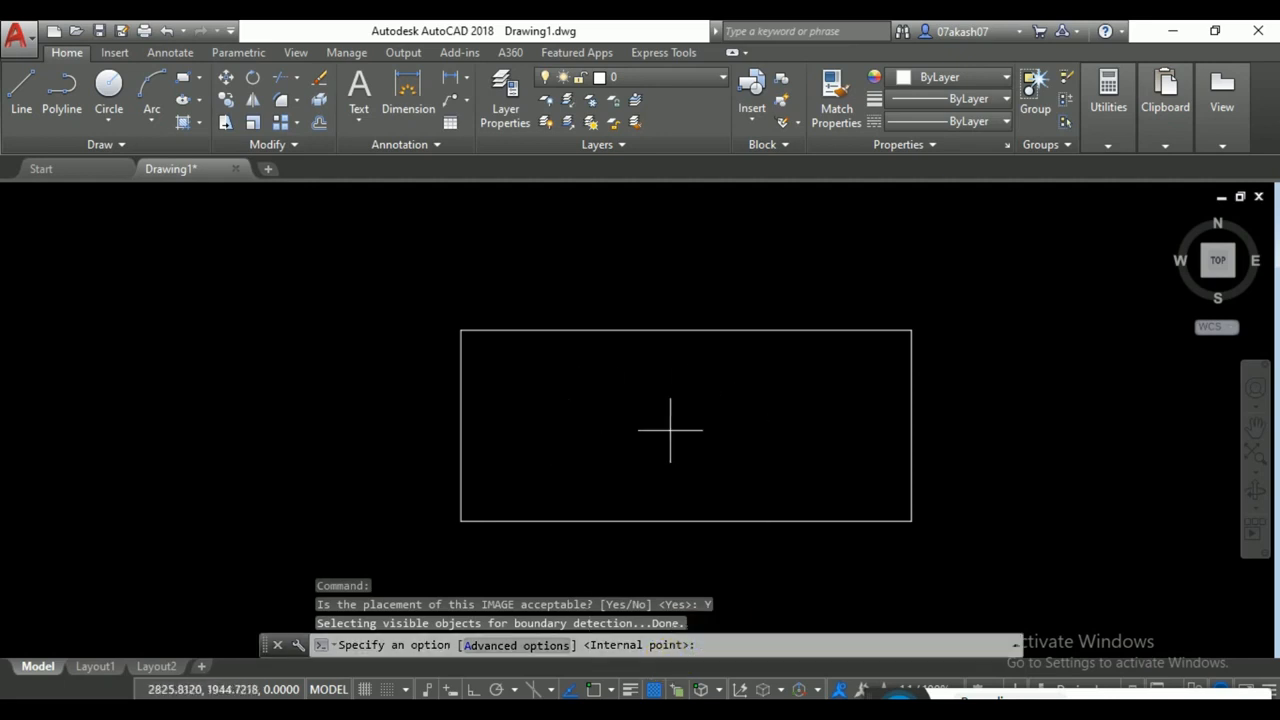
left_click(686, 420)
key("Return")
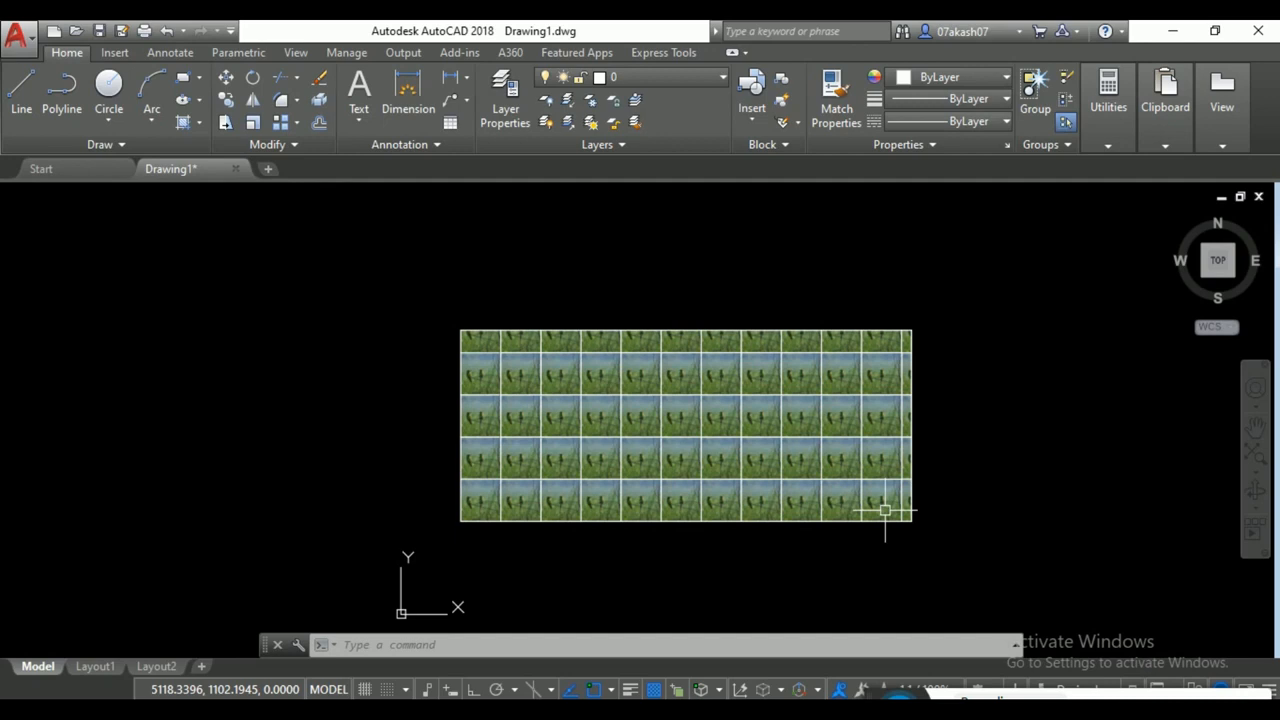
Delete the image hatch from the rectangle, keeping the outline
left_click(705, 420)
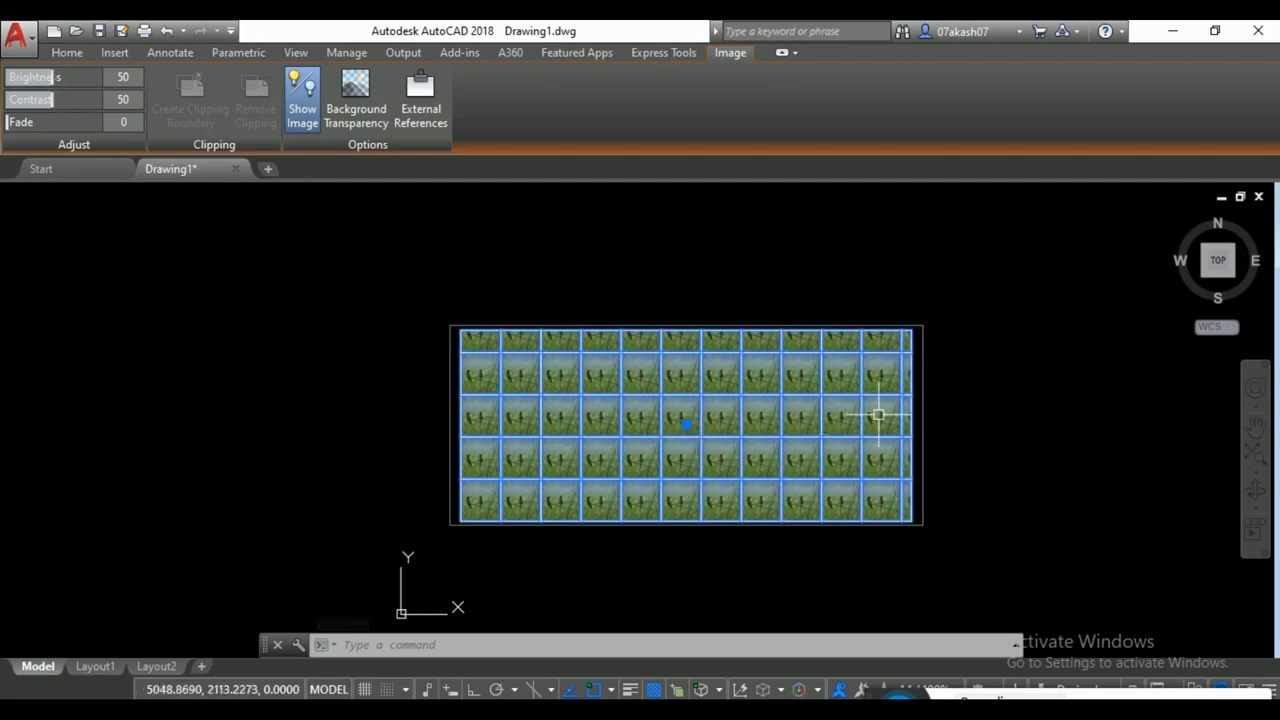
key("Delete")
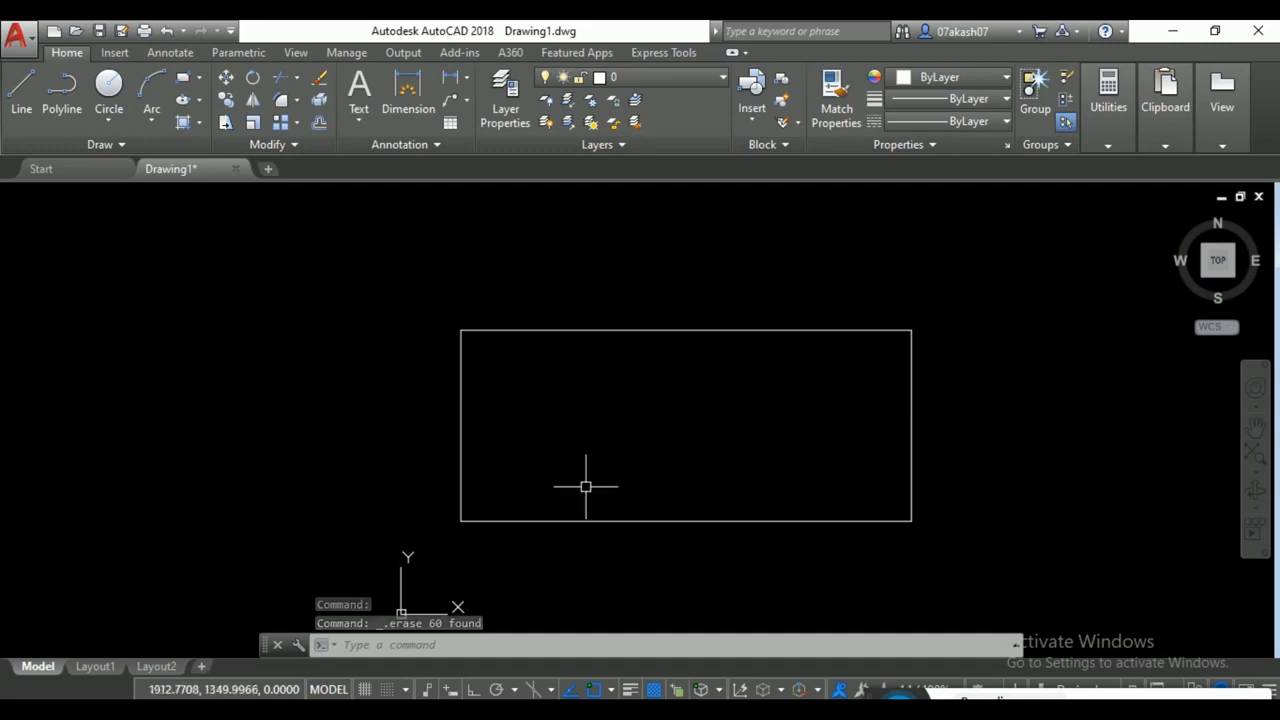
left_click(973, 321)
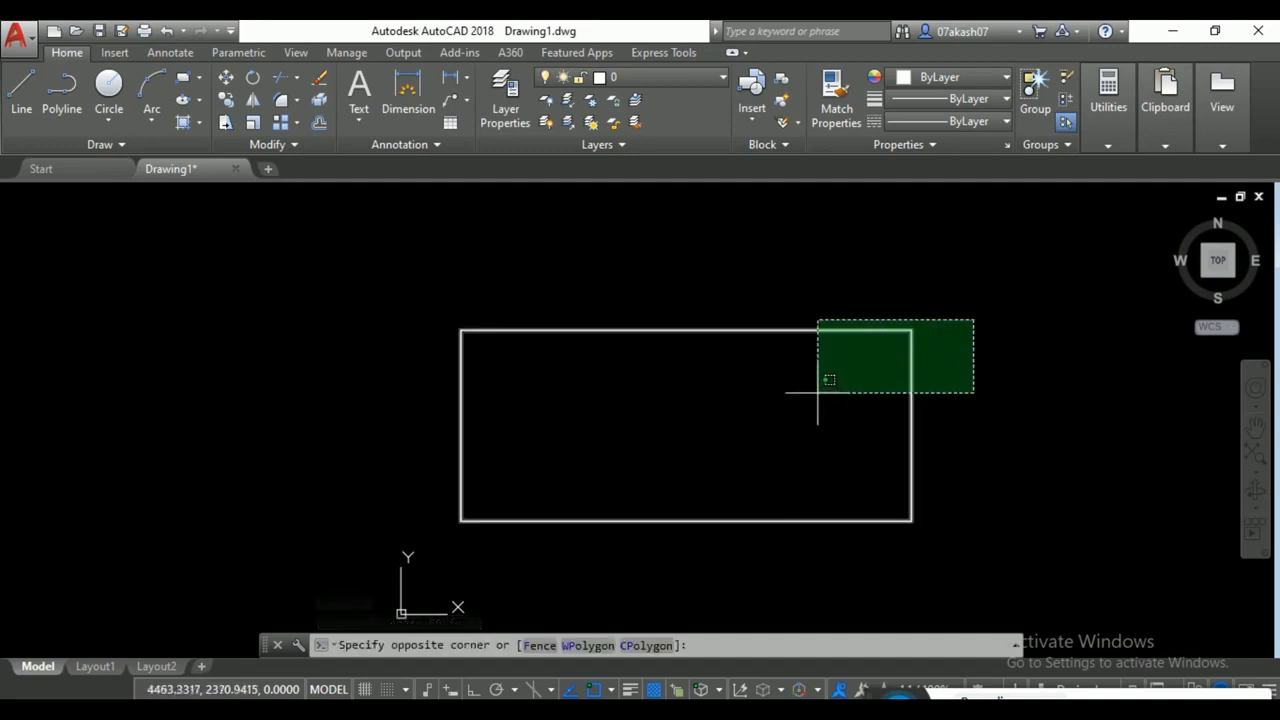
left_click(777, 459)
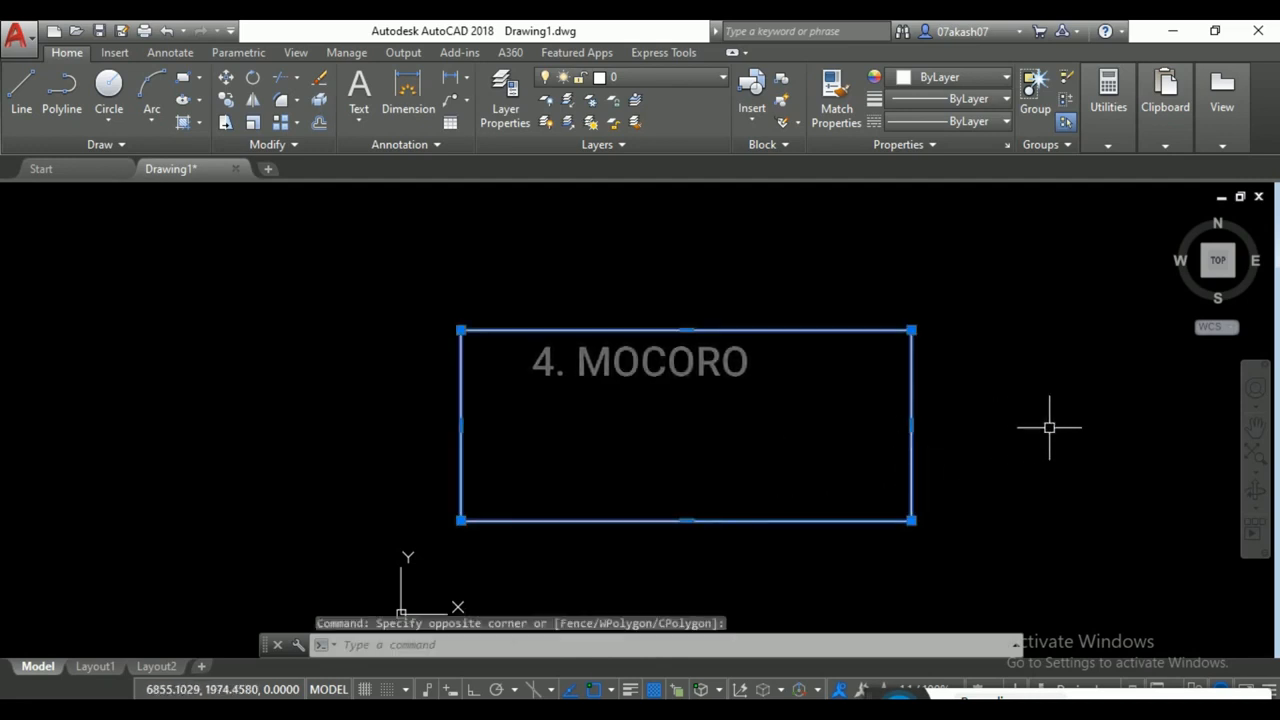
key("Escape")
middle_click_drag(866, 413, 800, 389)
middle_click_drag(770, 435, 766, 394)
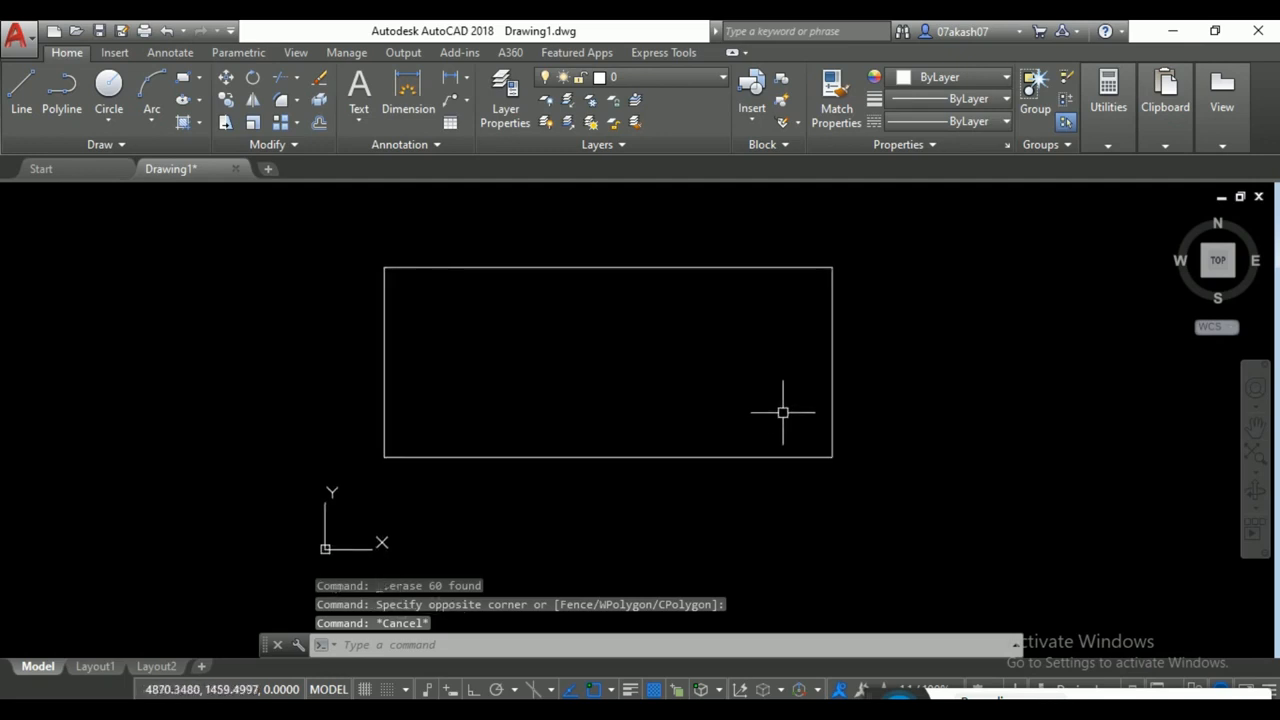
Run MOCORO on the rectangle with its lower-left corner as base point and move the rectangle left
type("mo")
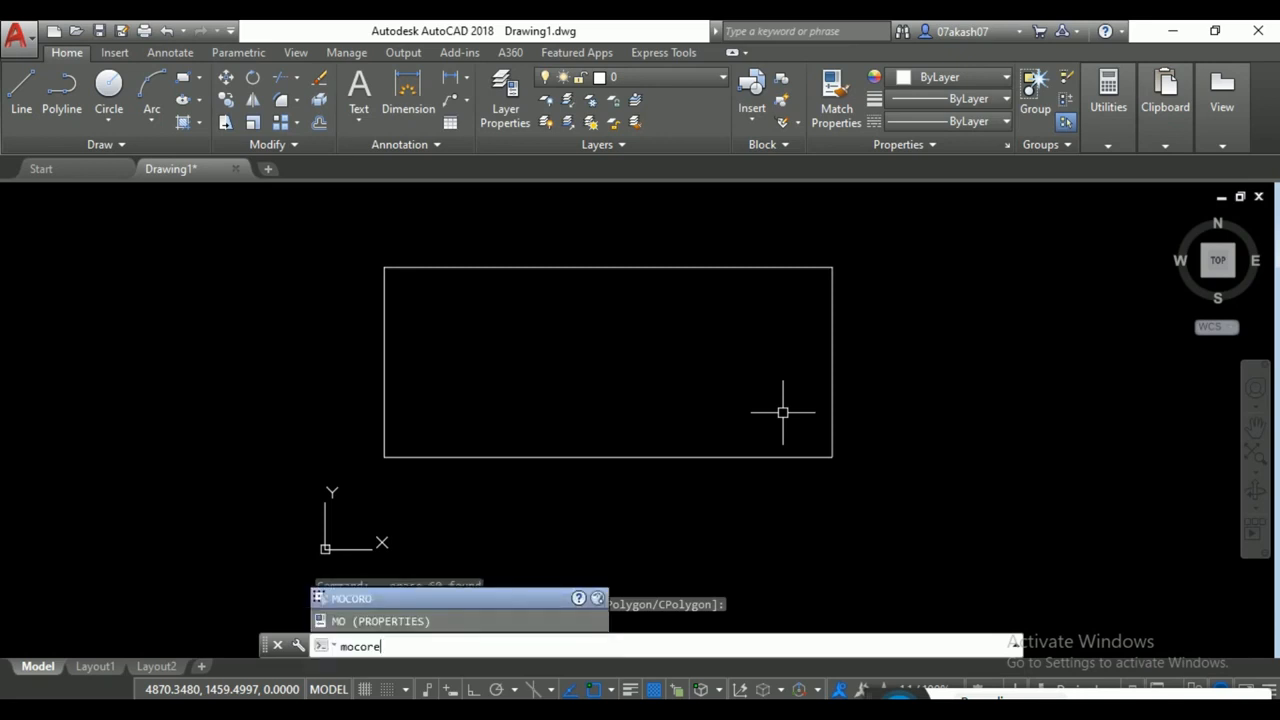
type("coro")
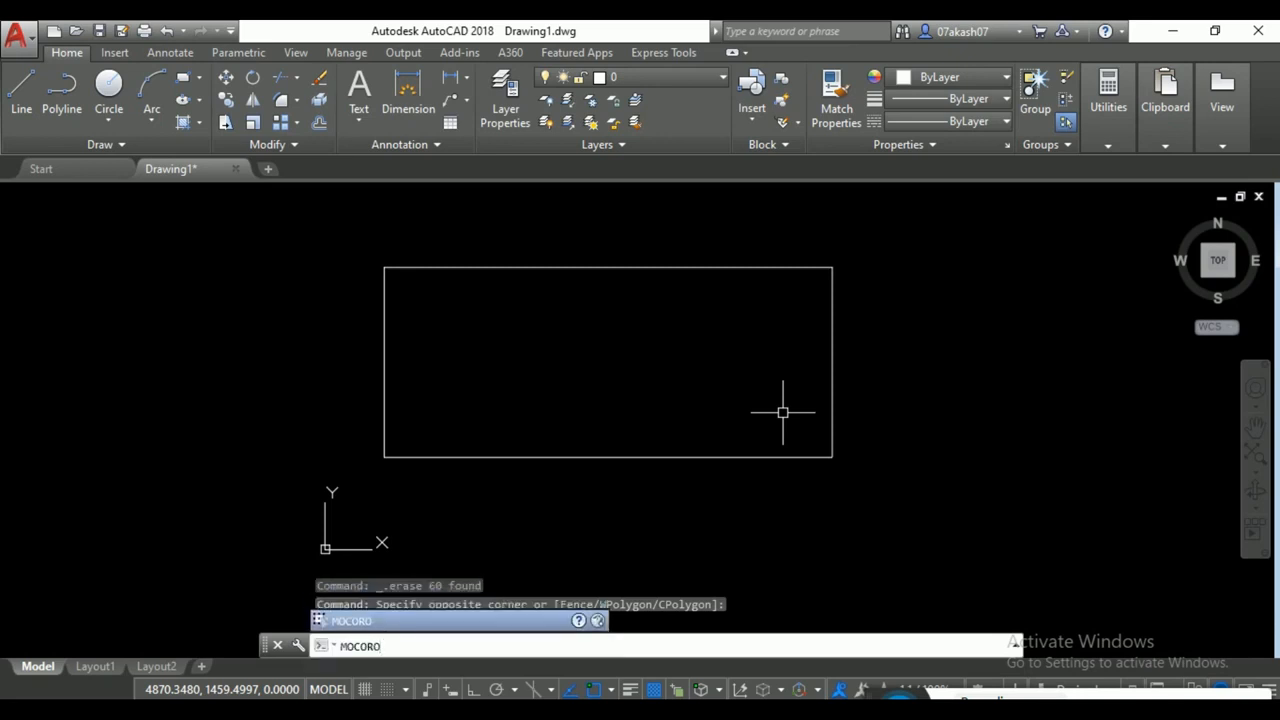
key("Return")
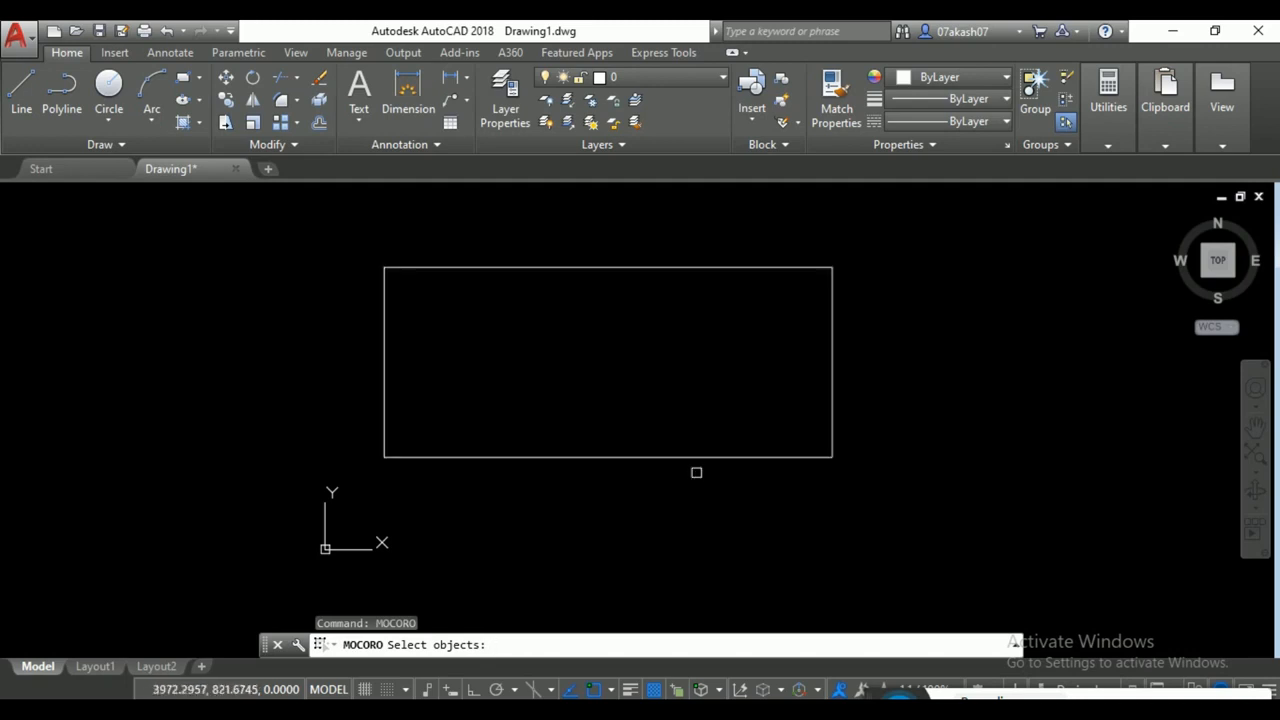
left_click(703, 457)
key("Return")
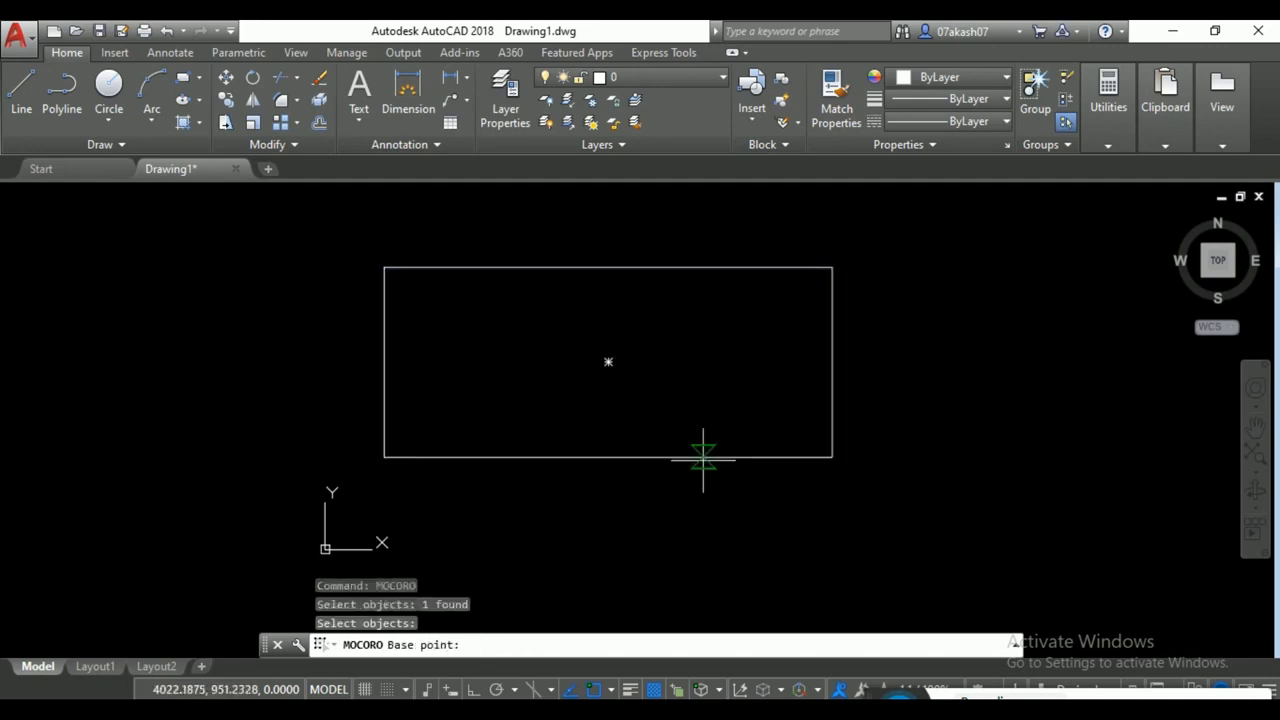
left_click(384, 457)
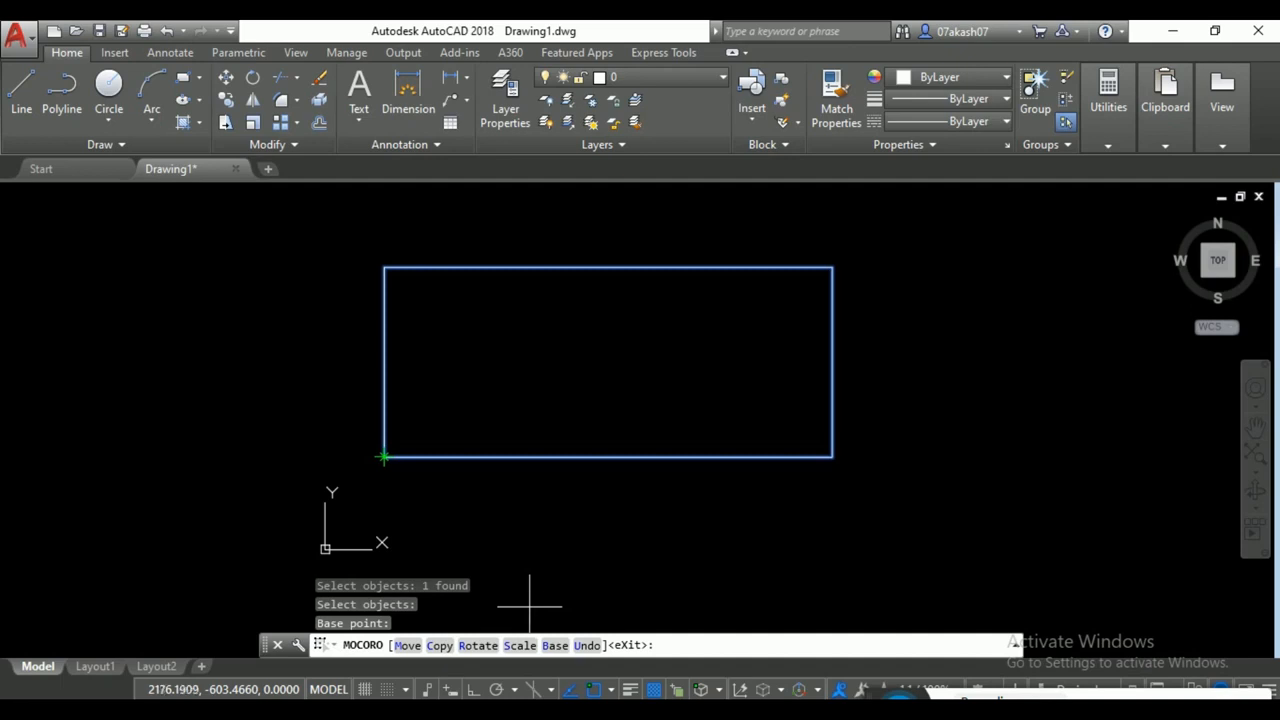
left_click(408, 645)
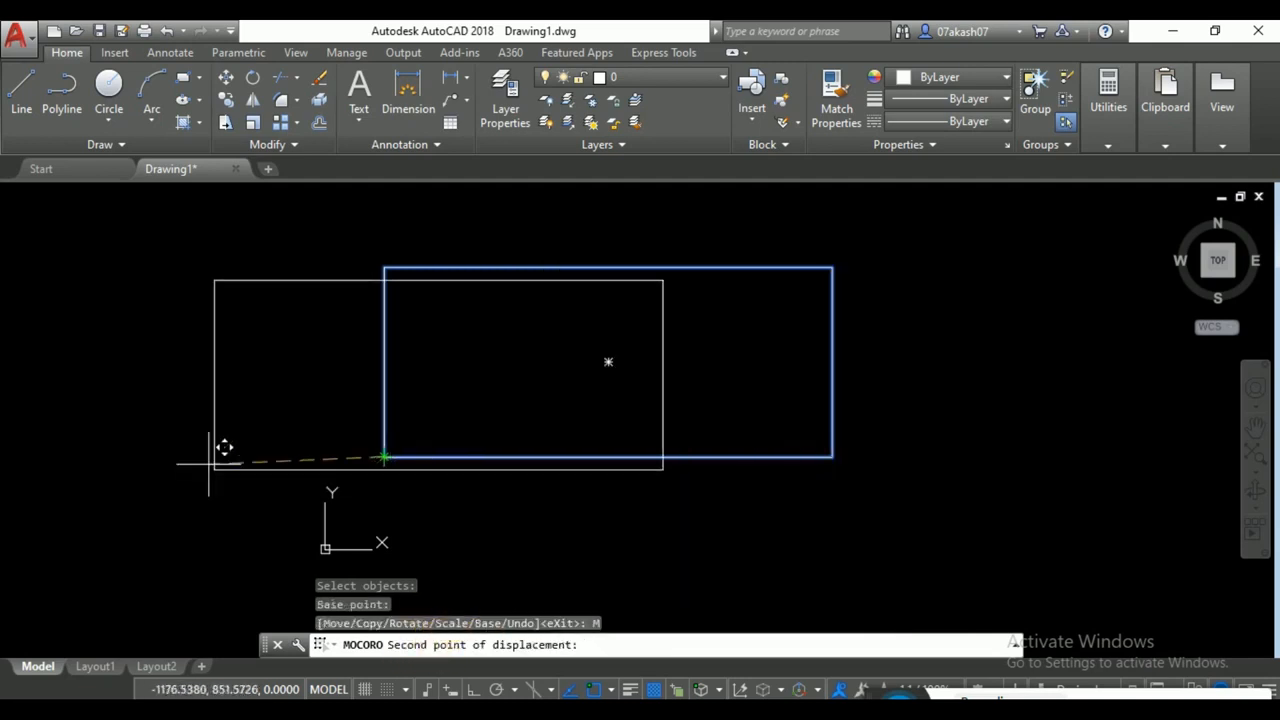
left_click(195, 446)
Copy the rectangle within MOCORO to a spot to its right and slightly lower
left_click(440, 645)
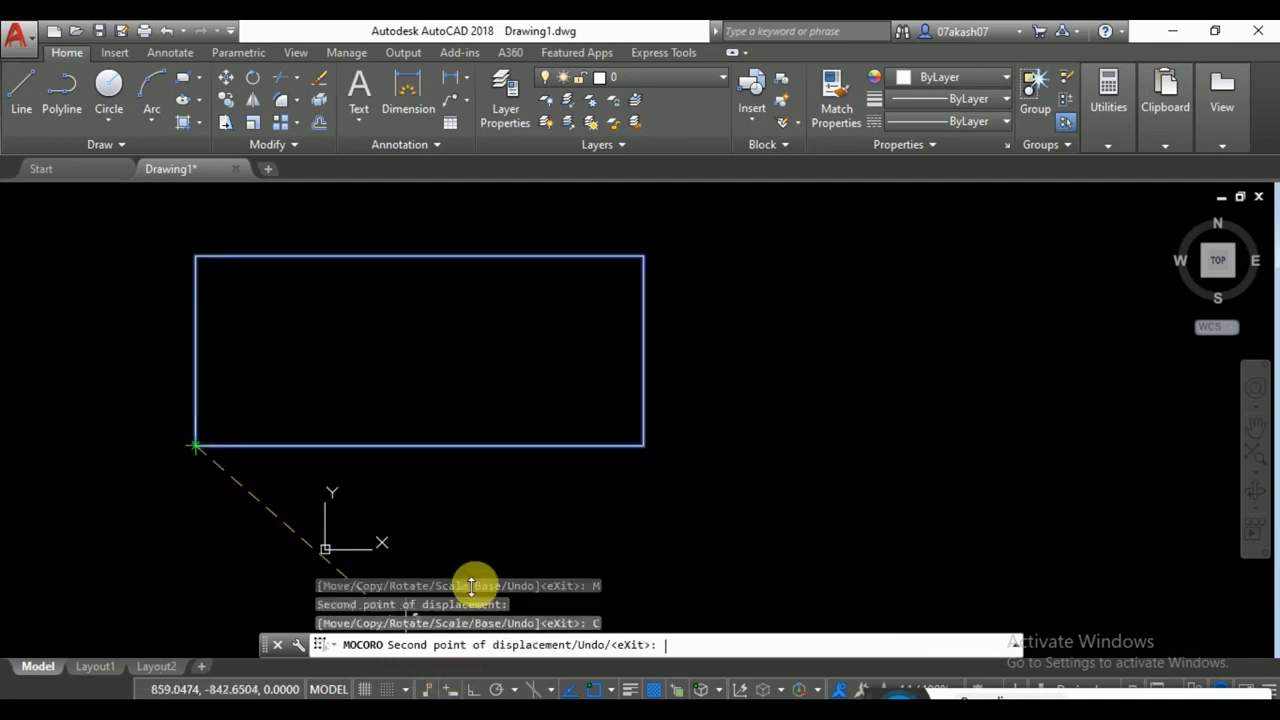
left_click(699, 518)
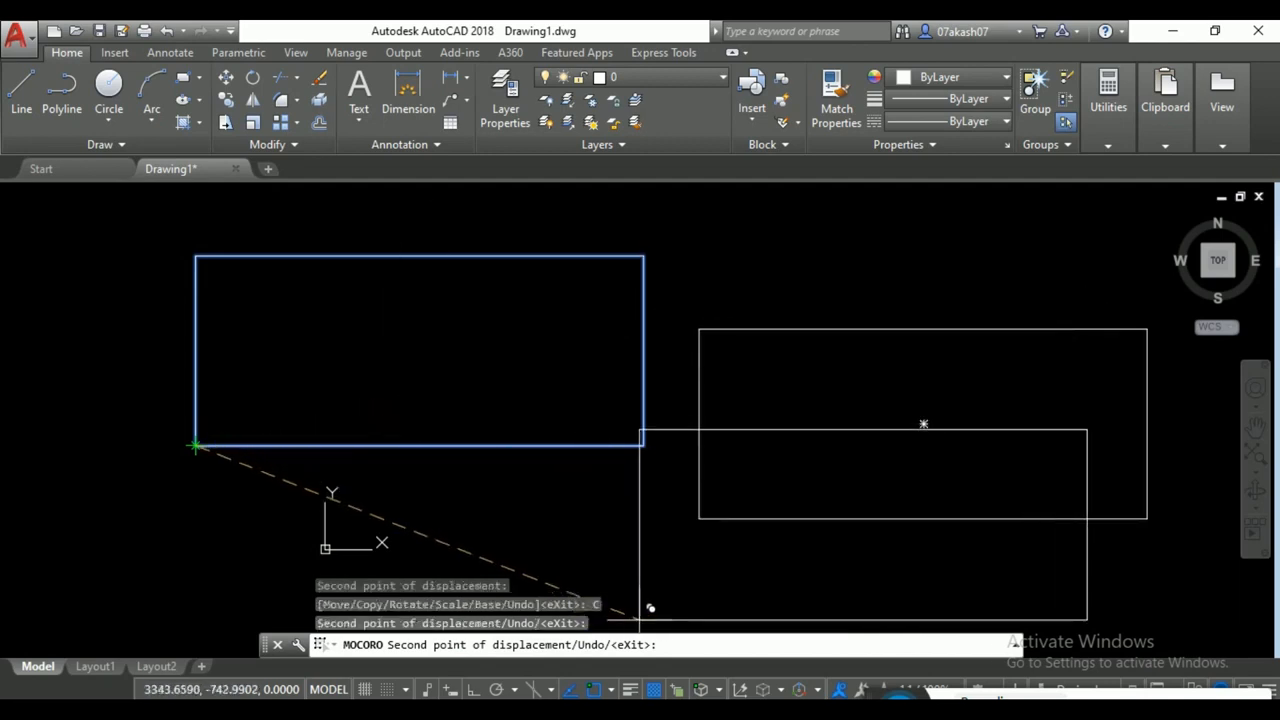
key("Return")
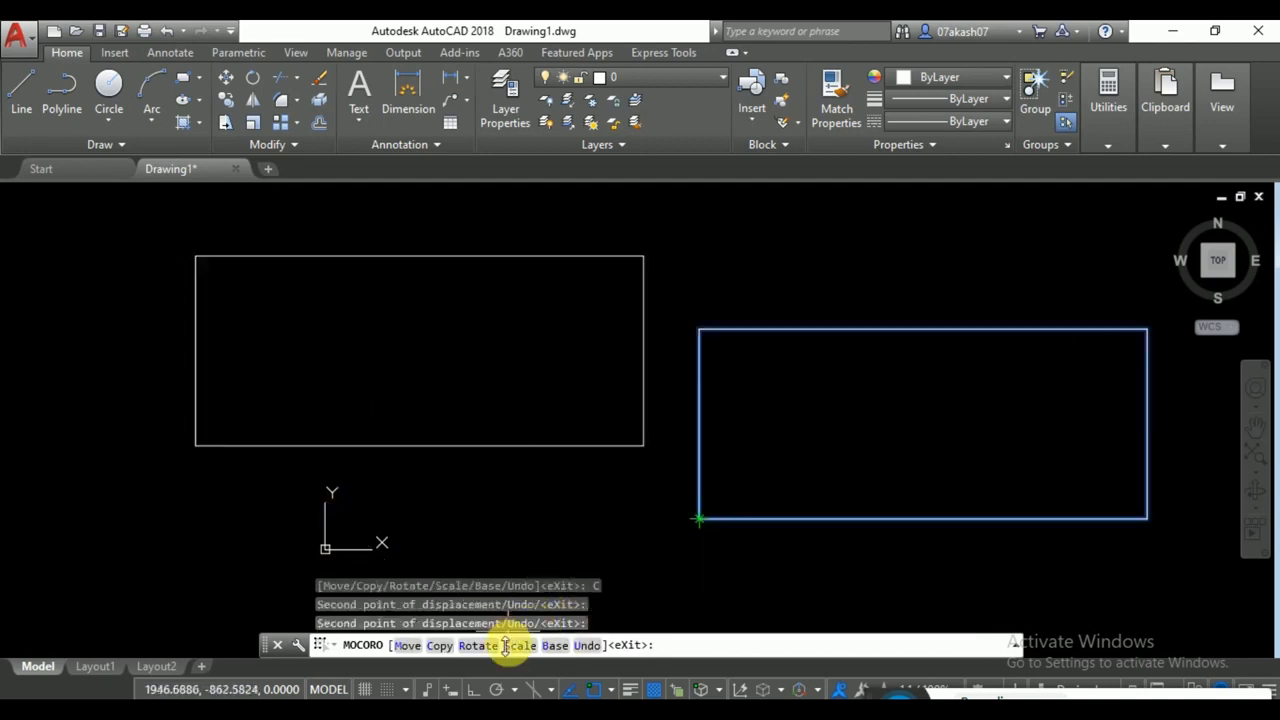
Rotate the copied rectangle counter-clockwise about its base point, scale it by a factor of 3 and end MOCORO
left_click(496, 646)
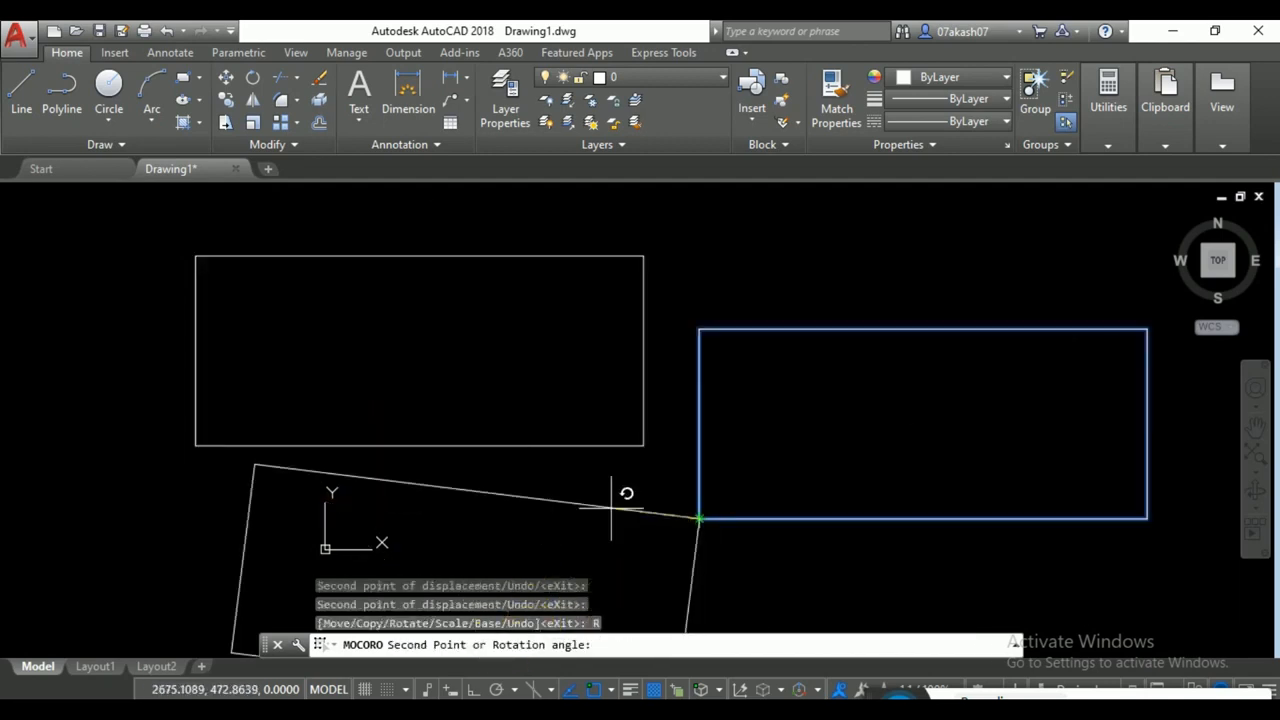
left_click(813, 373)
left_click(584, 645)
left_click(520, 645)
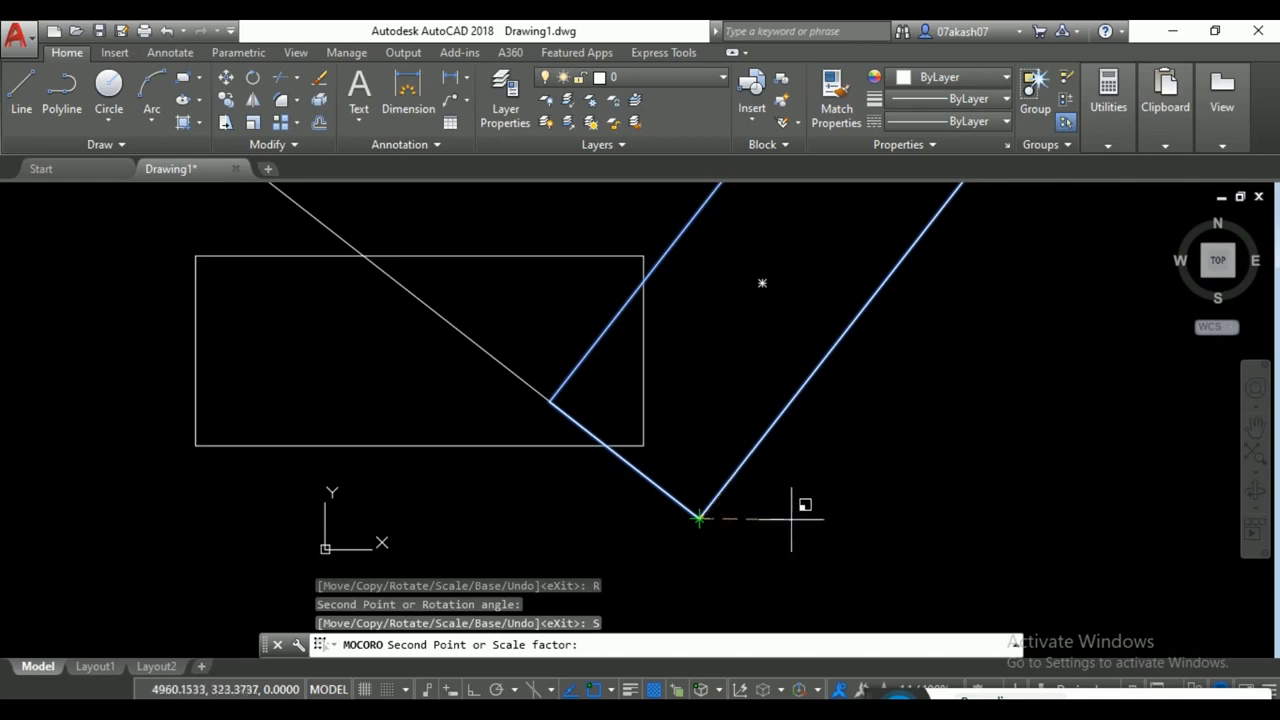
type("3")
key("Return")
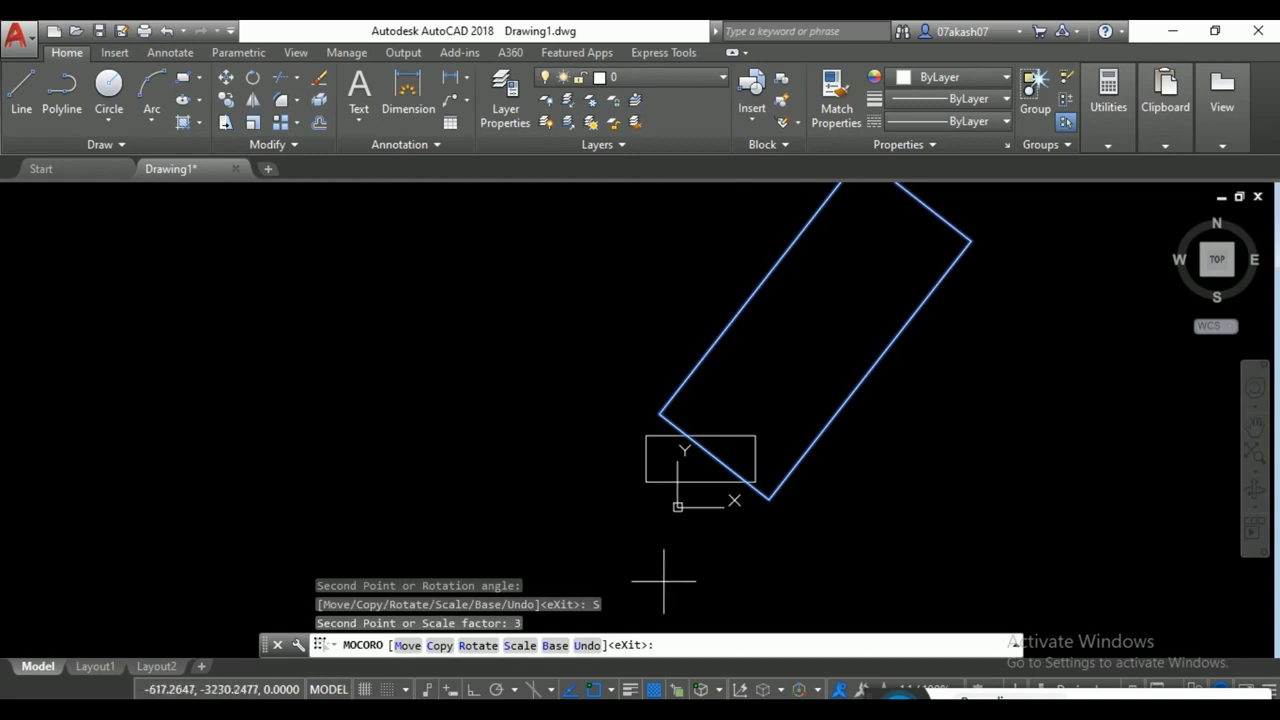
middle_click_drag(754, 496, 646, 498)
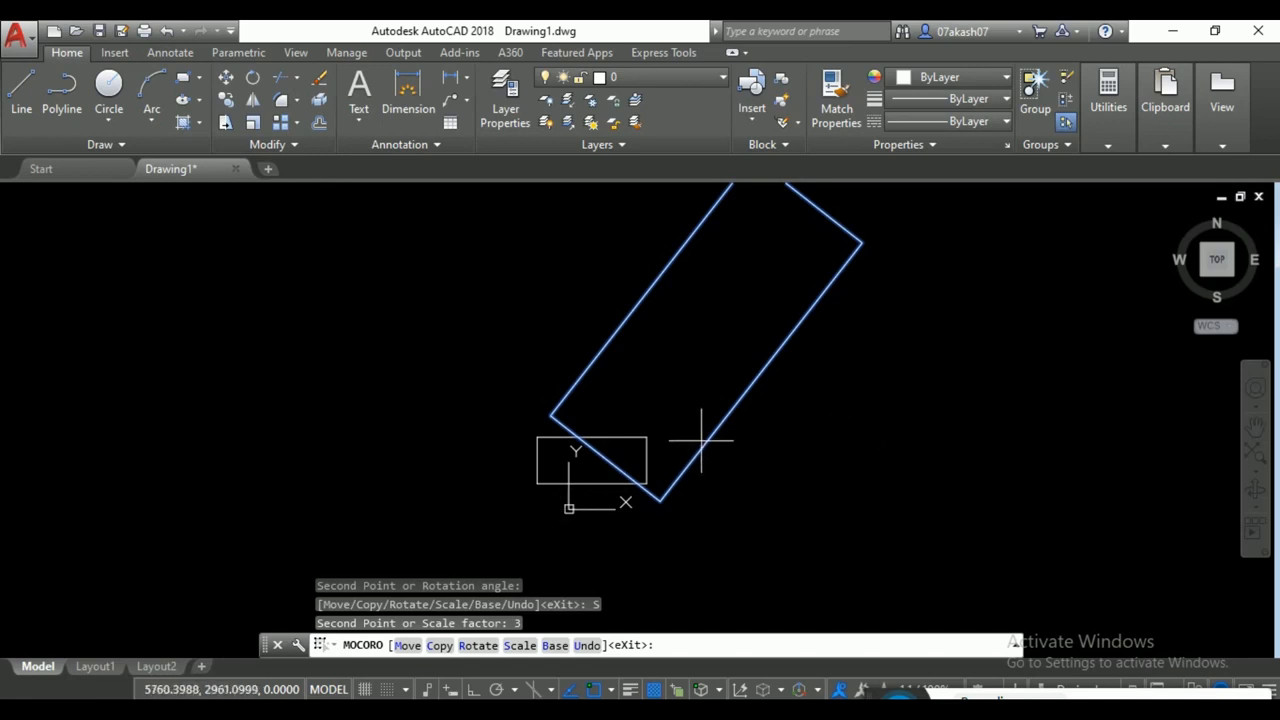
key("Escape")
key("Escape")
Delete both the original rectangle and its rotated, enlarged copy
left_click(786, 423)
left_click(543, 537)
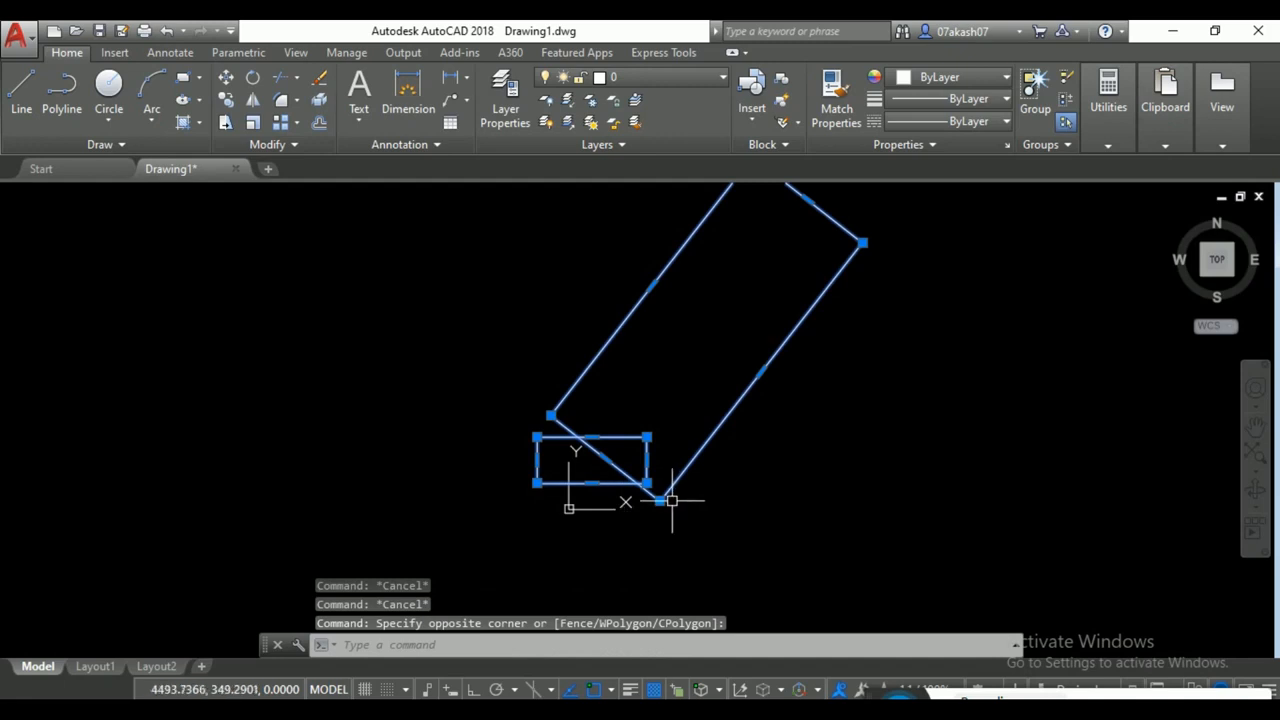
key("Delete")
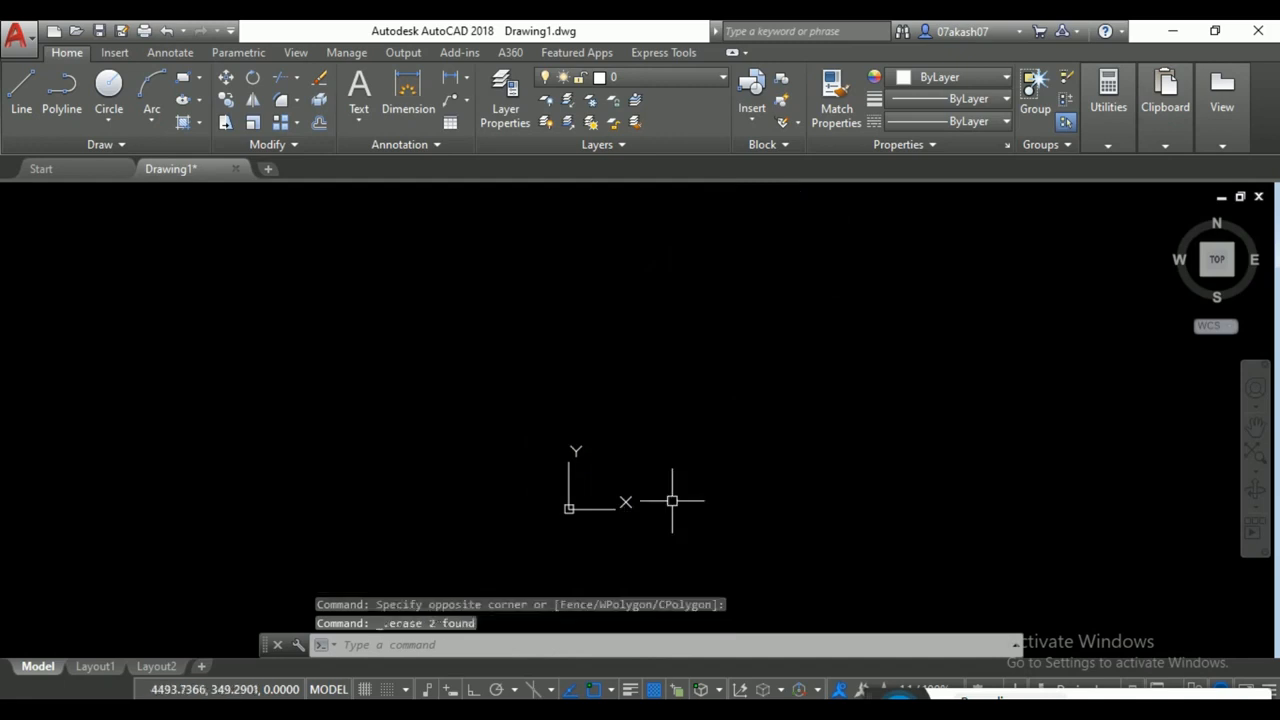
Draw a vertical line joined to a horizontal line at its upper end, with Ortho turned on
left_click(21, 88)
left_click(375, 507)
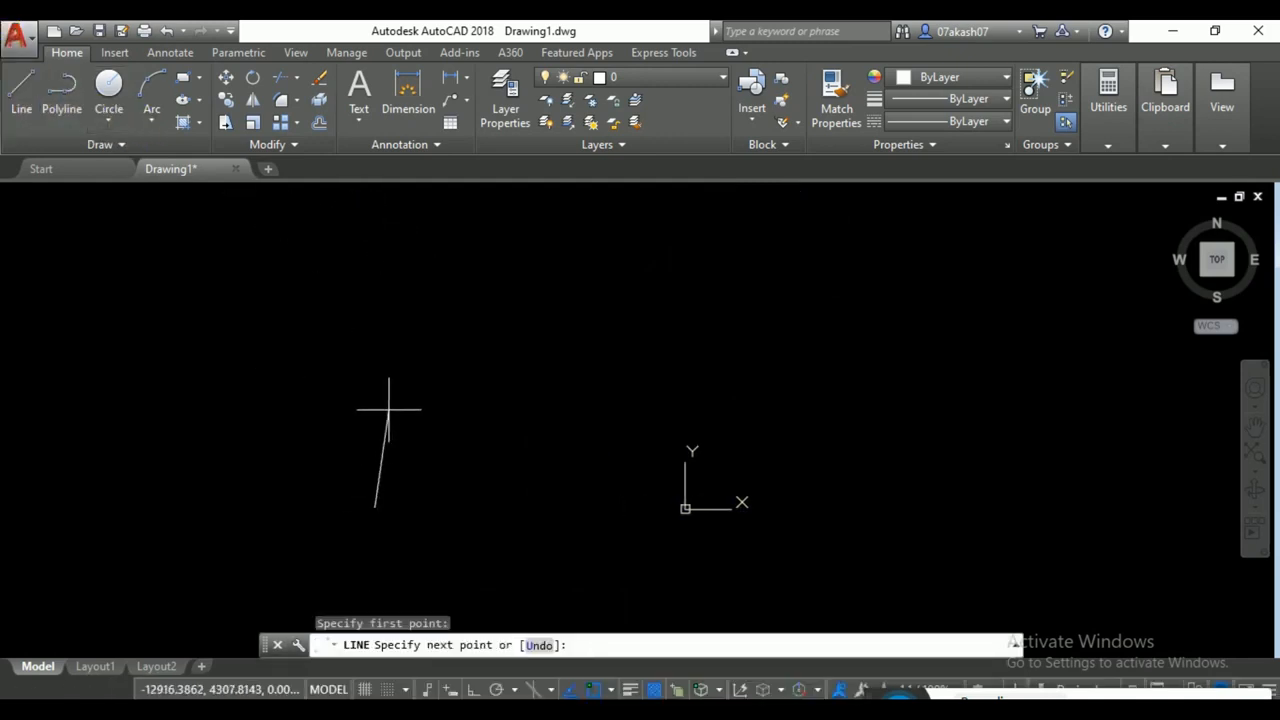
left_click(473, 689)
left_click(383, 409)
left_click(486, 418)
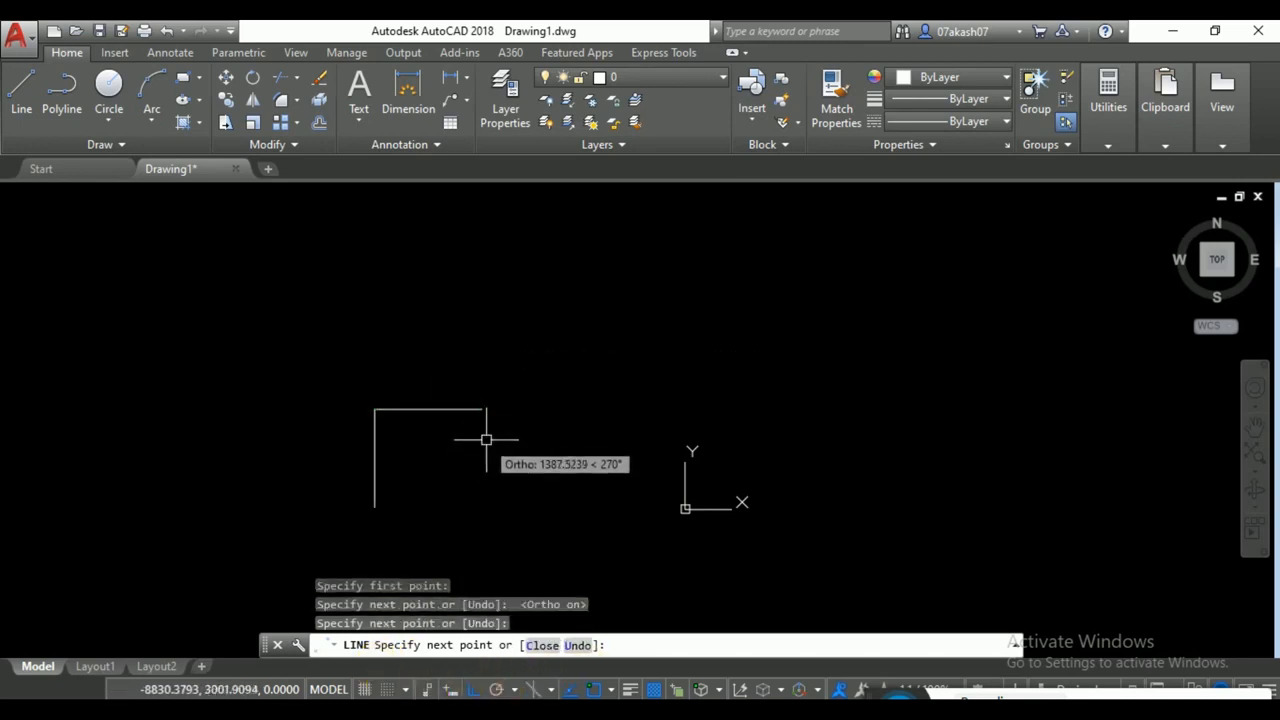
key("Escape")
scroll(399, 380, "up", 4)
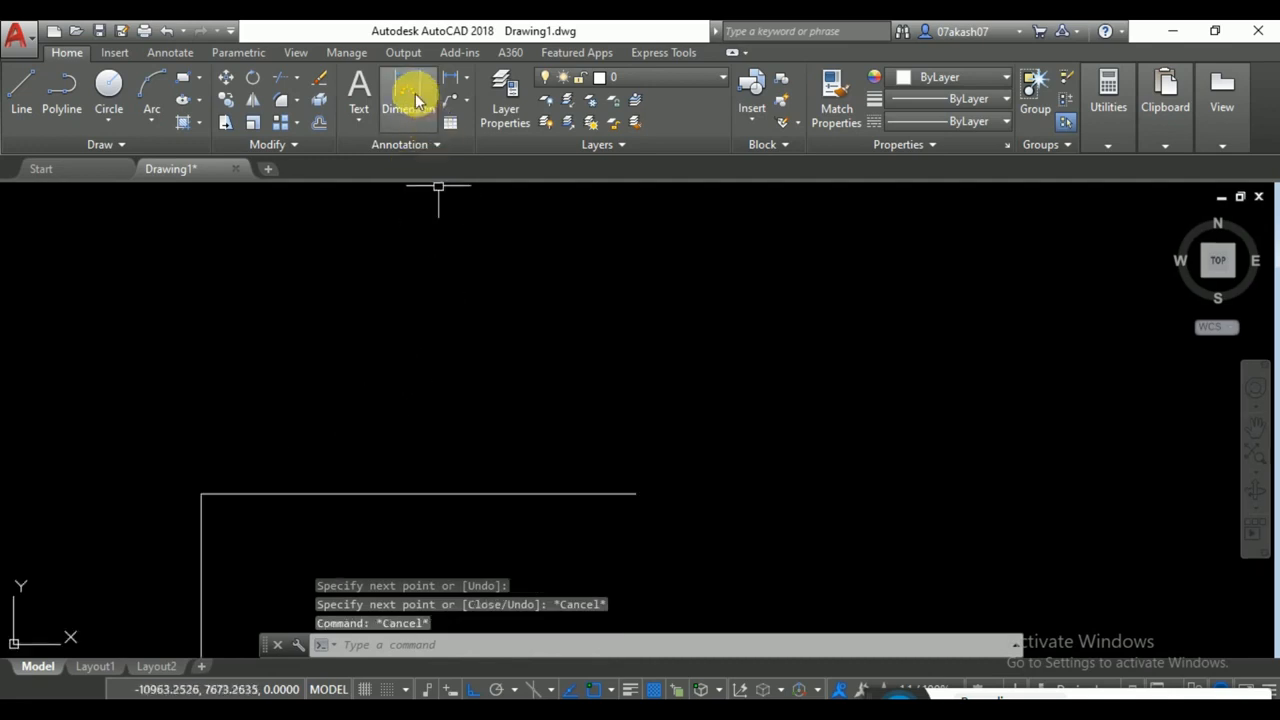
Place a horizontal linear dimension about 2039 units long between two free points above the lines
left_click(450, 77)
left_click(461, 365)
left_click(651, 364)
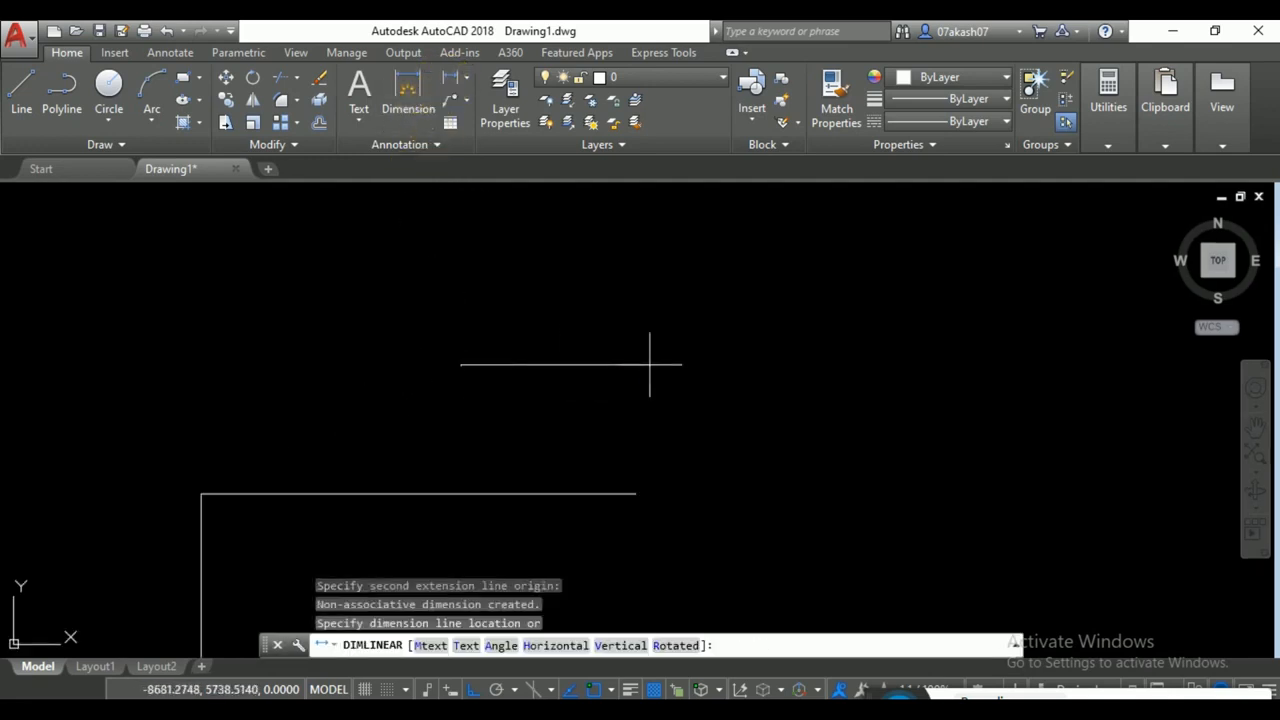
left_click(580, 403)
scroll(538, 419, "up", 4)
scroll(629, 363, "up", 5)
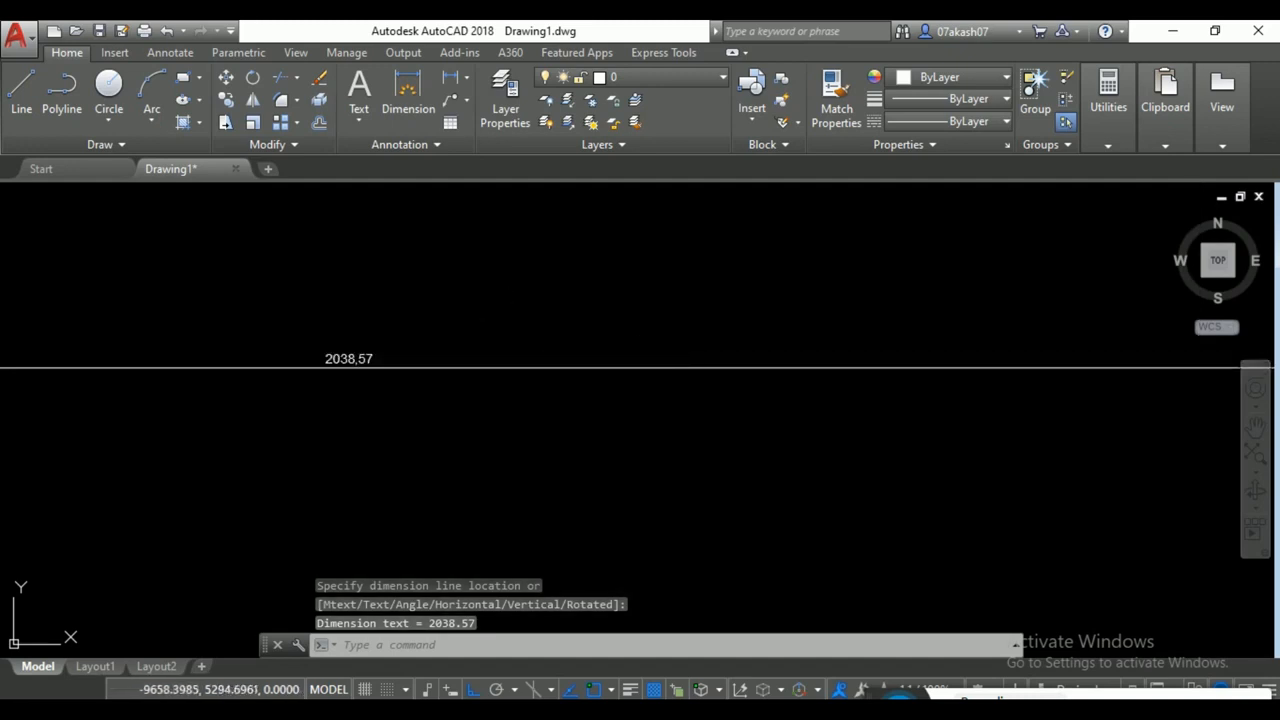
Erase every object in the drawing
key("ctrl+a")
key("Delete")
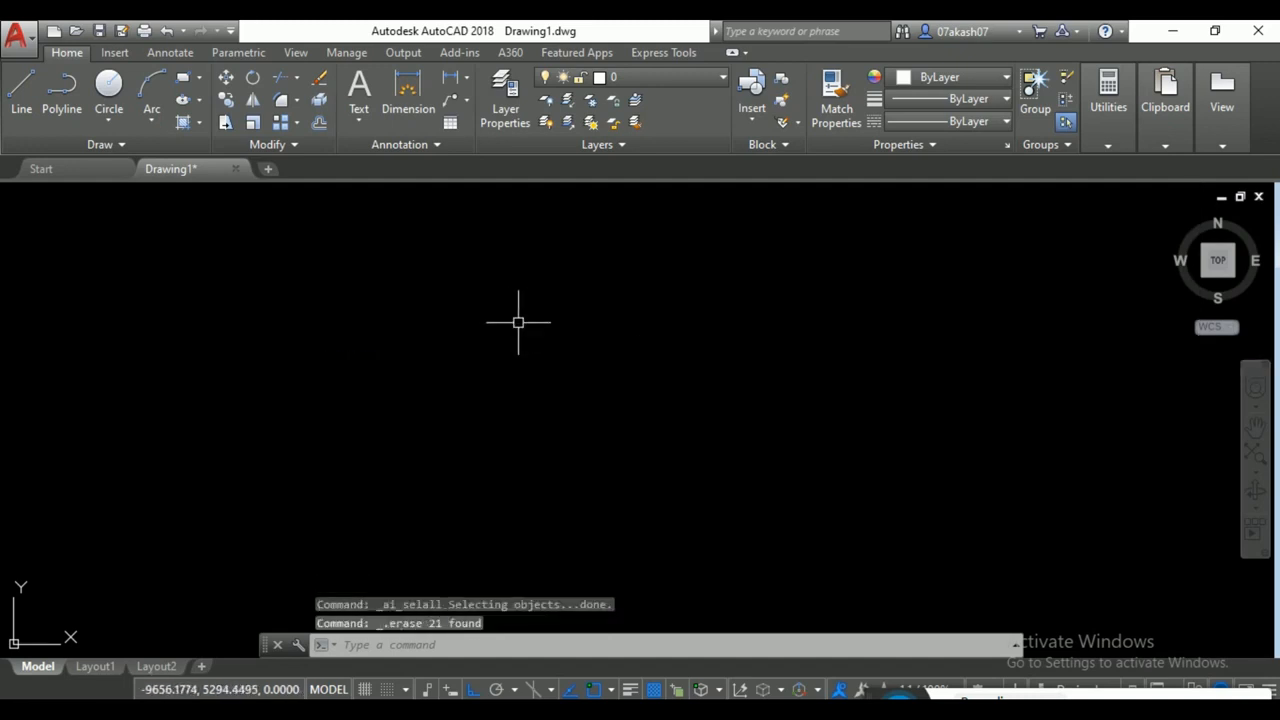
Draw an open stepped profile of connected horizontal and vertical lines with three recesses, its first upper segment about 28.5 units long
left_click(22, 98)
left_click(492, 481)
left_click(492, 383)
left_click(665, 383)
left_click(665, 424)
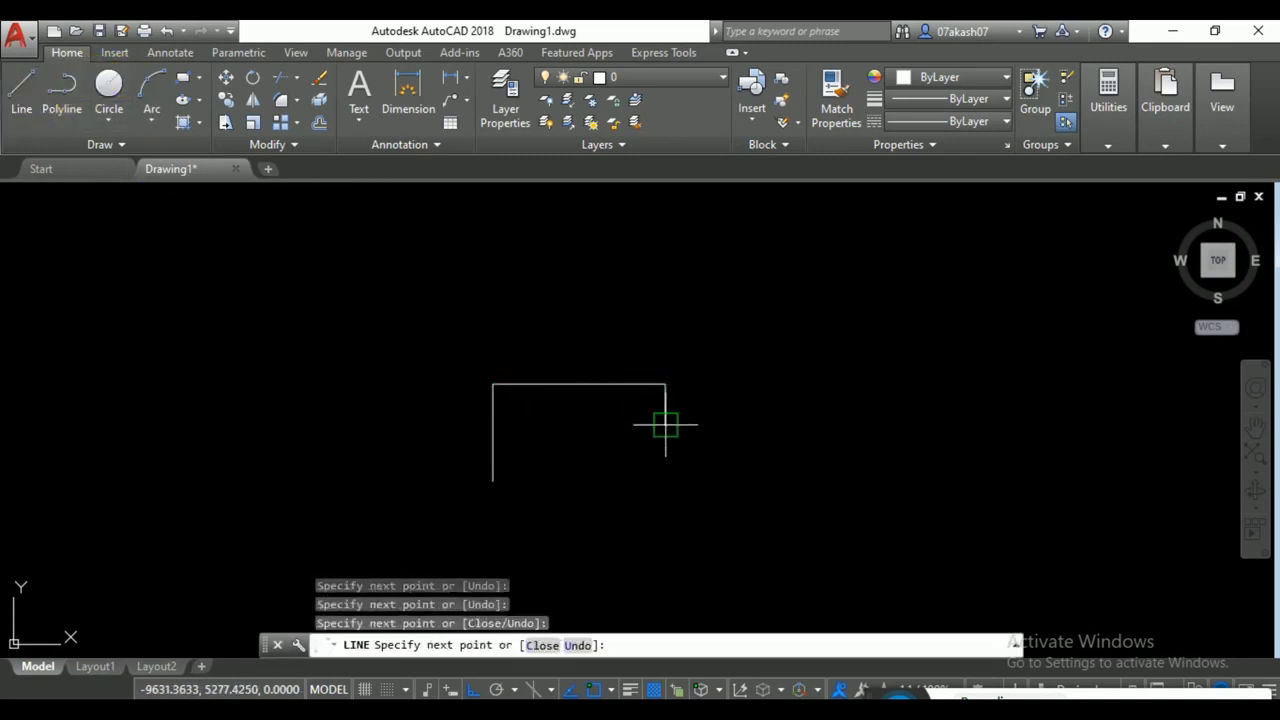
left_click(729, 424)
left_click(729, 393)
left_click(978, 393)
left_click(977, 457)
left_click(1117, 457)
left_click(1117, 397)
left_click(1190, 397)
middle_click_drag(1196, 443, 957, 443)
left_click(932, 454)
left_click(1062, 454)
left_click(1062, 393)
left_click(1190, 393)
key("Return")
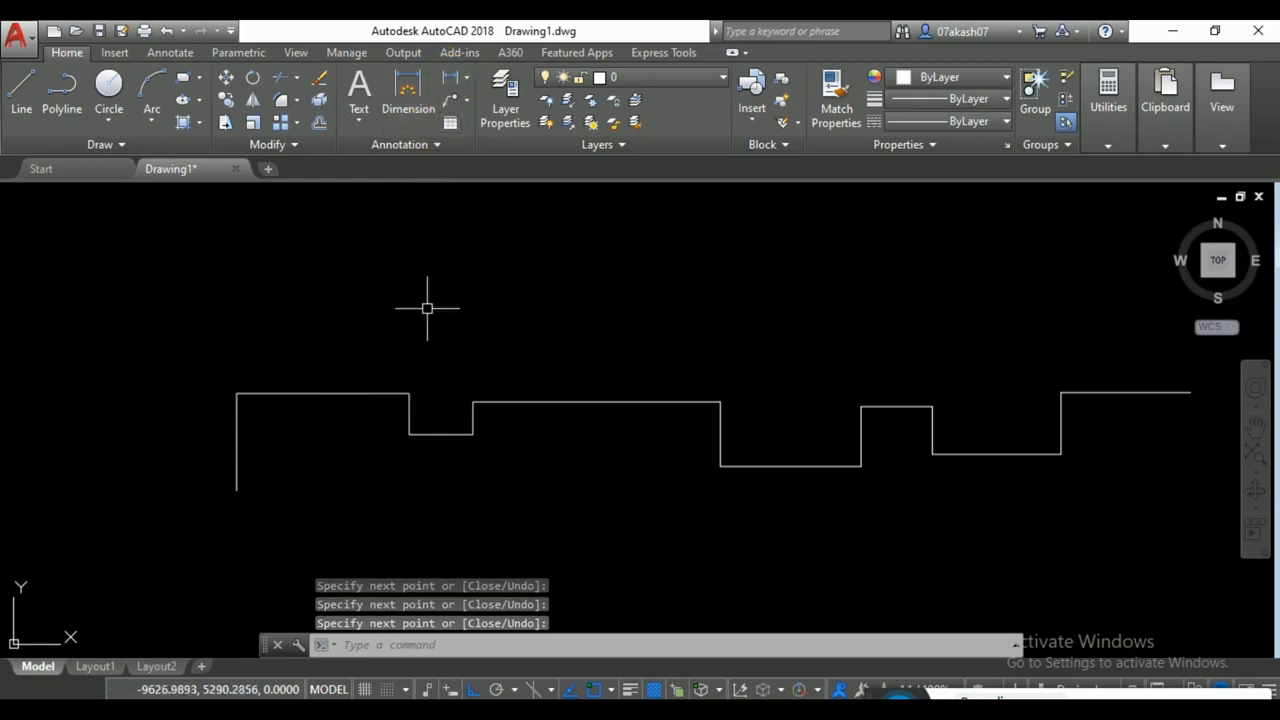
Add a horizontal linear dimension above the profile's first upper segment
left_click(452, 77)
left_click(236, 393)
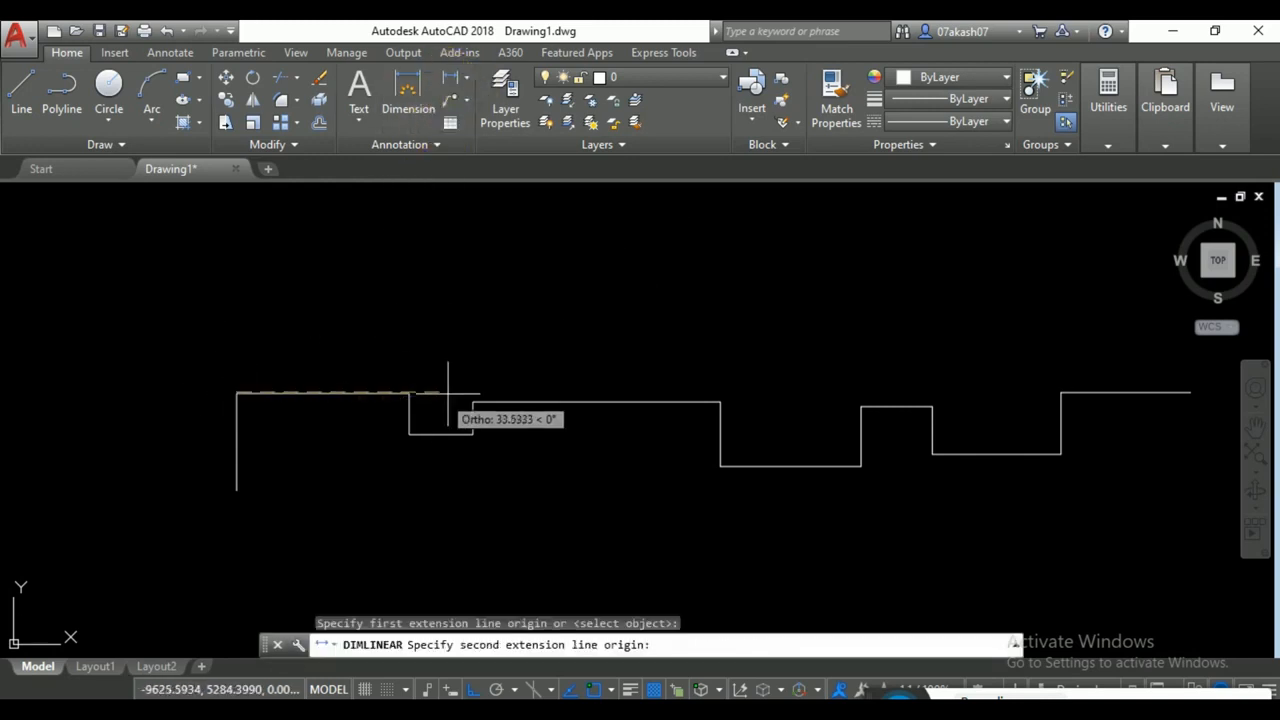
left_click(409, 393)
left_click(445, 360)
Add horizontal linear dimensions above the profile's second and third upper segments, in line with the first segment's dimension
key("Return")
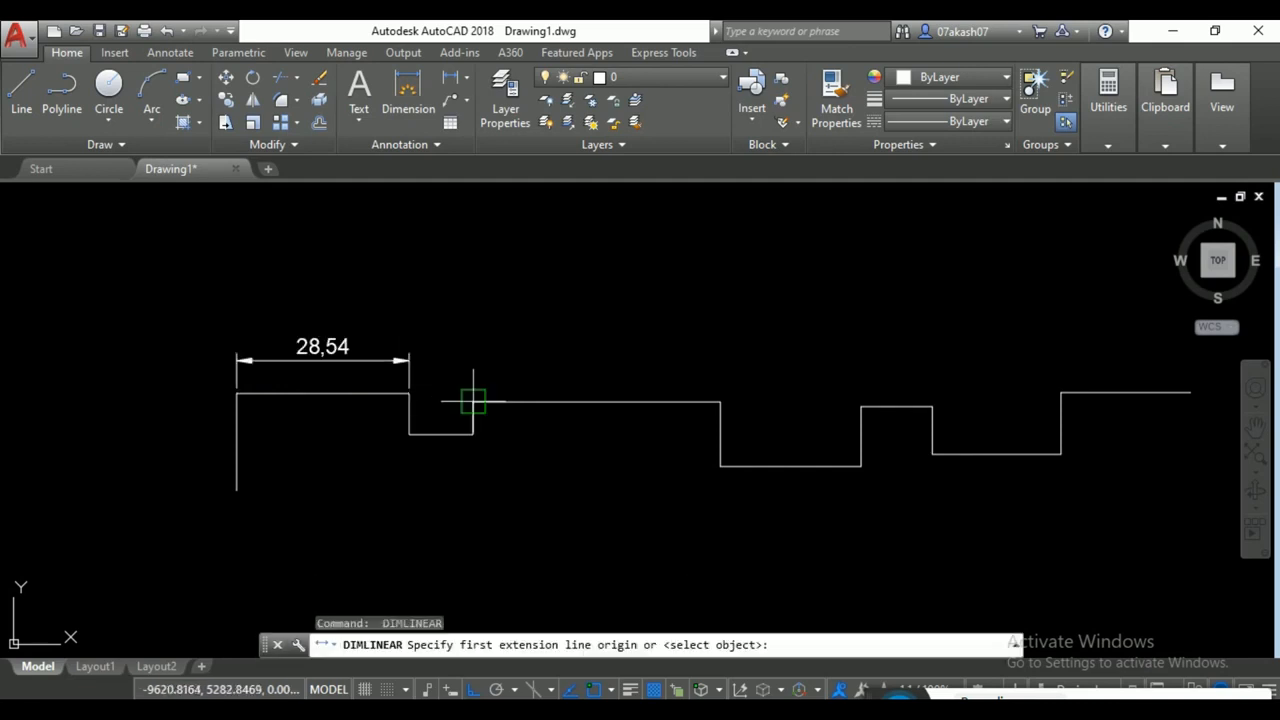
left_click(473, 402)
left_click(720, 401)
left_click(720, 360)
key("Return")
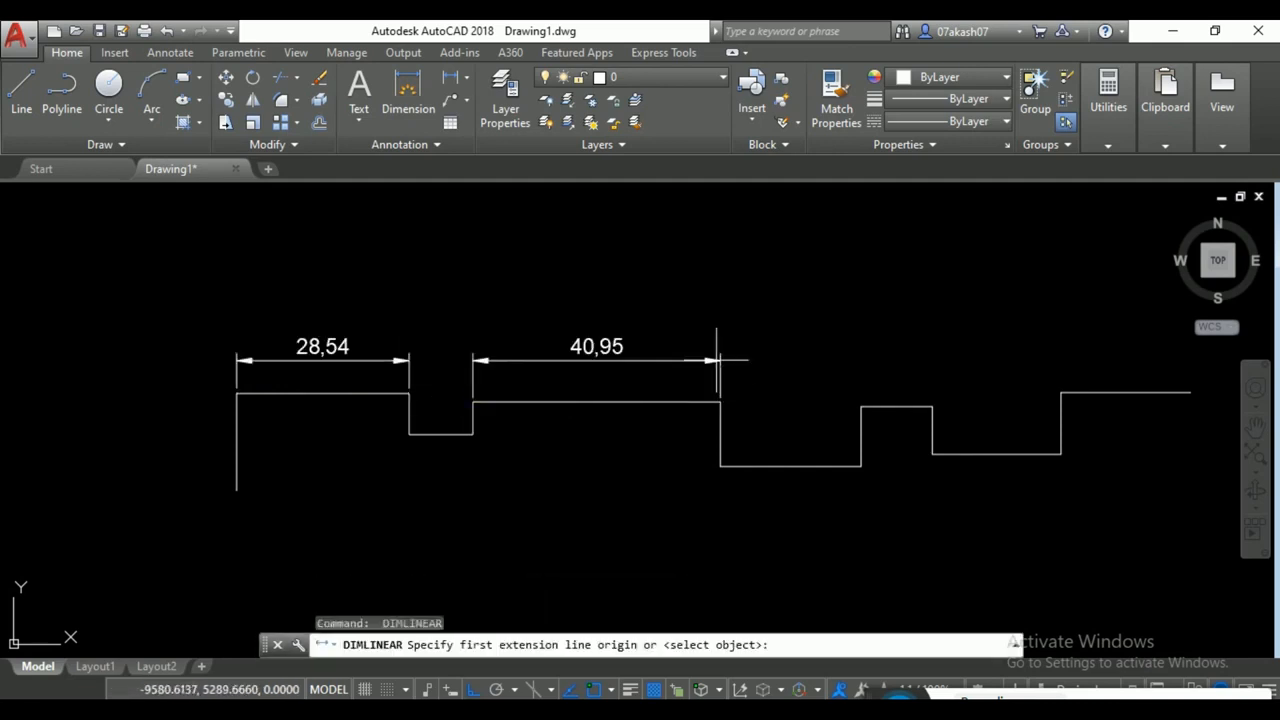
left_click(861, 406)
left_click(932, 406)
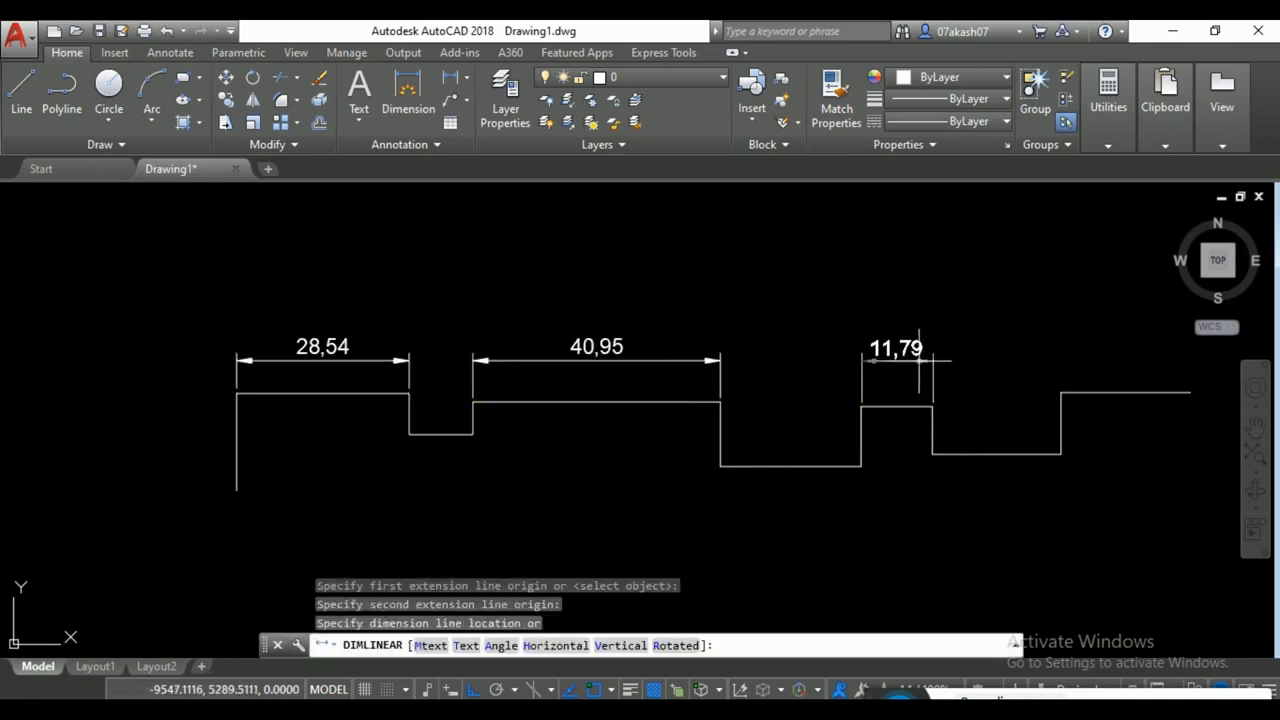
left_click(900, 360)
Erase all the linear dimensions above the stepped profile
left_click(951, 290)
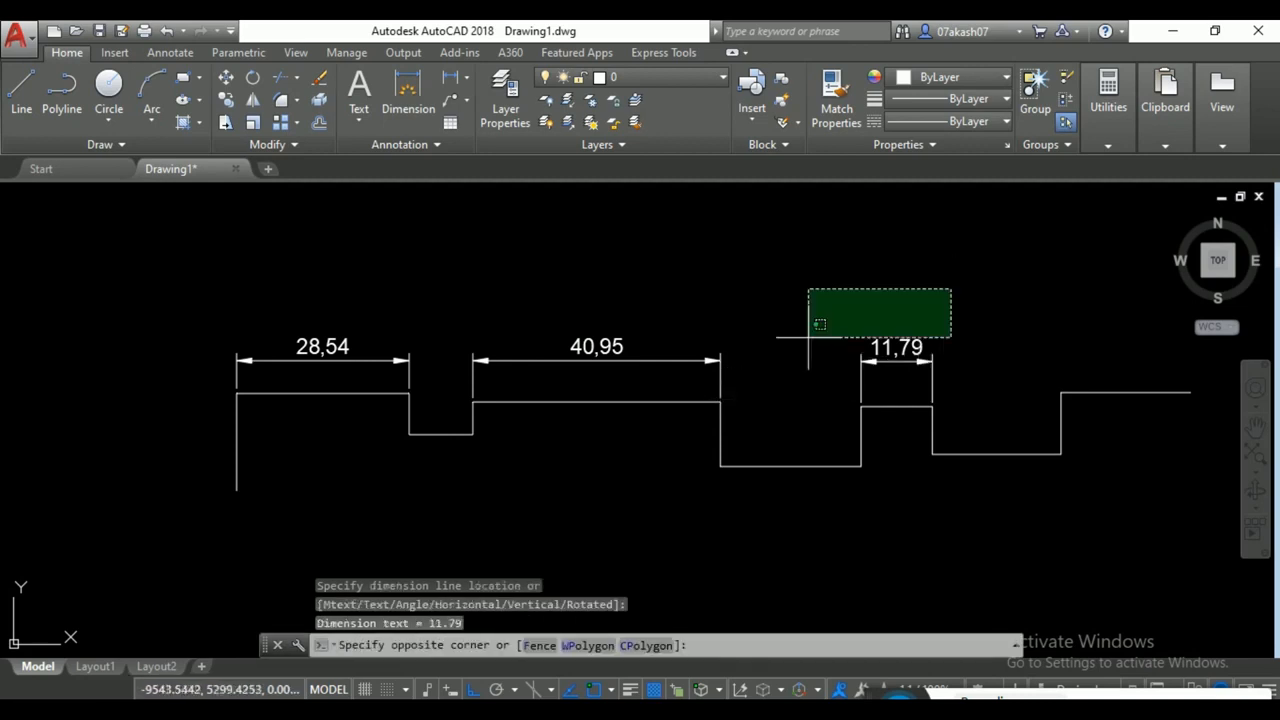
left_click(228, 372)
key("Delete")
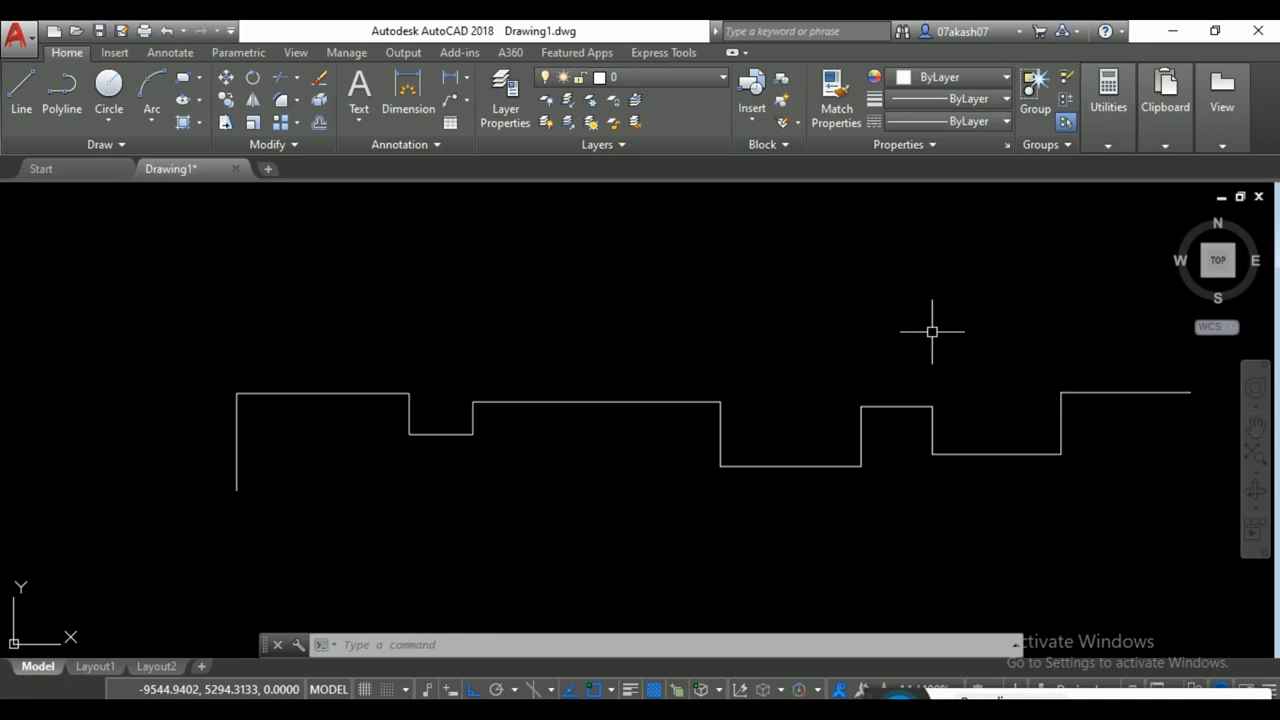
Dimension the profile's first upper segment with QDIM, placing the dimension line above it
type("qdim")
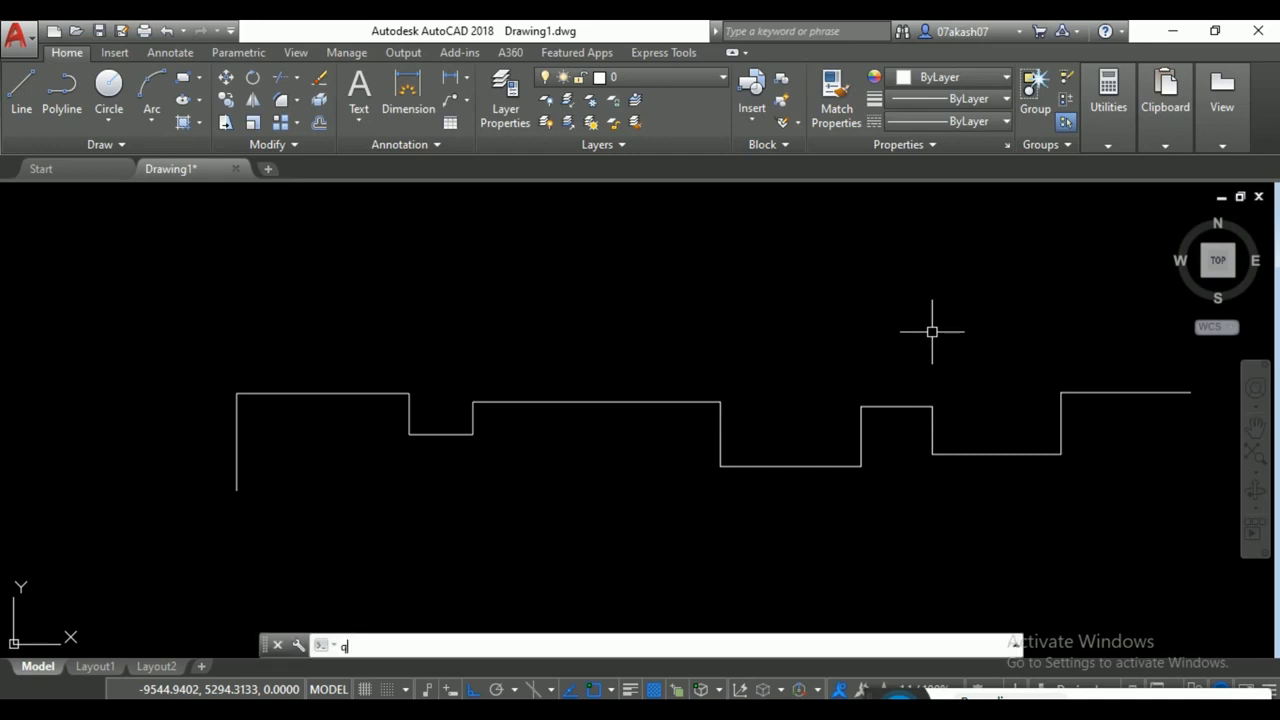
key("Return")
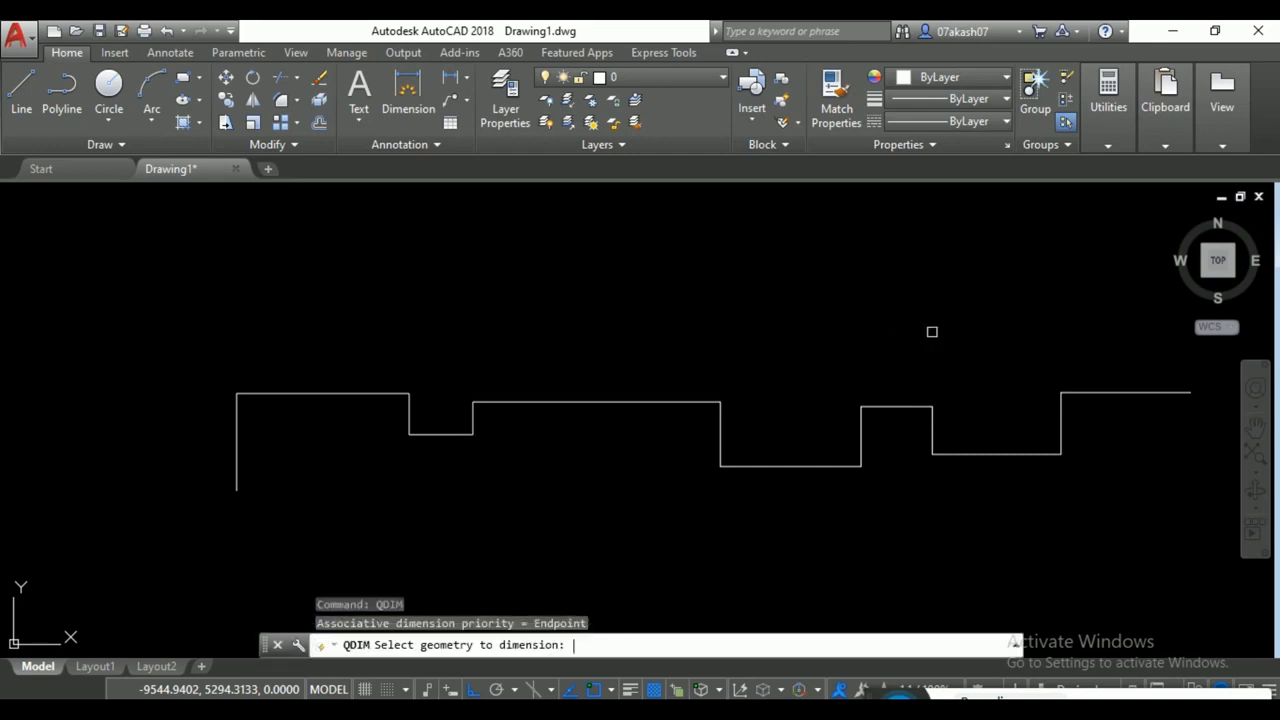
left_click(279, 393)
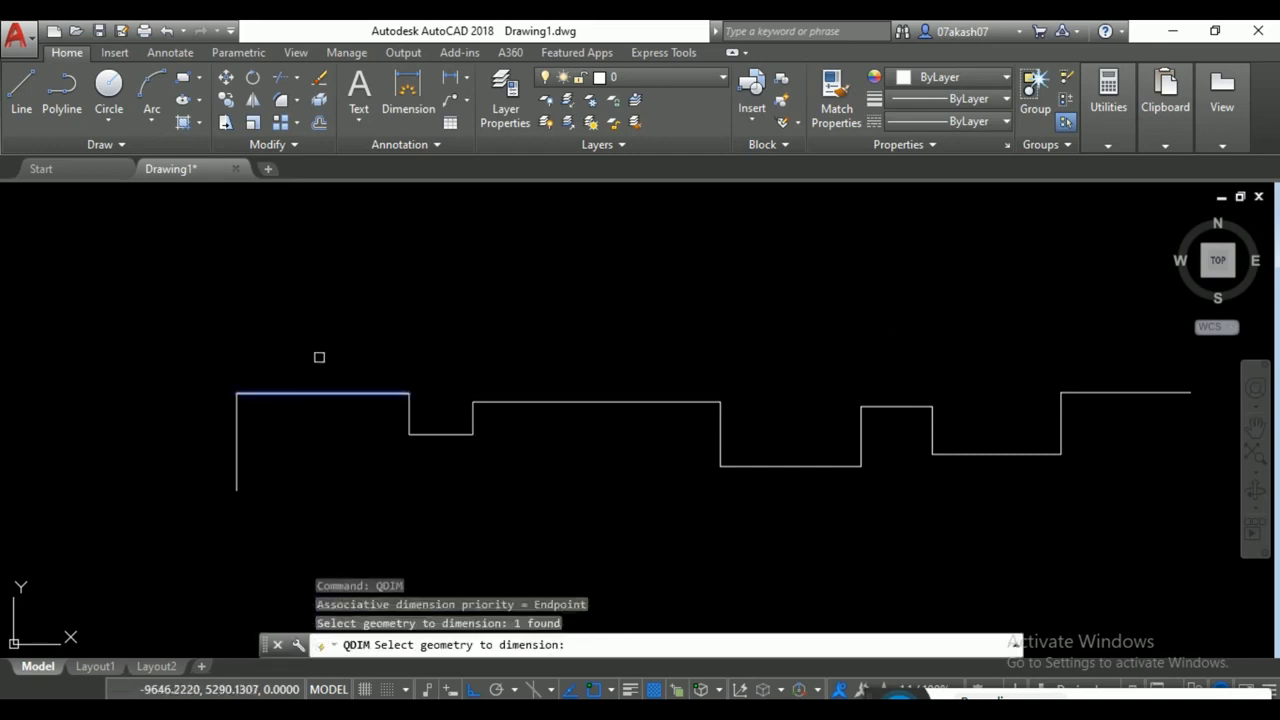
key("Return")
left_click(330, 360)
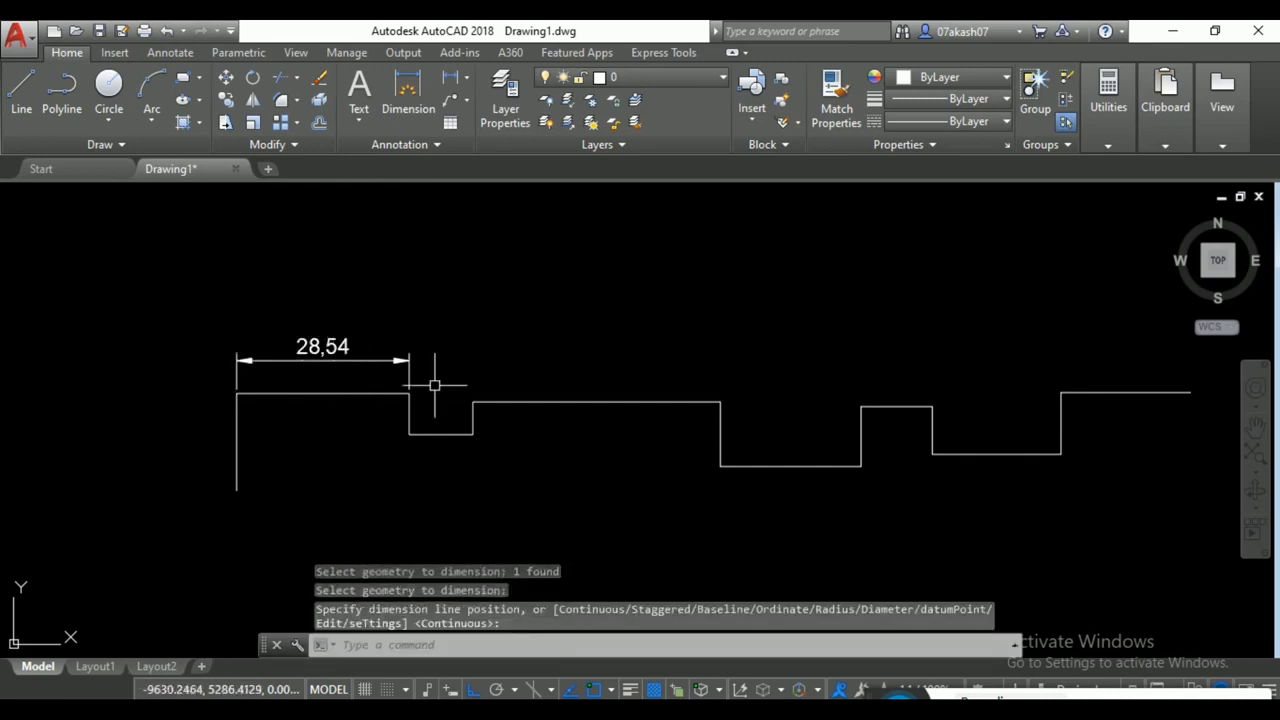
Dimension the six remaining horizontal segments with one continuous QDIM, aligning the row with the first segment's dimension
key("Return")
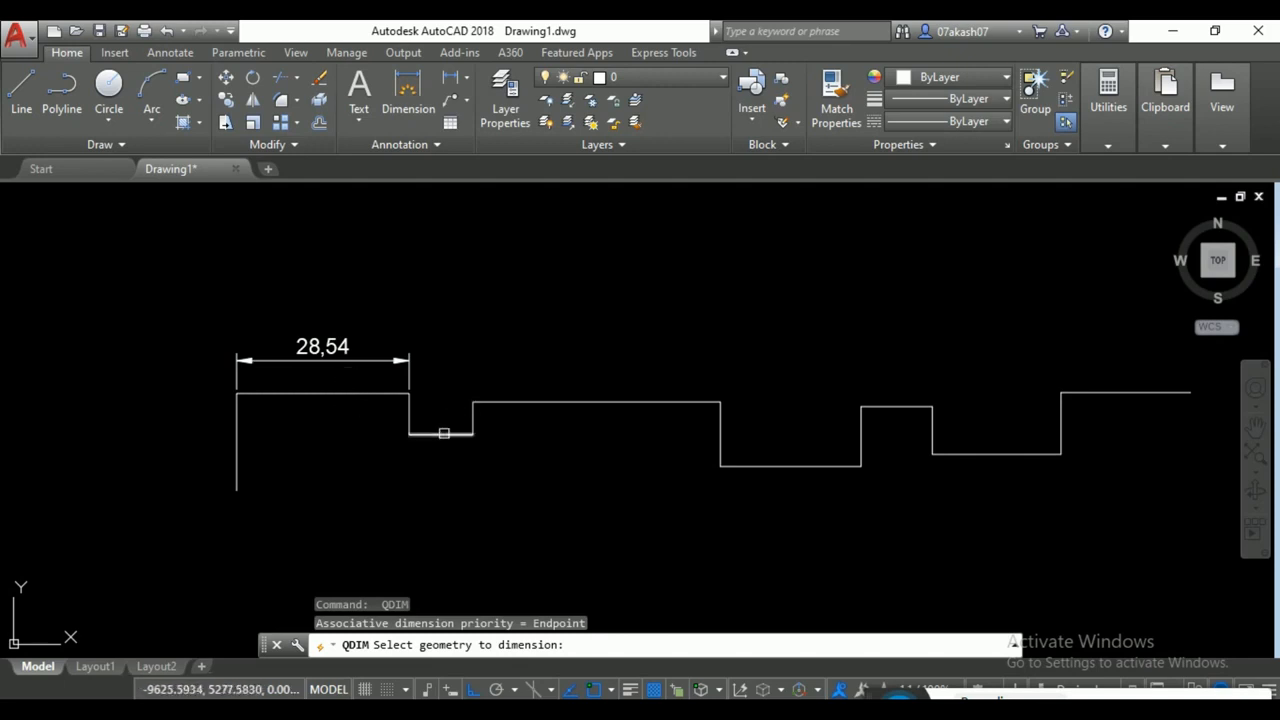
left_click(444, 433)
left_click(534, 401)
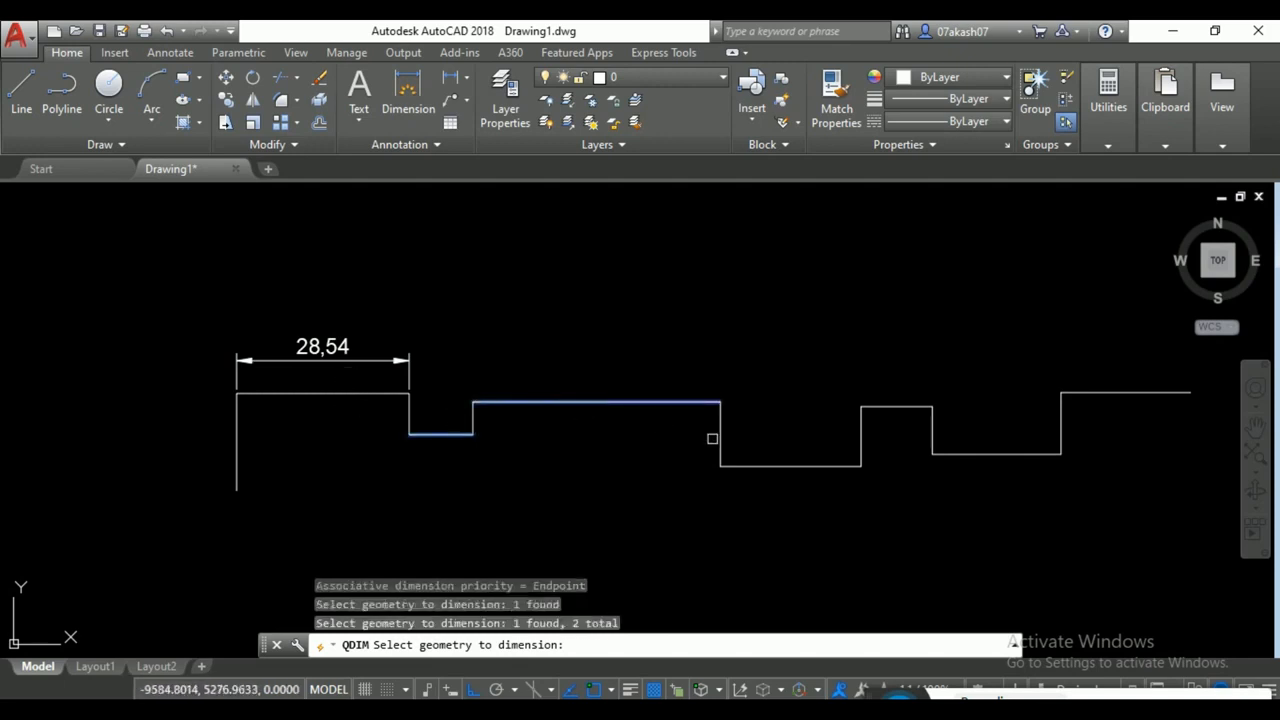
left_click(767, 464)
left_click(921, 406)
left_click(989, 451)
left_click(1100, 397)
key("Return")
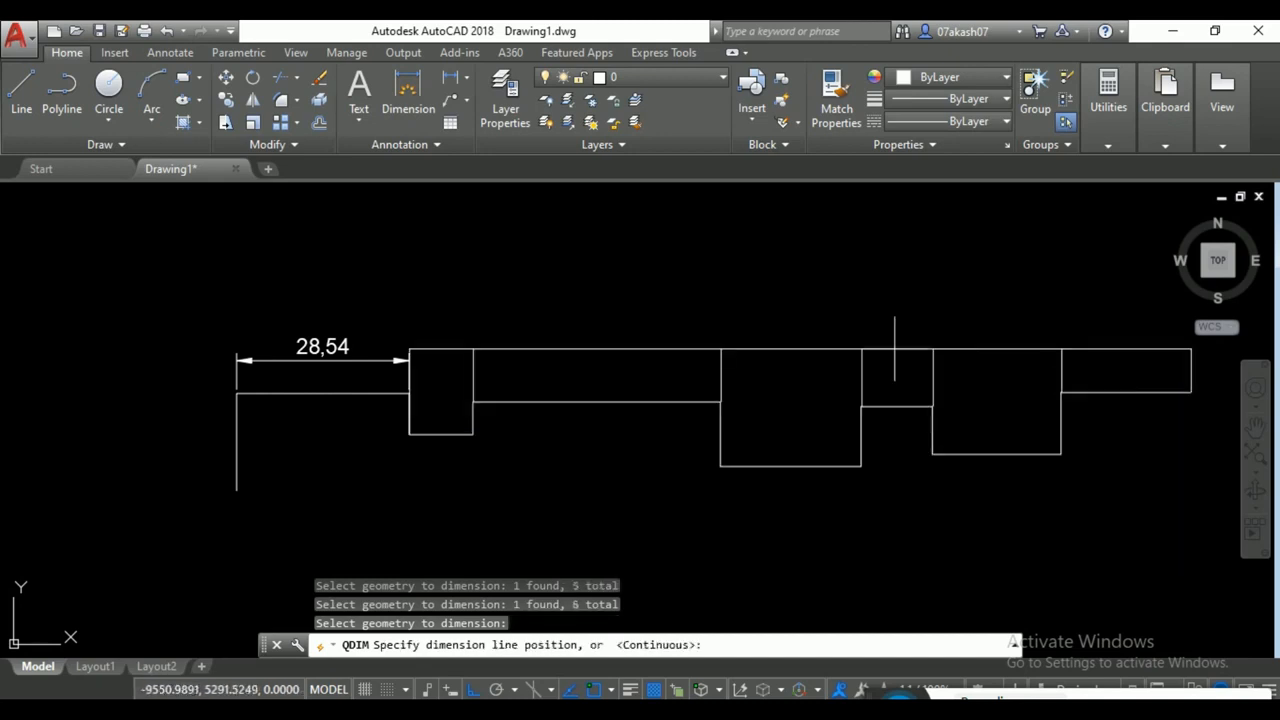
left_click(850, 360)
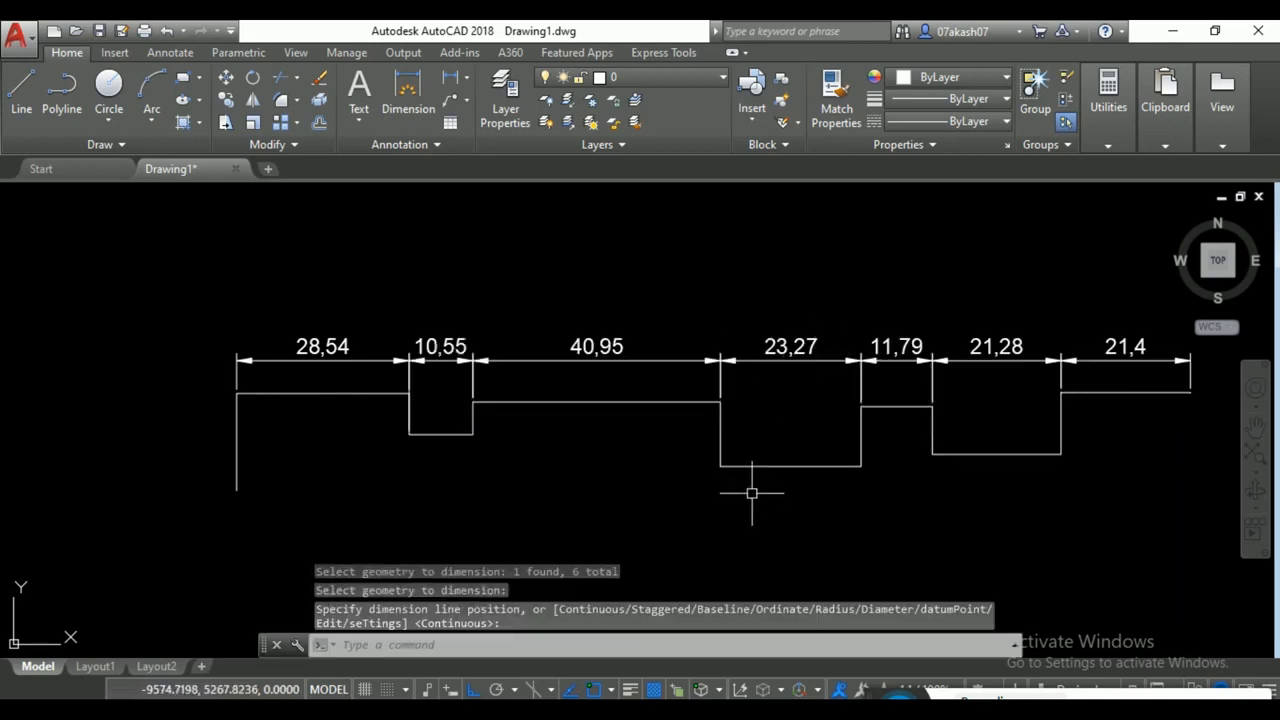
middle_click_drag(860, 466, 746, 477)
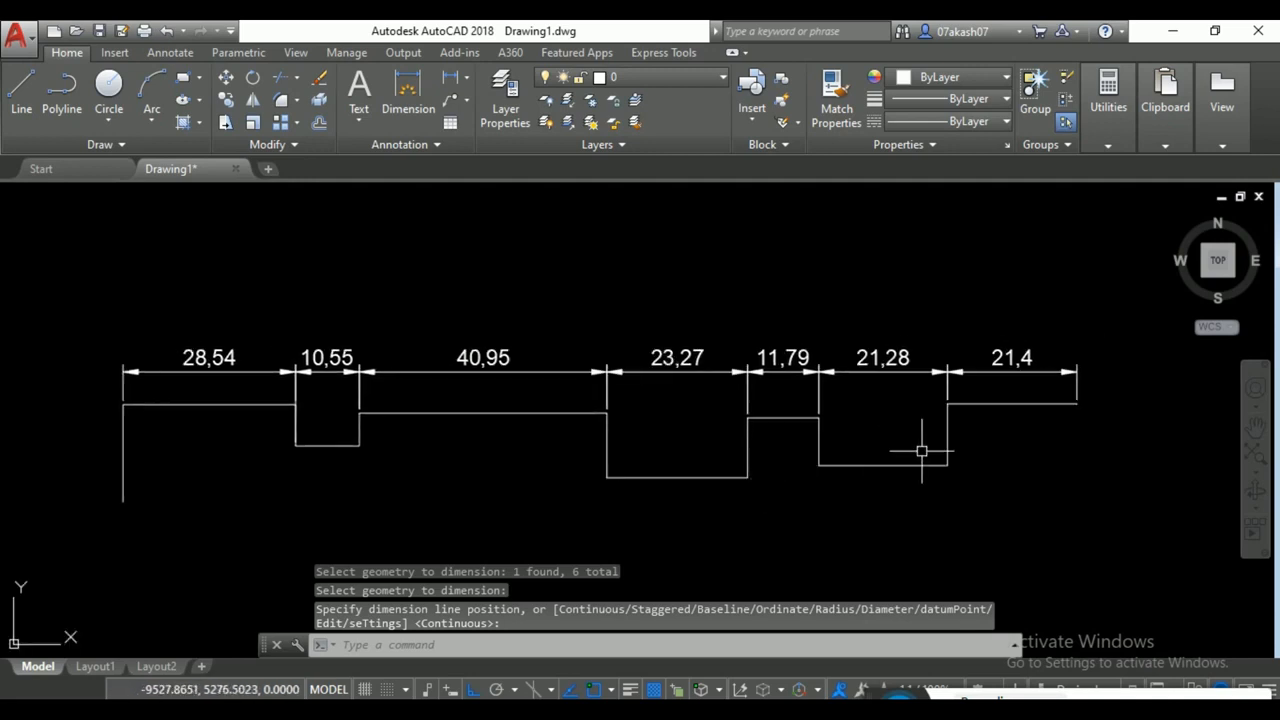